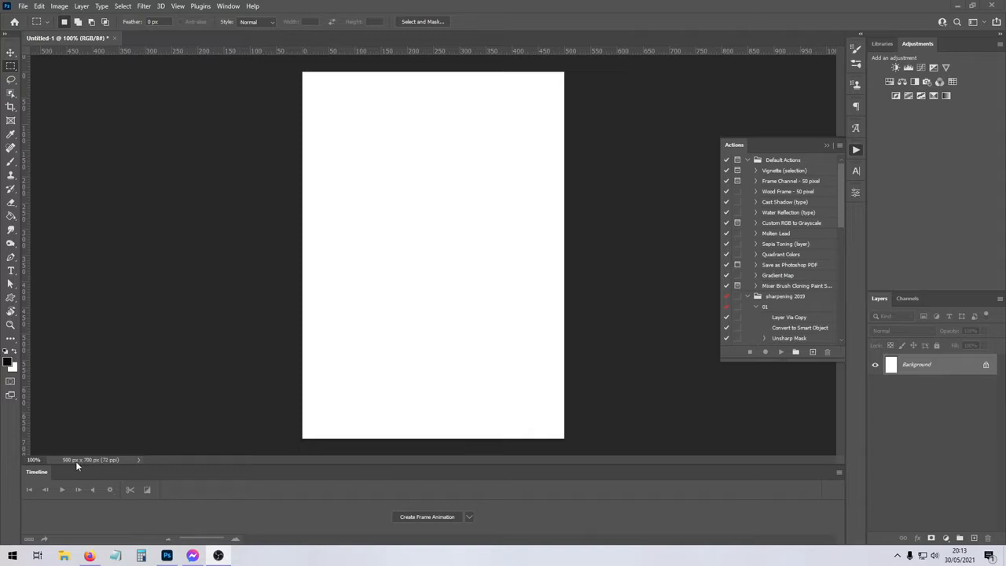
# - Collapse the timeline, switch to the Firefox browser and place its window over the canvas
pyautogui.doubleClick(35, 472)
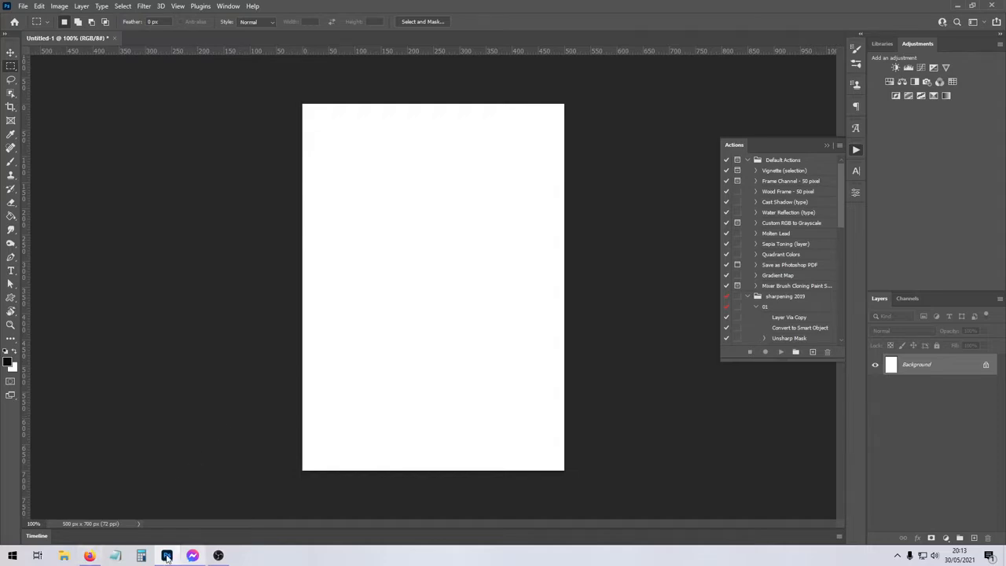
pyautogui.moveTo(90, 557)
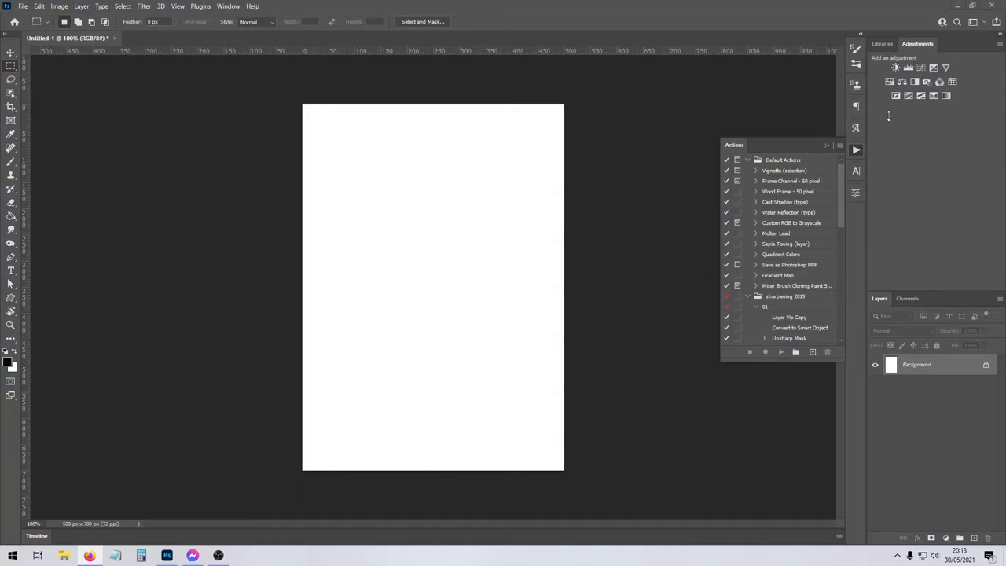
pyautogui.moveTo(1005, 44); pyautogui.dragTo(748, 67)
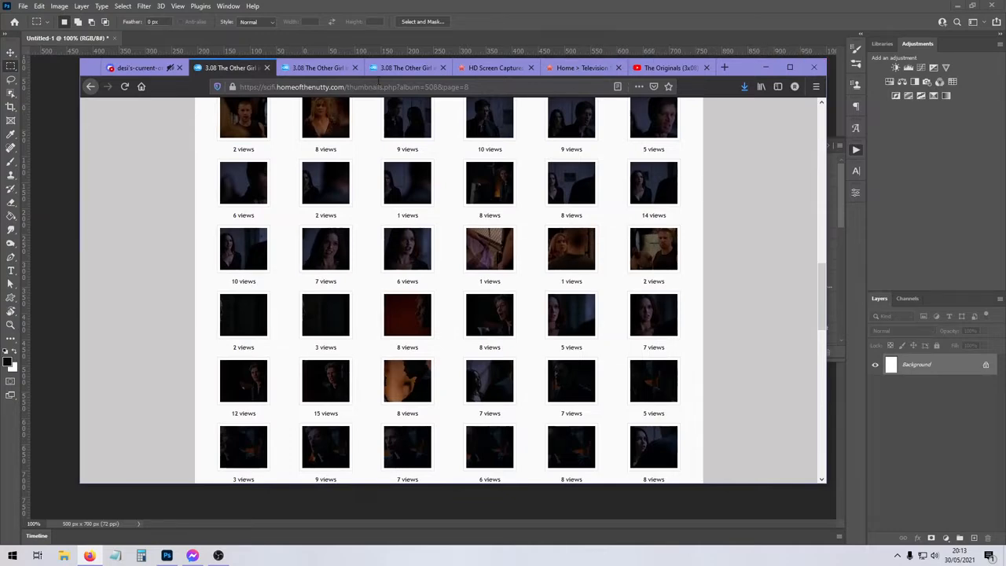
# - Look through the open screencap and gallery pages for stills to use in the composition
pyautogui.click(342, 70)
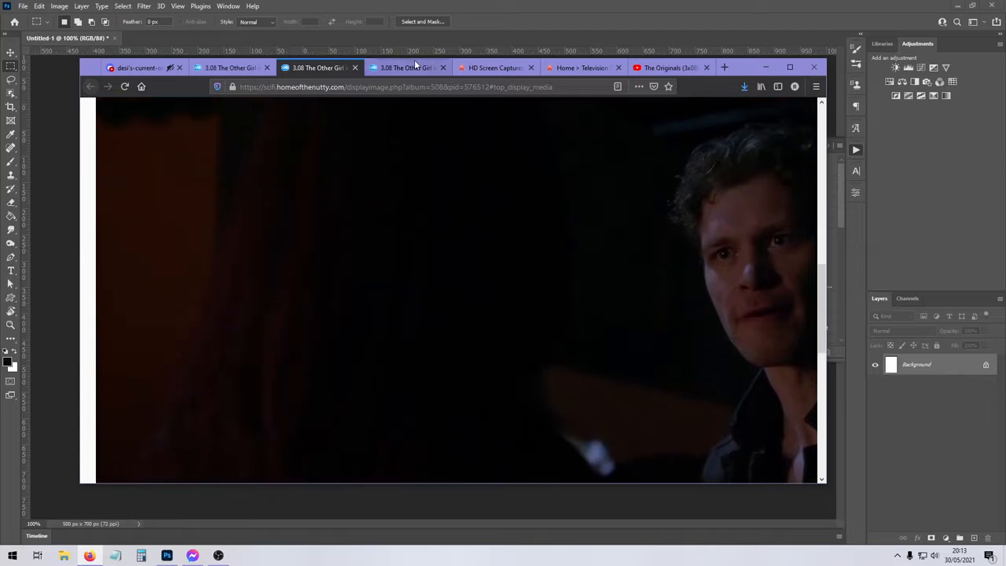
pyautogui.click(405, 67)
pyautogui.scroll(-3, 508, 206)
pyautogui.scroll(3, 503, 206)
pyautogui.scroll(-3, 503, 206)
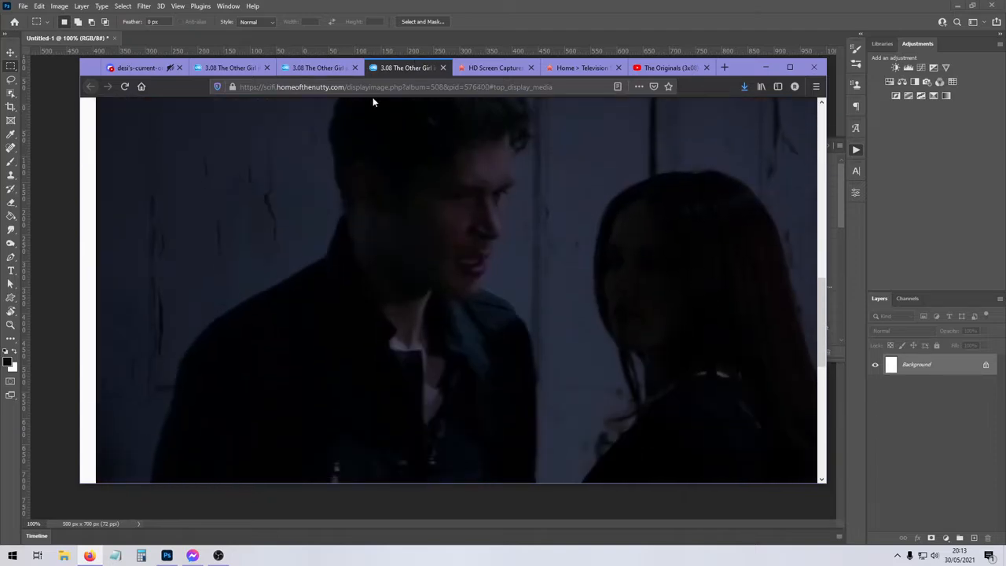
pyautogui.click(334, 68)
pyautogui.click(581, 67)
pyautogui.scroll(-10, 374, 133)
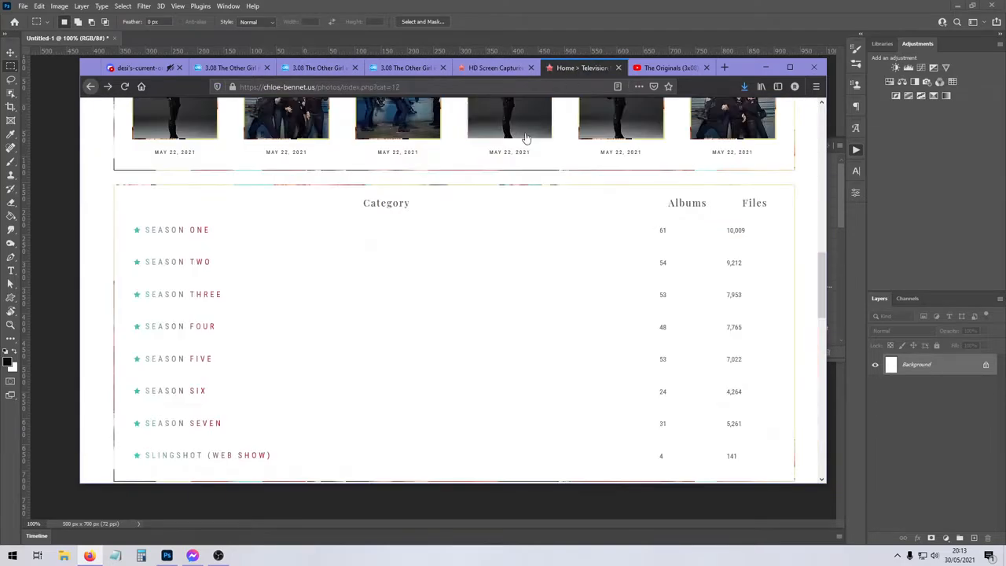
pyautogui.click(291, 68)
pyautogui.scroll(-1, 380, 179)
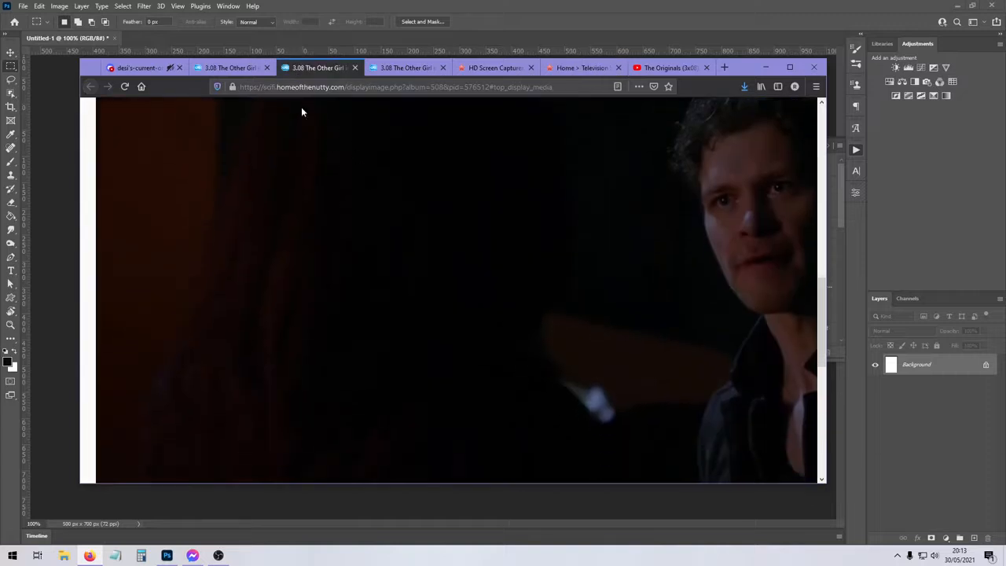
pyautogui.click(244, 68)
pyautogui.click(393, 68)
# - Copy the dark still of the man facing the long-haired woman and paste it into the Photoshop document as a new layer
pyautogui.rightClick(382, 199)
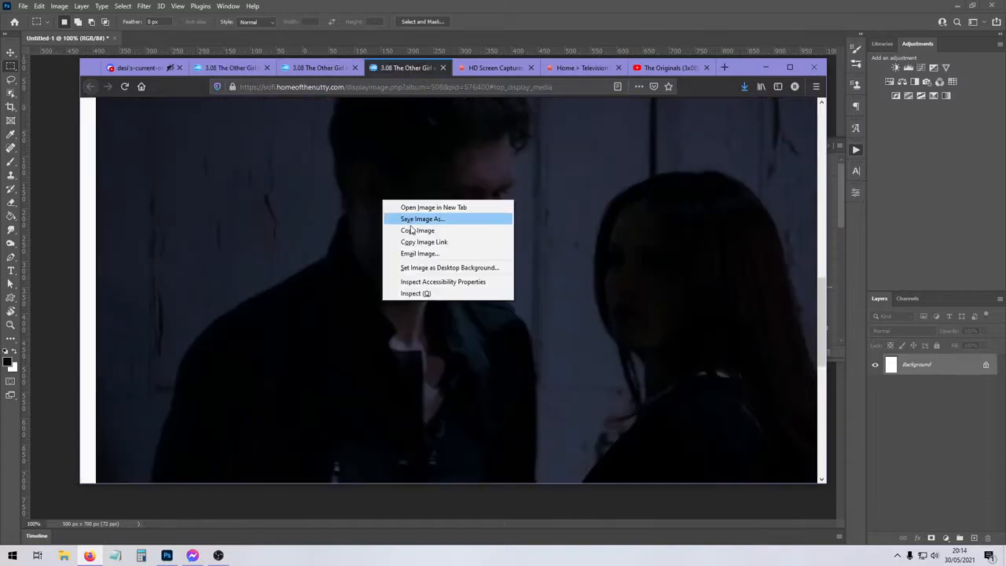
pyautogui.click(466, 230)
pyautogui.click(348, 71)
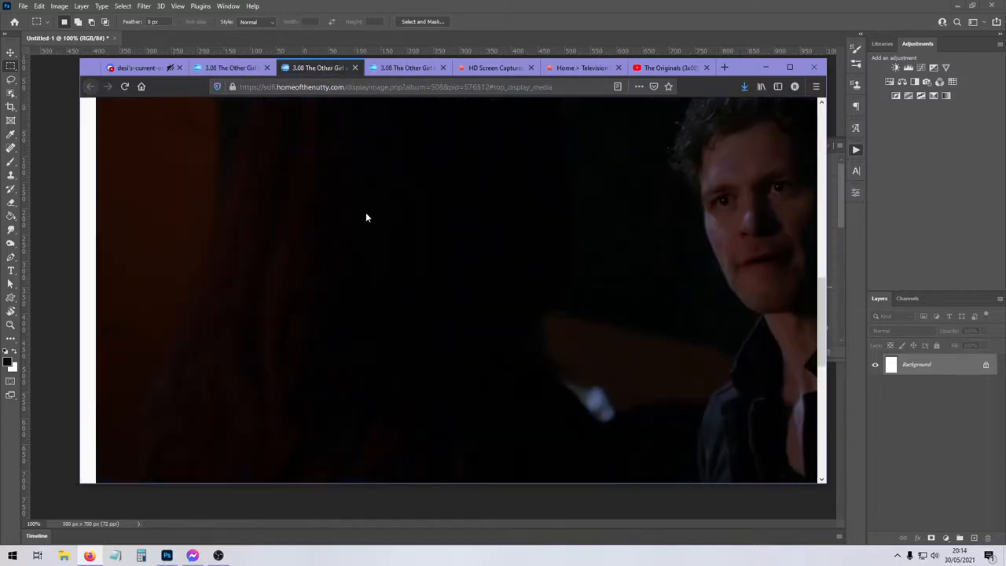
pyautogui.rightClick(367, 200)
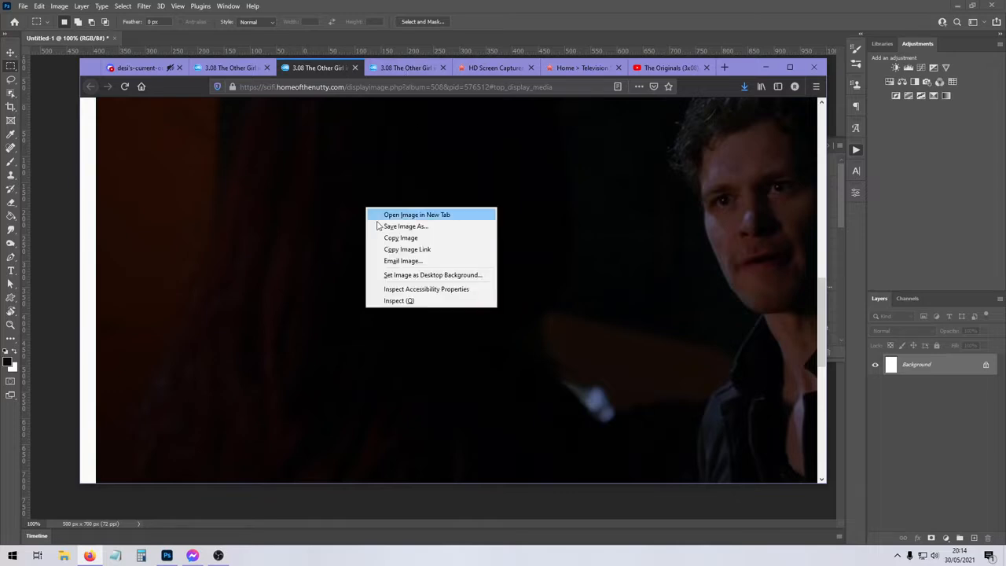
pyautogui.click(405, 69)
pyautogui.click(24, 188)
pyautogui.hotkey('ctrl', 'v')
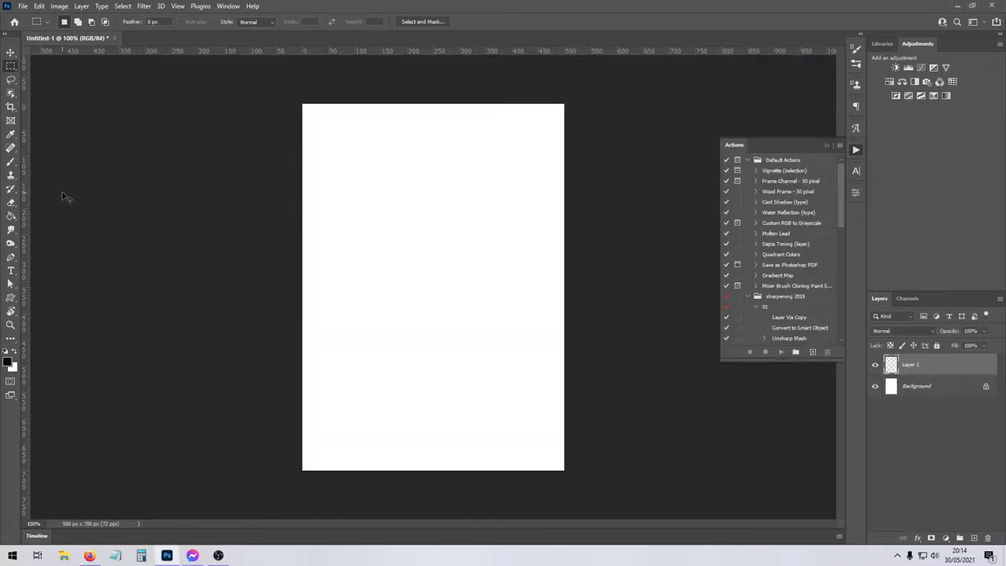
# - Scale down the pasted still of the couple and place it across the middle of the canvas
pyautogui.hotkey('ctrl', 't')
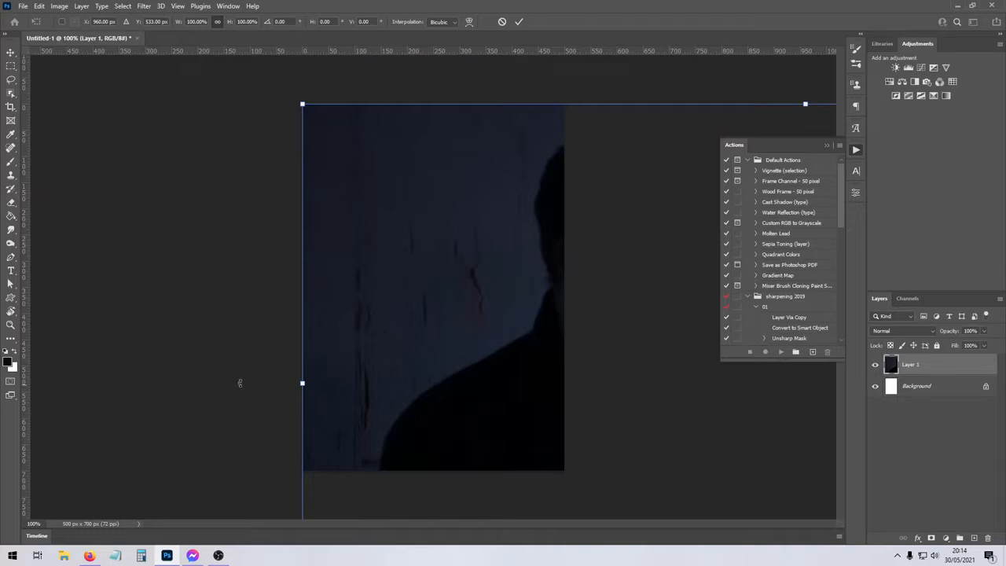
pyautogui.moveTo(301, 386); pyautogui.dragTo(366, 274)
pyautogui.moveTo(455, 303); pyautogui.dragTo(344, 318)
pyautogui.press('Return')
pyautogui.press('m')
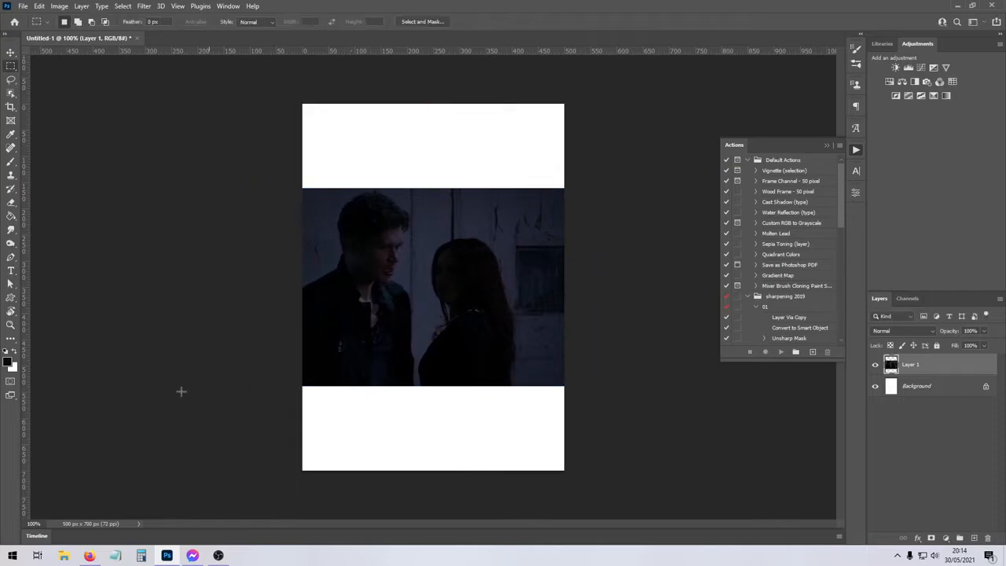
# - Copy the browser still of the man against the dark background and paste it as a new layer in Photoshop
pyautogui.click(89, 556)
pyautogui.click(456, 68)
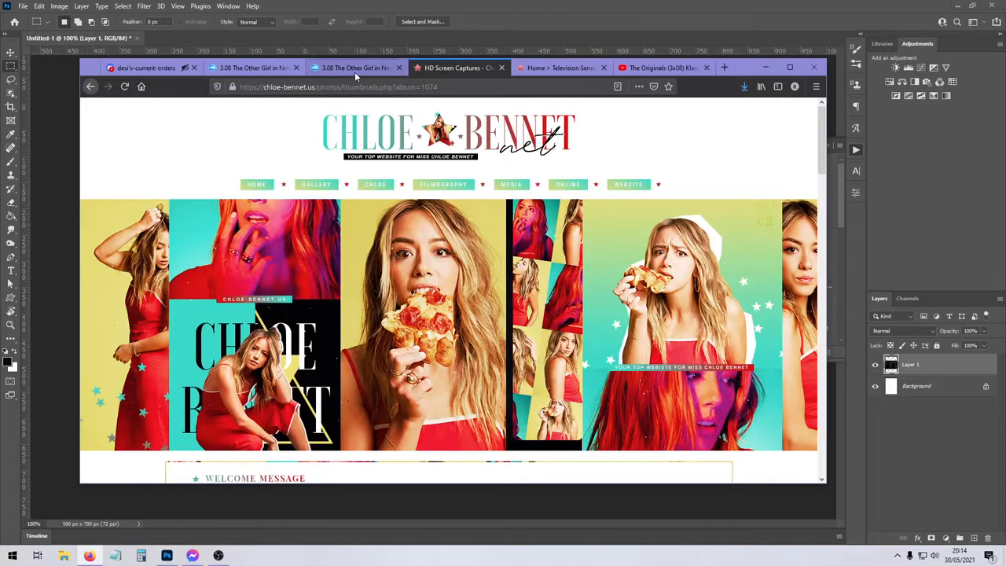
pyautogui.click(355, 71)
pyautogui.rightClick(396, 232)
pyautogui.click(428, 261)
pyautogui.click(68, 220)
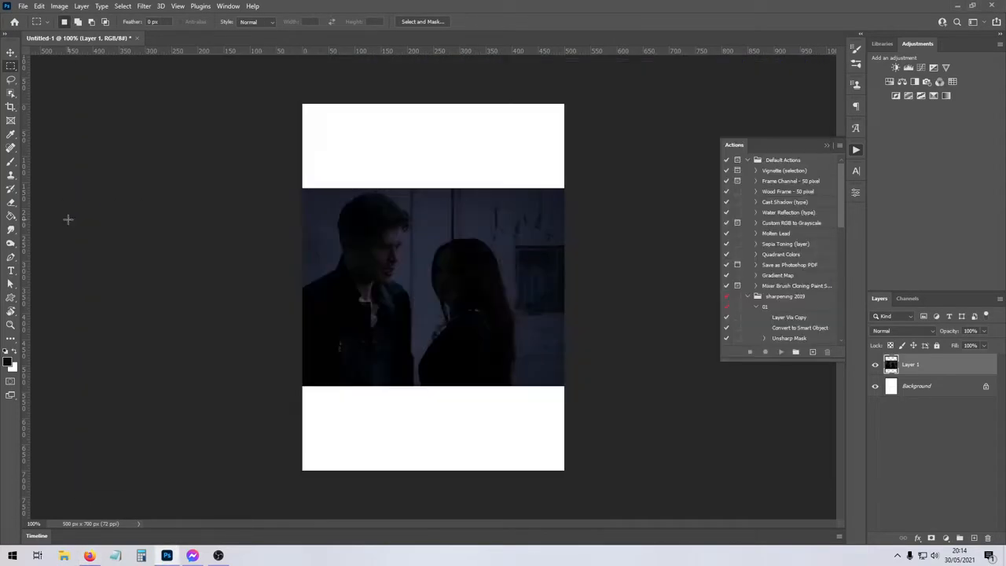
pyautogui.hotkey('ctrl', 'v')
# - Scale the still of the man to fit and place it along the lower edge of the canvas
pyautogui.hotkey('ctrl', 't')
pyautogui.moveTo(303, 381); pyautogui.dragTo(332, 413)
pyautogui.press('Return')
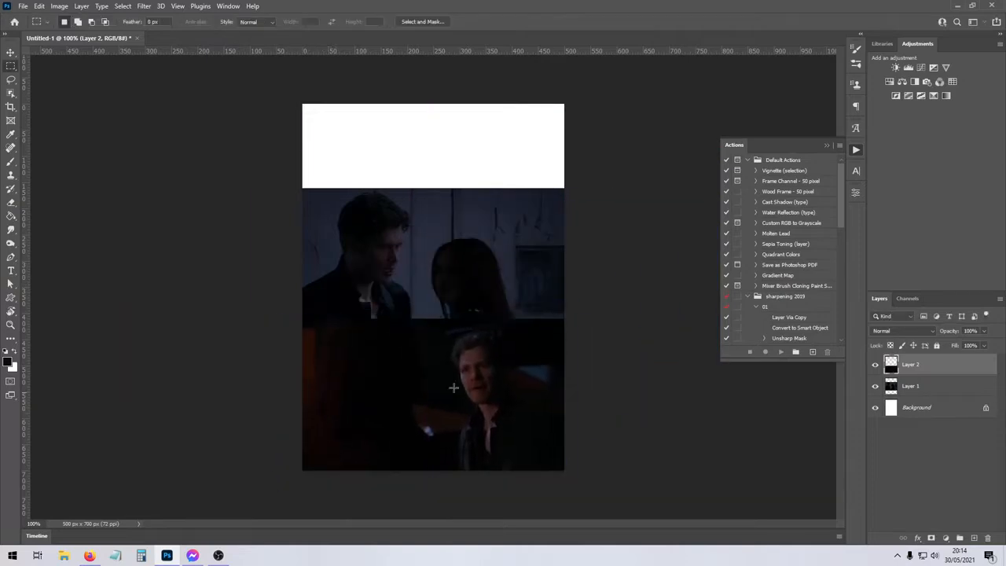
# - Return to Firefox, close the used still's page and search the first page of the HD Screen Captures album for another still
pyautogui.click(89, 556)
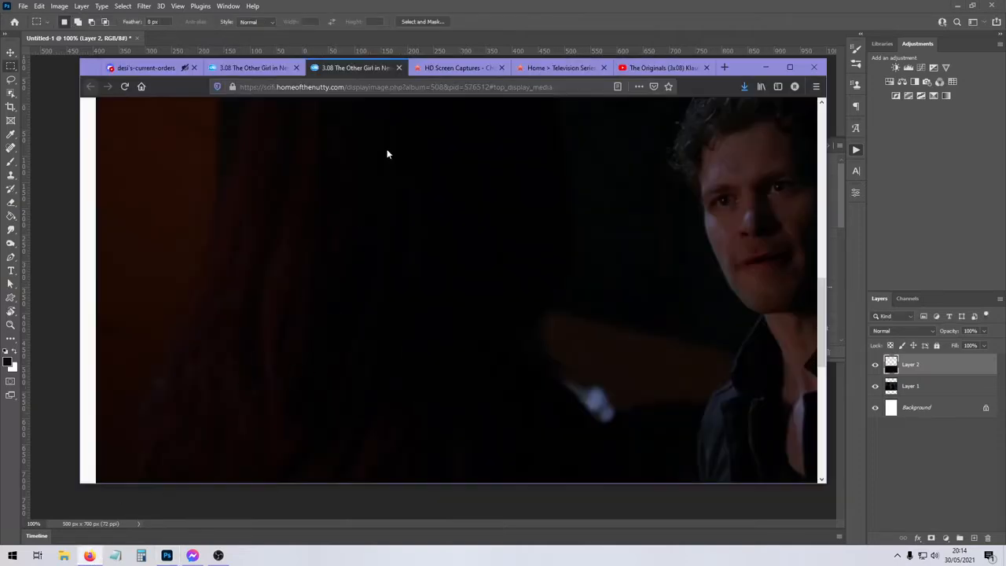
pyautogui.click(400, 68)
pyautogui.click(507, 68)
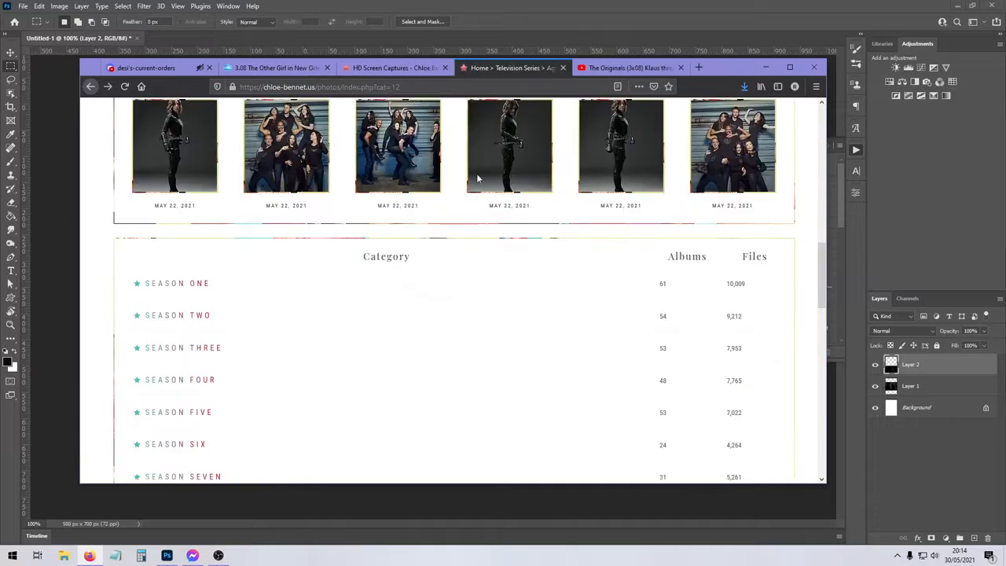
pyautogui.click(395, 68)
pyautogui.scroll(-3, 411, 283)
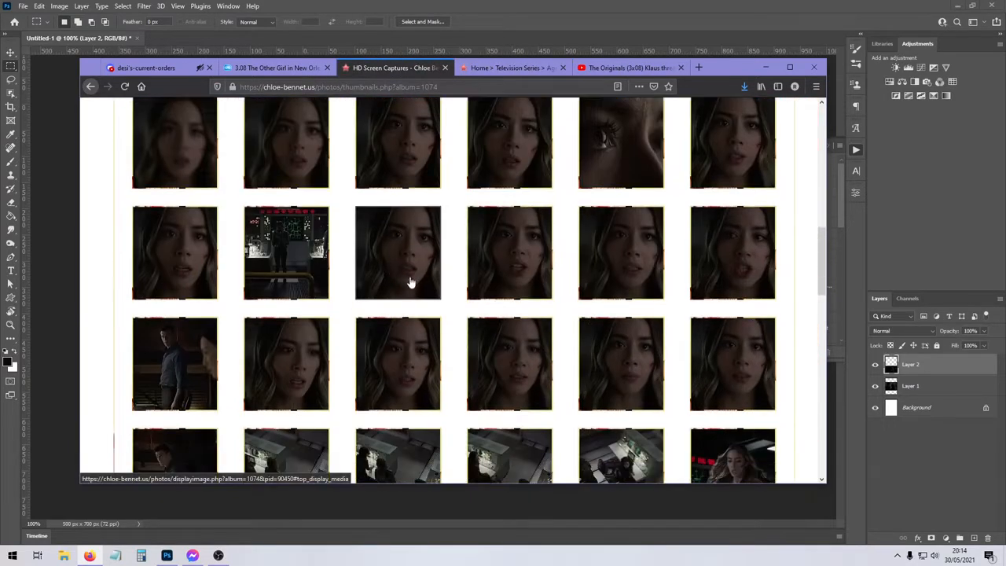
pyautogui.moveTo(720, 69); pyautogui.dragTo(691, 79)
pyautogui.scroll(-3, 508, 283)
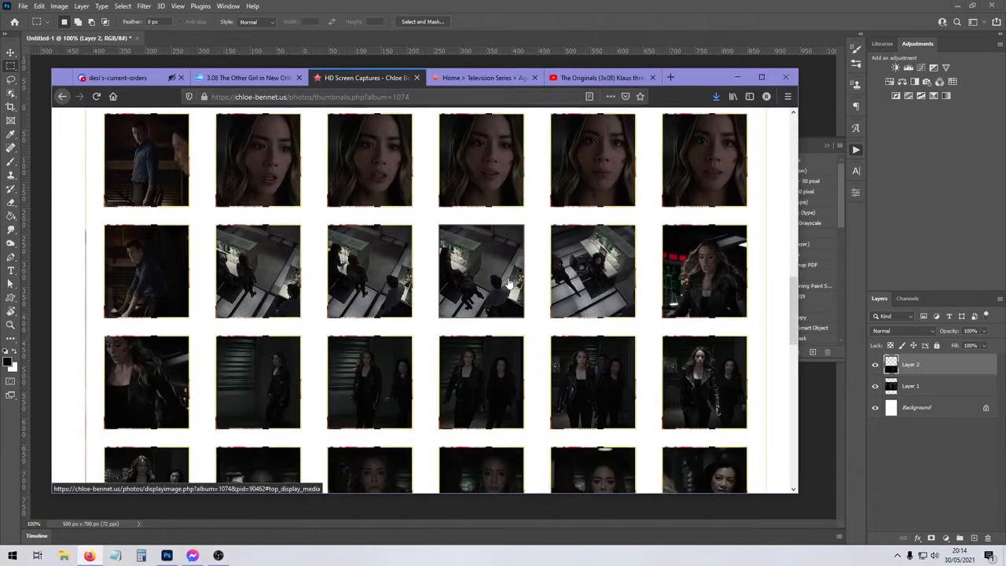
pyautogui.scroll(-3, 507, 283)
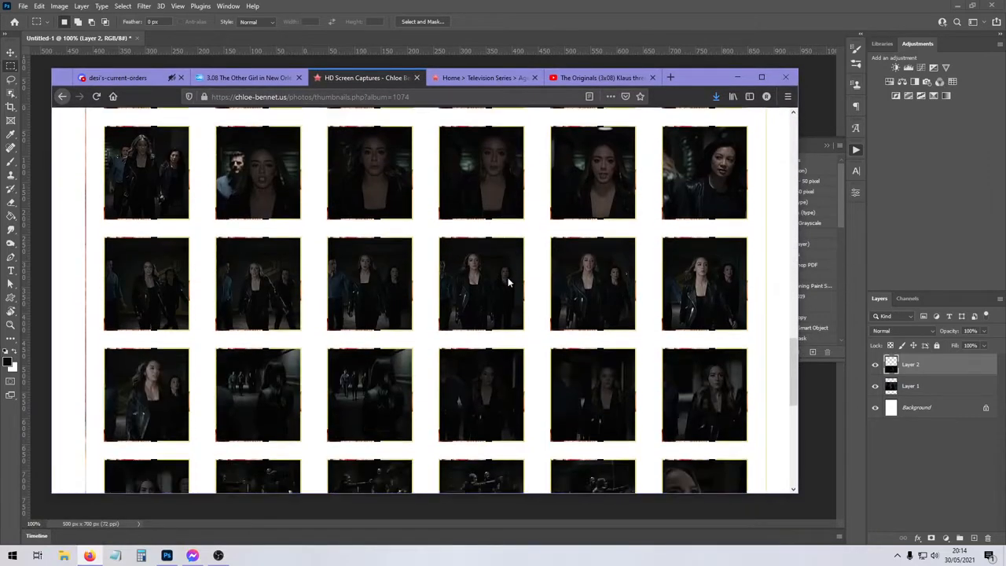
pyautogui.scroll(-3, 508, 283)
pyautogui.scroll(-5, 508, 283)
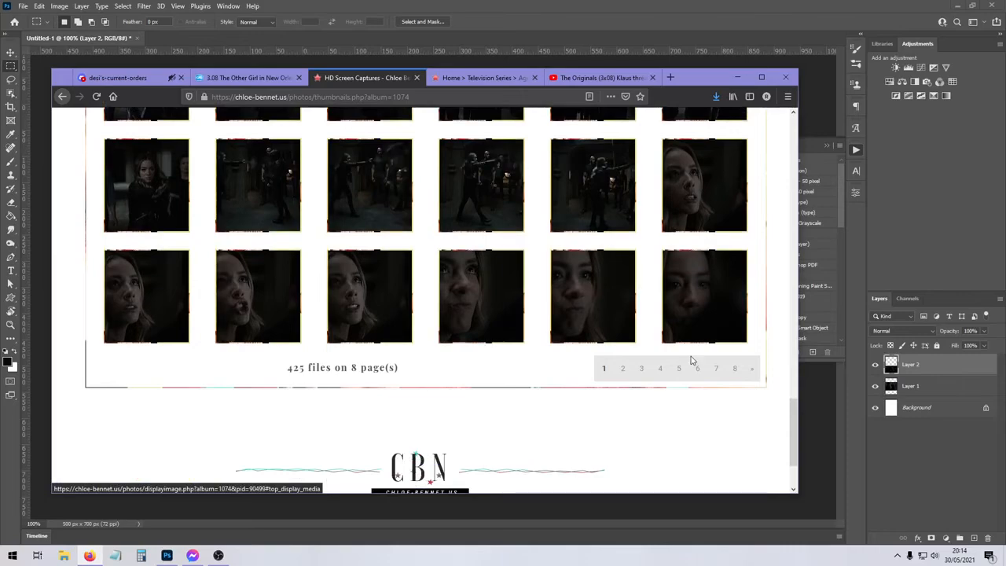
# - Open page 2 of the HD Screen Captures album and look through its thumbnails for a suitable still
pyautogui.click(622, 369)
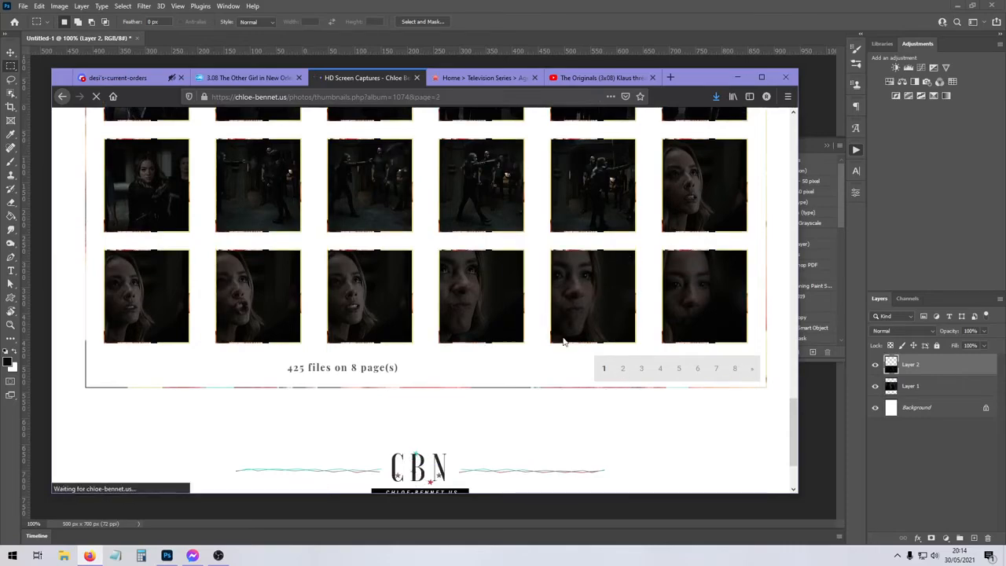
pyautogui.scroll(-5, 572, 344)
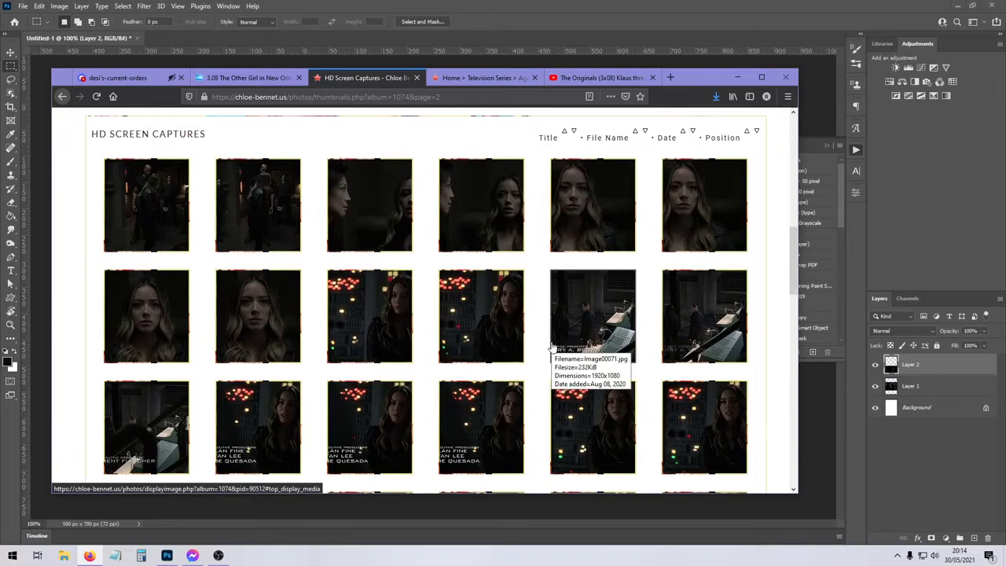
pyautogui.scroll(-3, 561, 346)
pyautogui.scroll(-2, 553, 347)
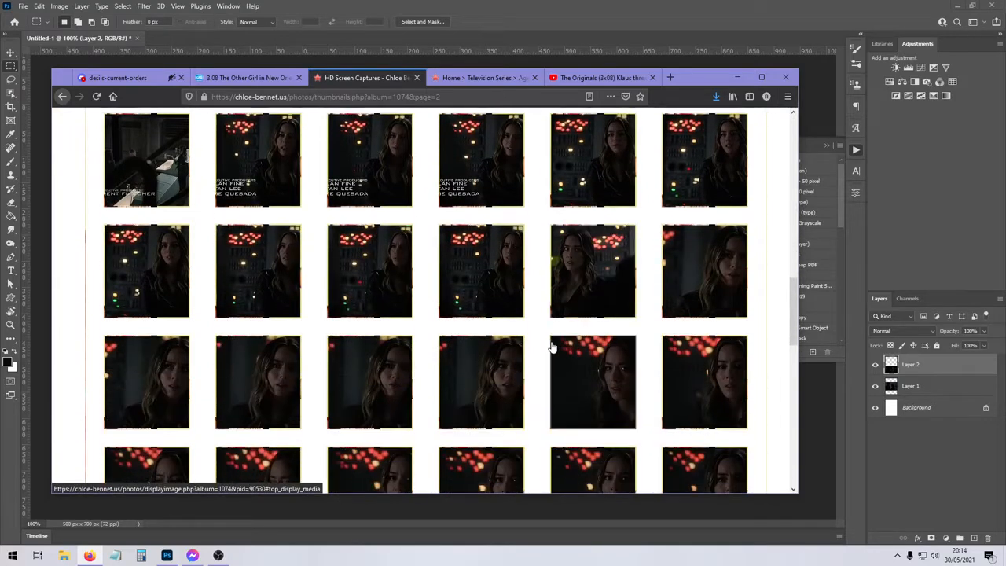
pyautogui.scroll(-2, 552, 348)
pyautogui.scroll(-2, 552, 347)
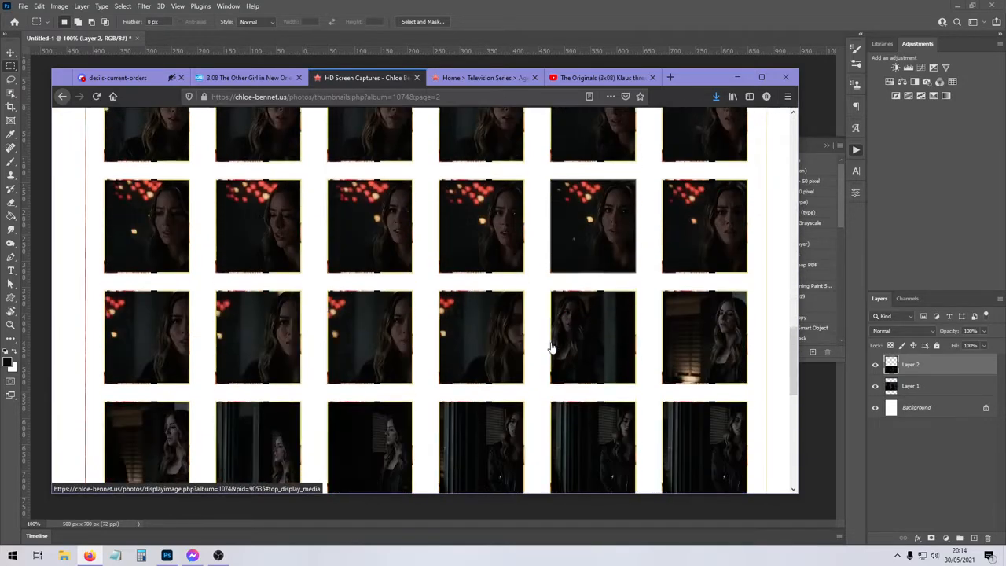
pyautogui.scroll(-2, 552, 347)
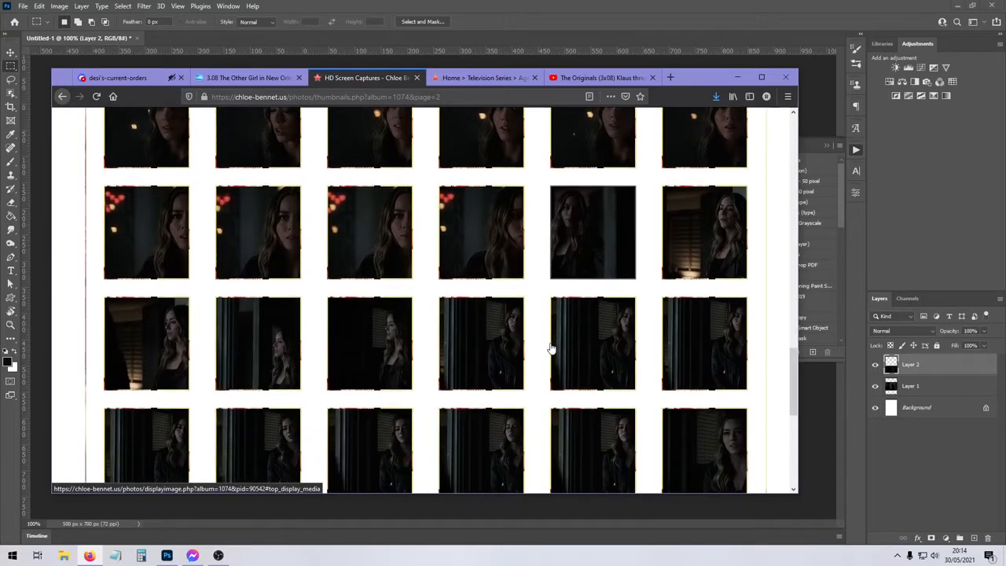
pyautogui.scroll(2, 551, 348)
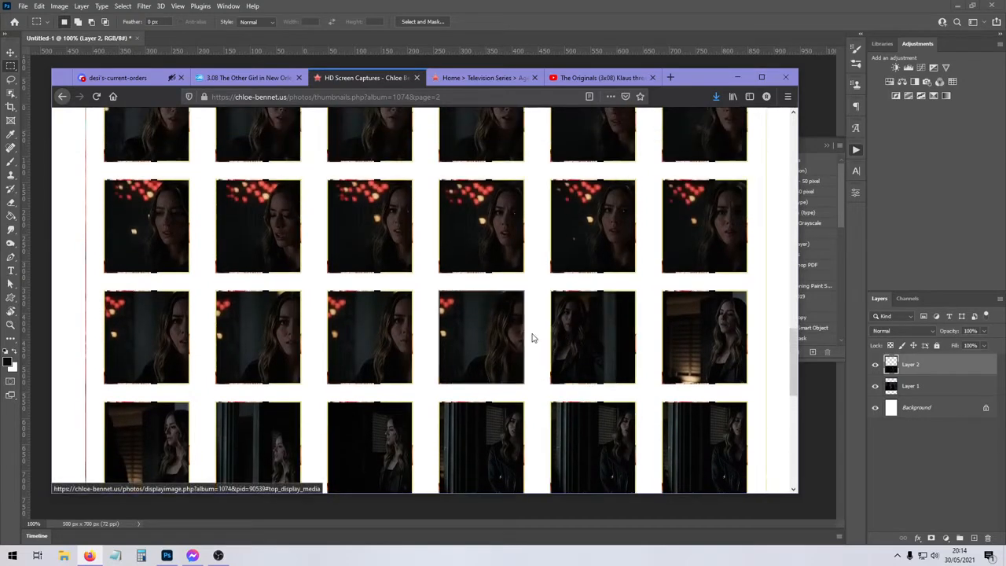
pyautogui.scroll(-3, 535, 340)
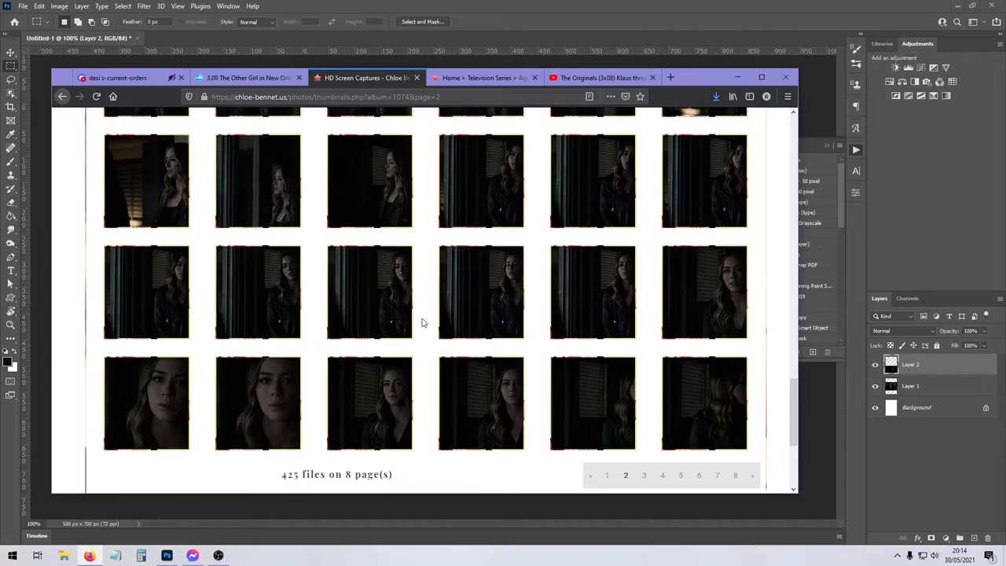
# - Open the still of the woman beside the window blinds at full size and copy the image
pyautogui.click(702, 299)
pyautogui.scroll(2, 532, 324)
pyautogui.click(469, 292)
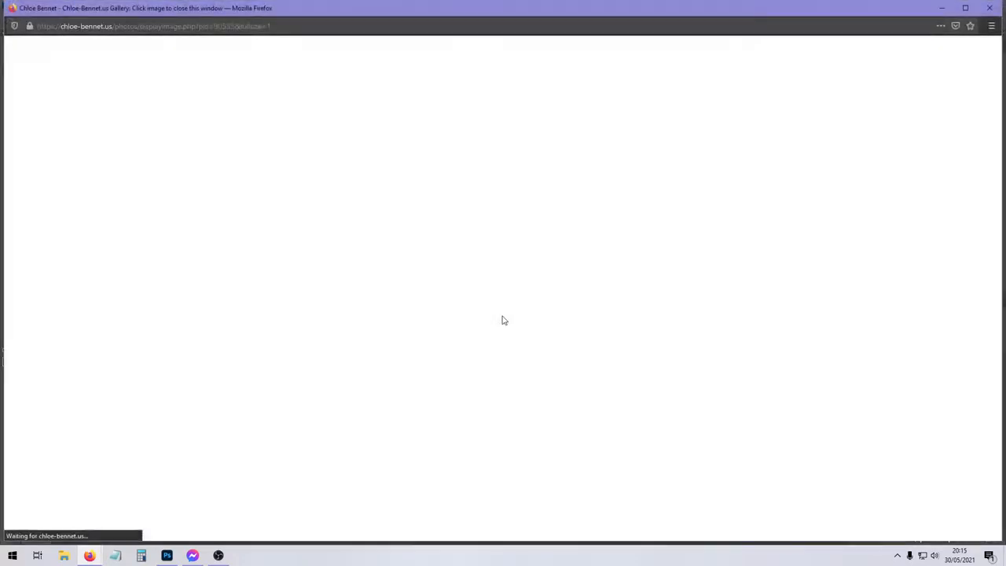
pyautogui.click(474, 312)
pyautogui.rightClick(370, 267)
pyautogui.click(425, 325)
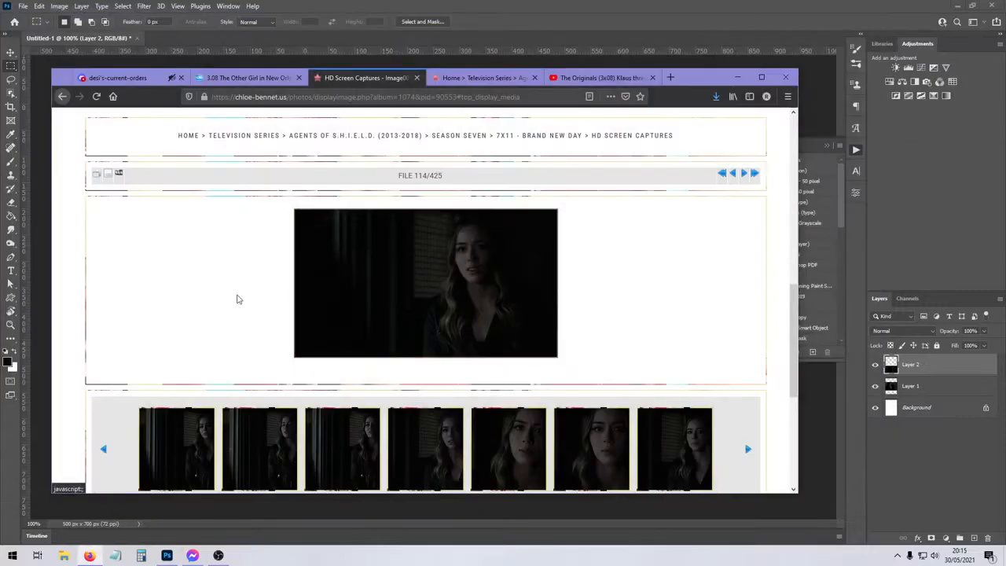
# - Paste the woman's still into the Photoshop document as a new layer and move it to the top of the canvas
pyautogui.click(42, 285)
pyautogui.hotkey('ctrl', 'v')
pyautogui.hotkey('ctrl', 't')
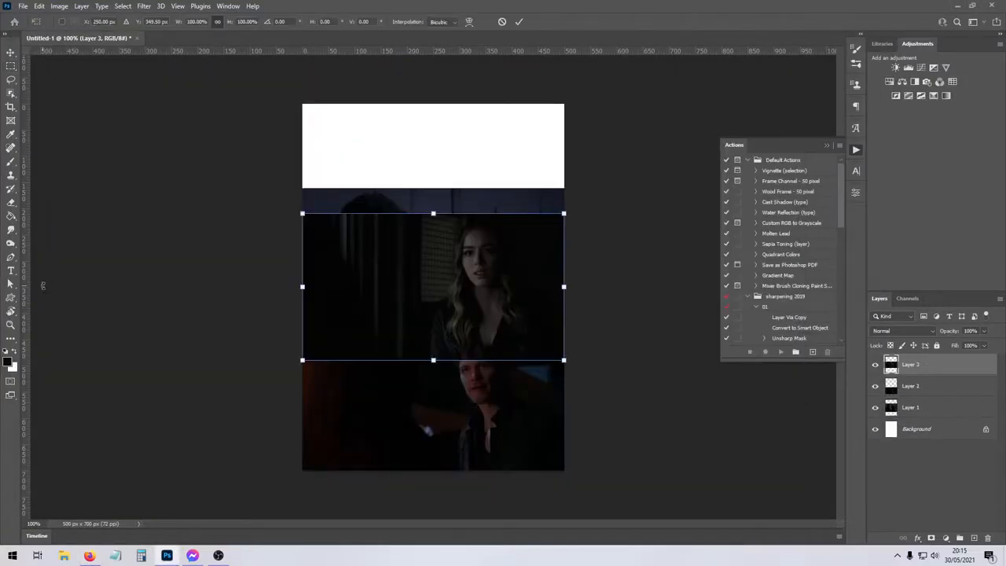
pyautogui.moveTo(361, 293); pyautogui.dragTo(364, 165)
pyautogui.press('Return')
pyautogui.press('m')
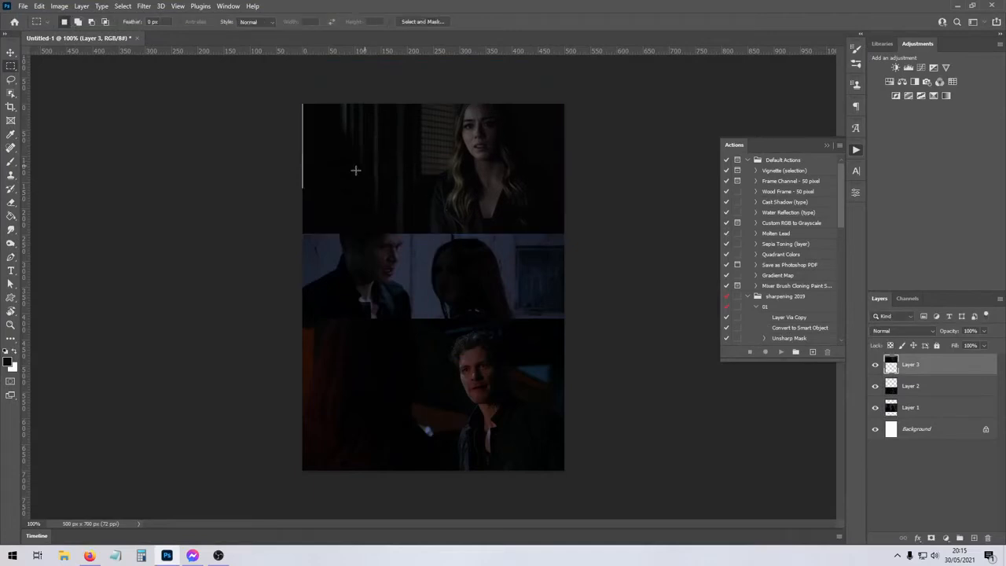
# - Stretch the woman's still slightly so it covers the thin white gap at the canvas's left edge
pyautogui.hotkey('ctrl', 't')
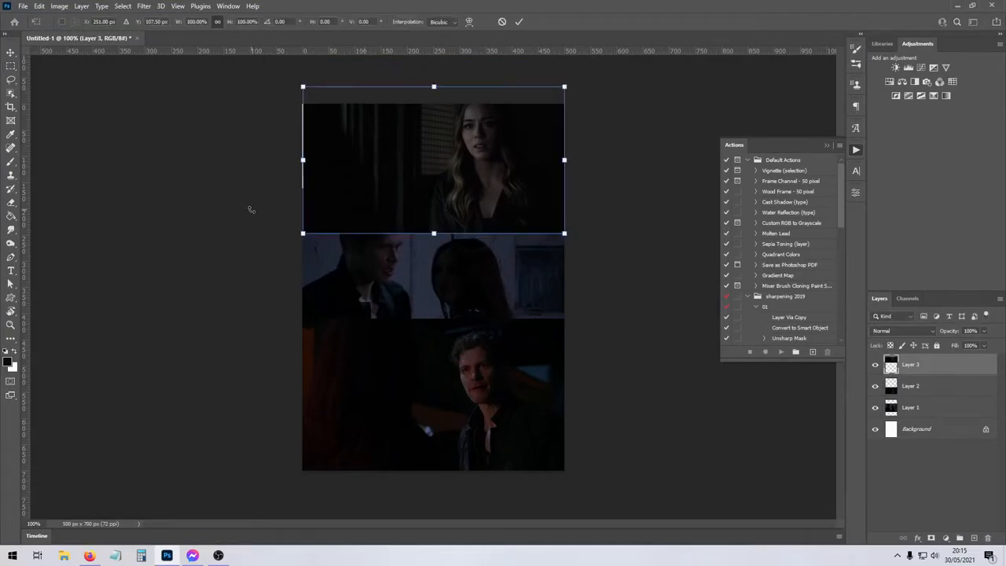
pyautogui.moveTo(305, 163); pyautogui.dragTo(304, 164)
pyautogui.press('Return')
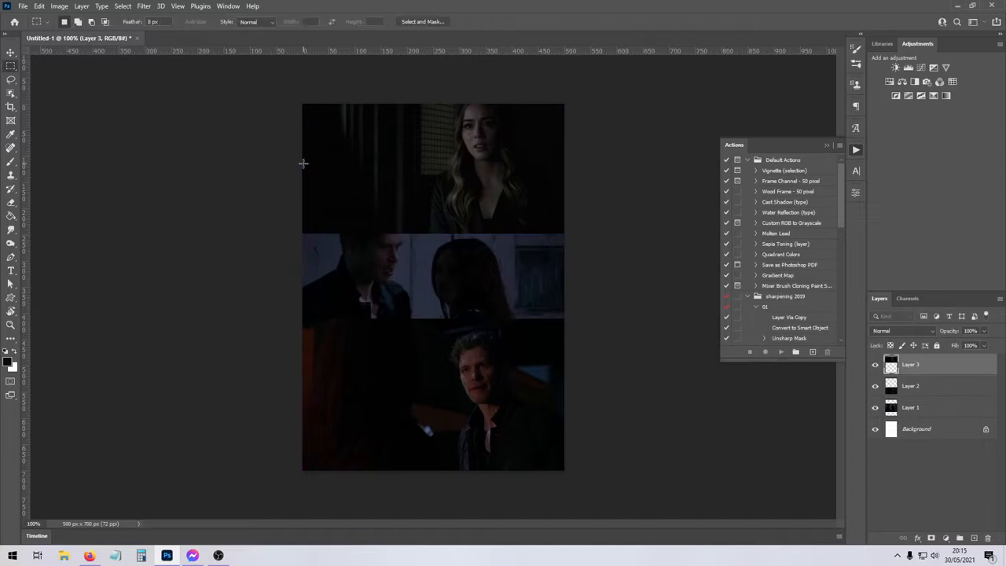
pyautogui.click(11, 80)
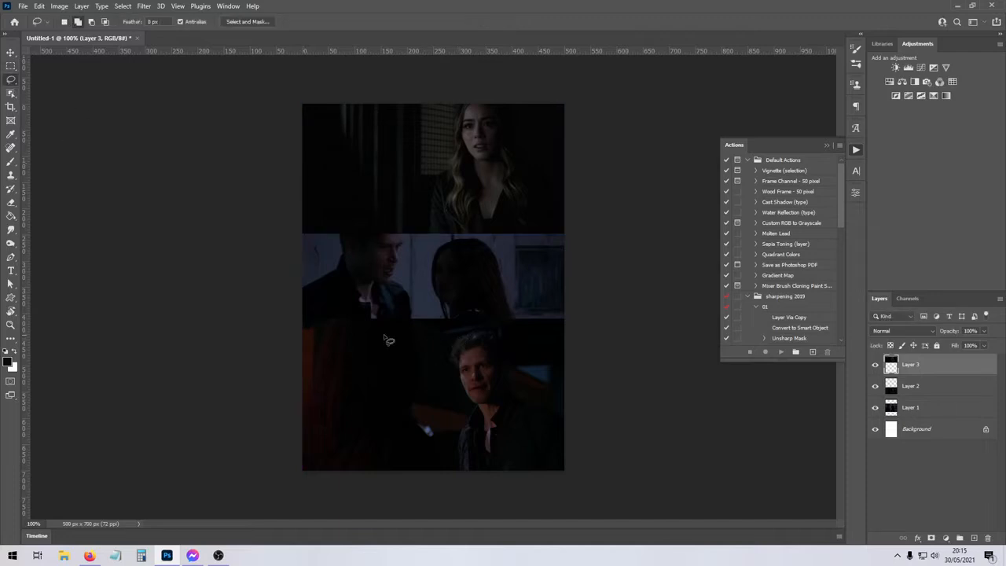
pyautogui.click(910, 386)
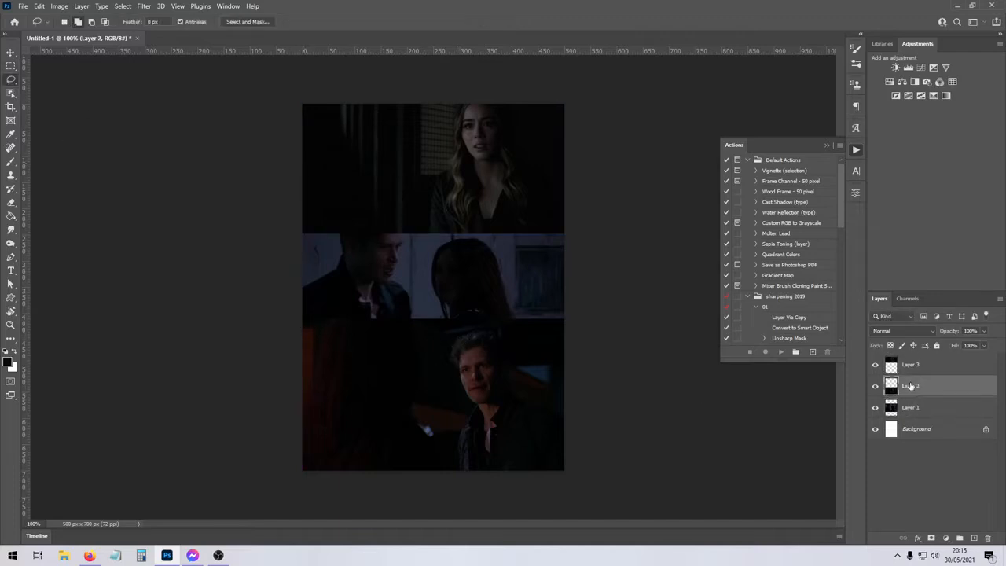
pyautogui.hotkey('ctrl', 'j')
pyautogui.hotkey('ctrl', 't')
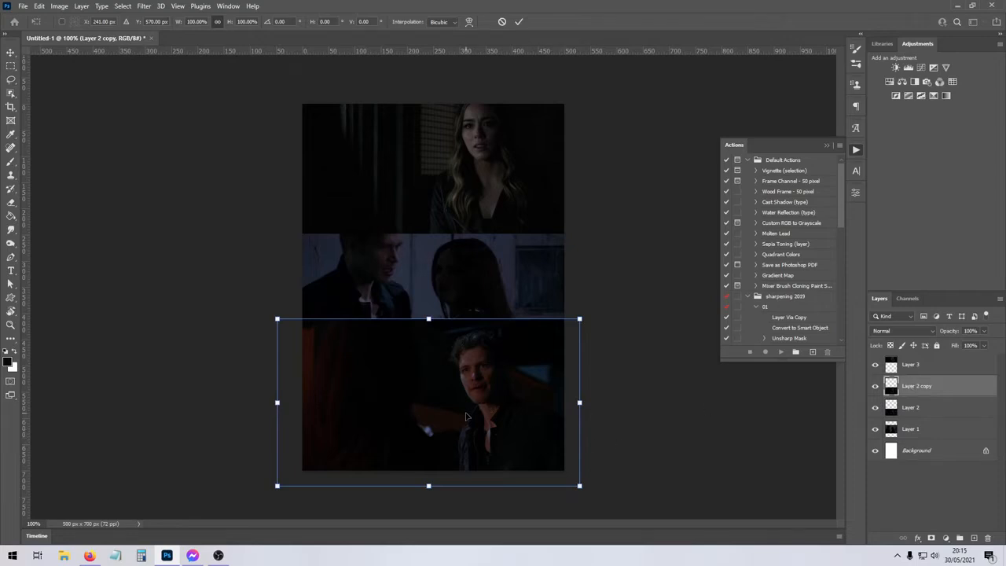
pyautogui.press('Return')
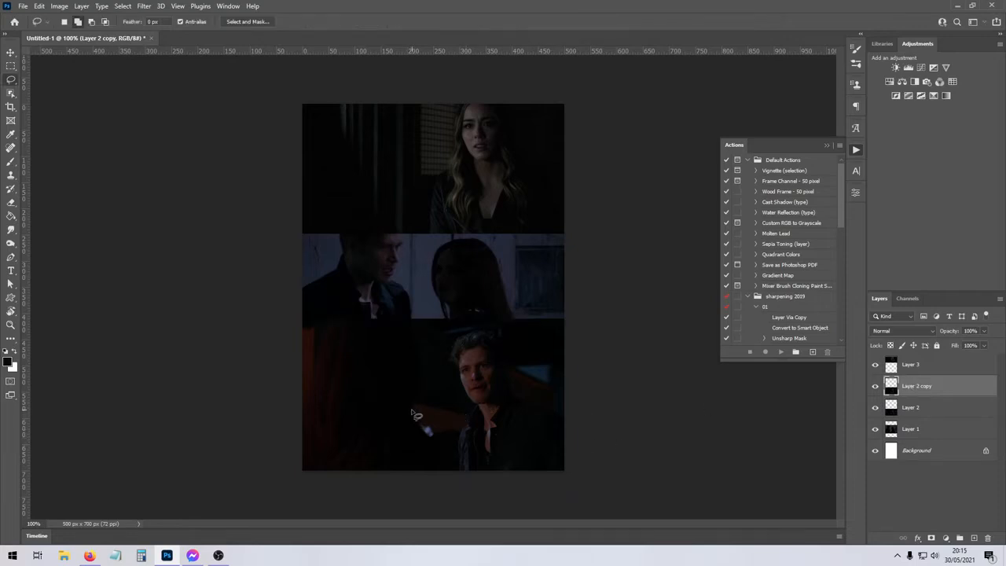
pyautogui.press('Delete')
# - Switch to the browser and look through the thumbnails of the 3.08 The Other Girl in New Orleans album for another still
pyautogui.click(89, 556)
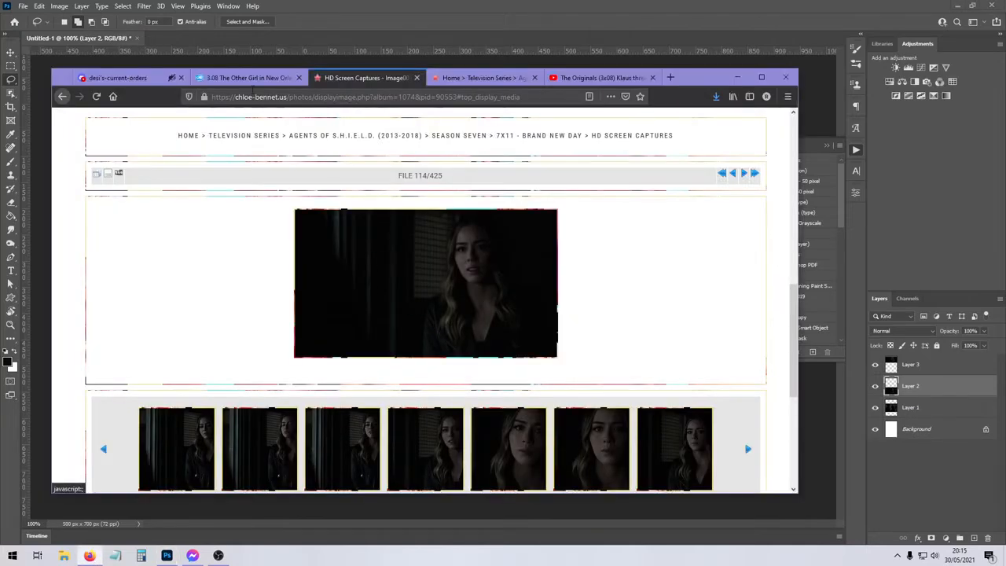
pyautogui.click(249, 77)
pyautogui.scroll(1, 478, 323)
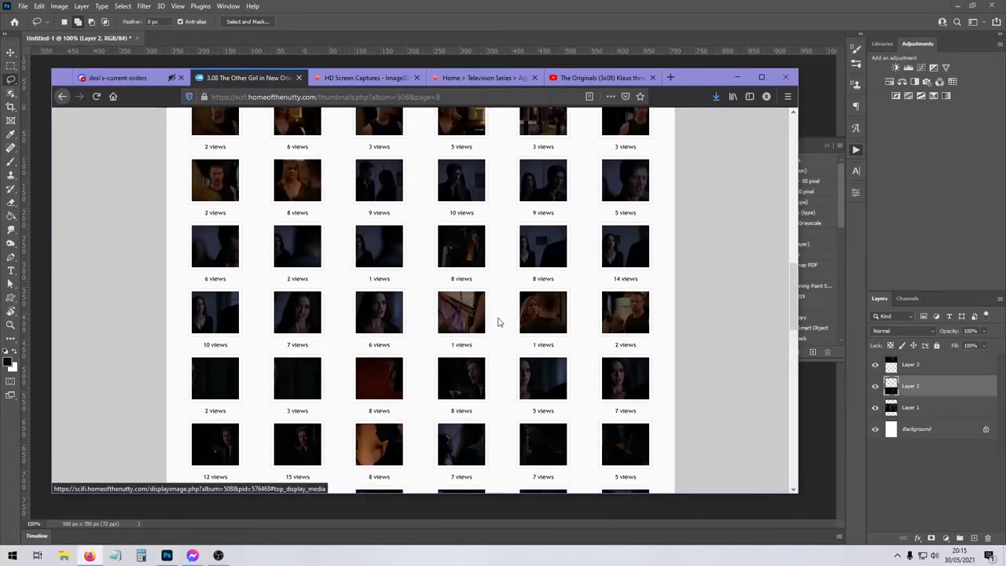
pyautogui.scroll(1, 497, 322)
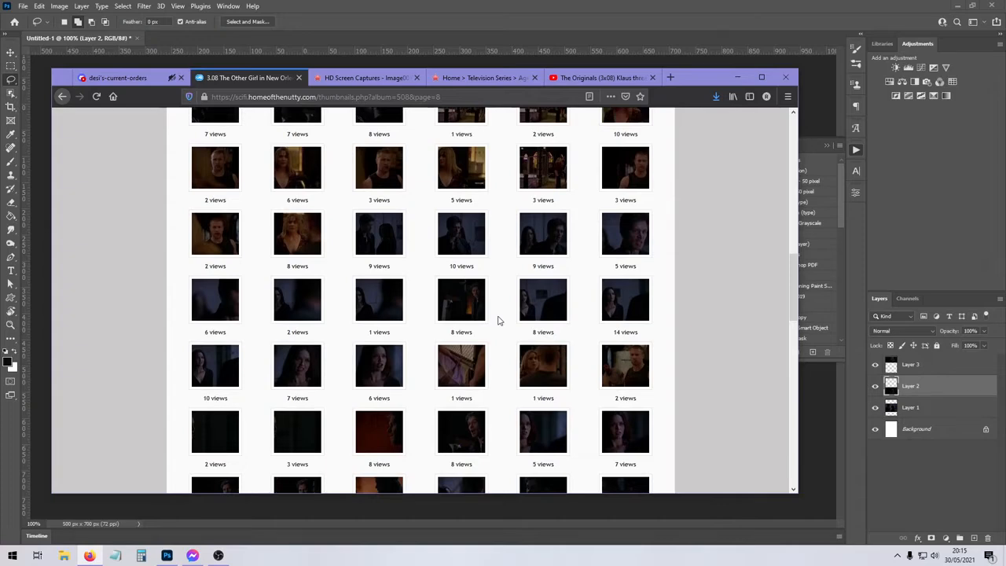
pyautogui.scroll(-2, 497, 321)
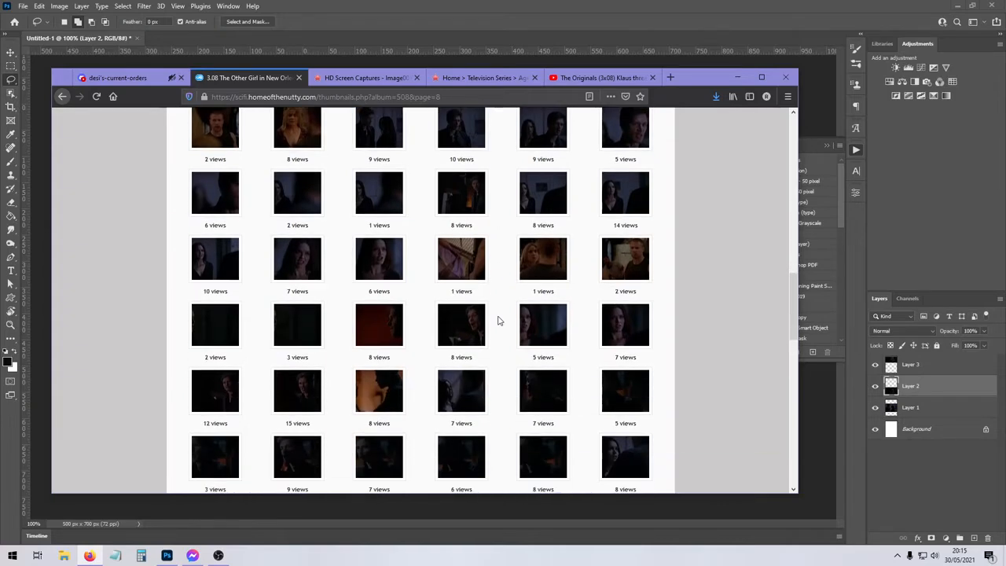
pyautogui.scroll(-2, 498, 321)
pyautogui.scroll(-2, 498, 321)
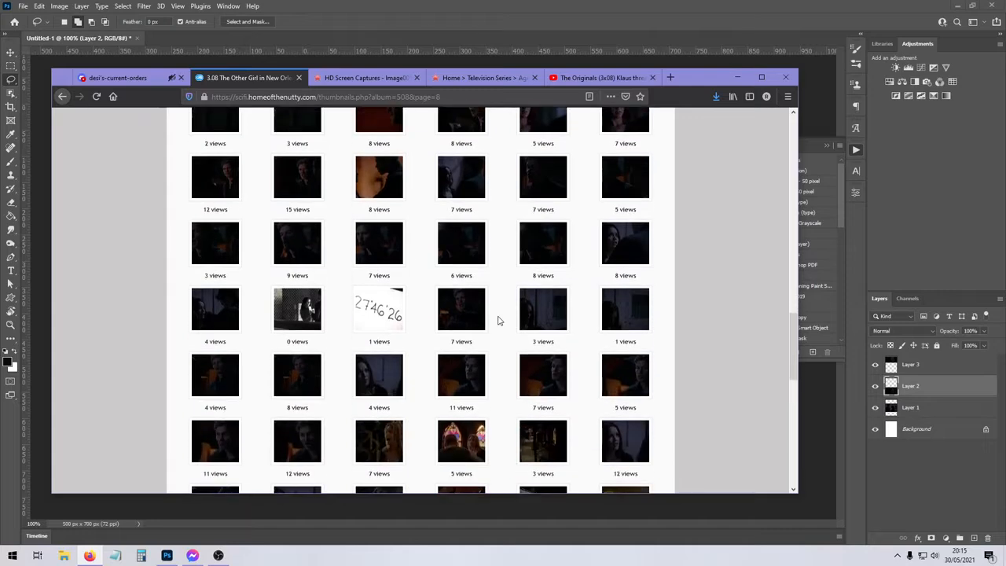
pyautogui.scroll(-2, 498, 321)
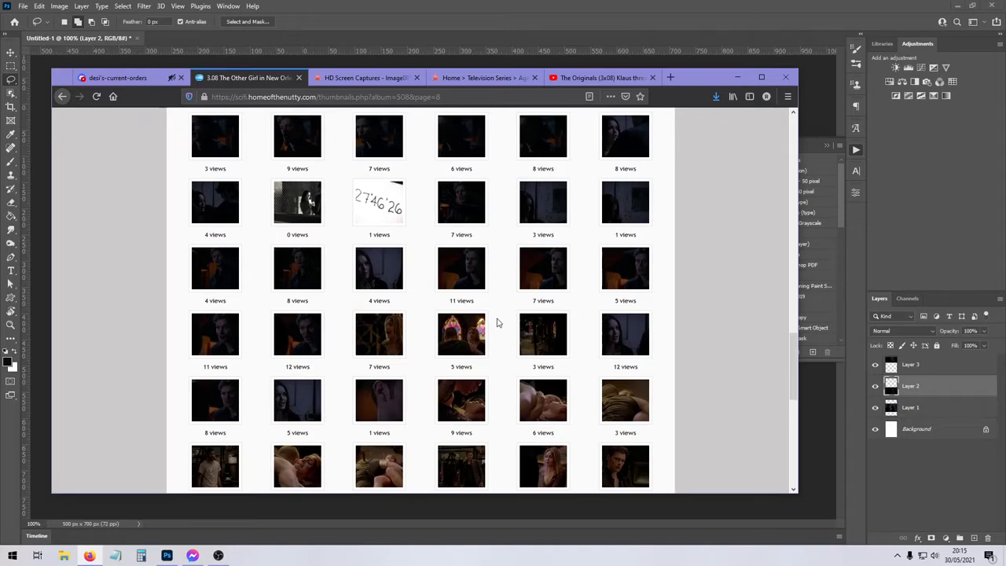
pyautogui.scroll(1, 497, 322)
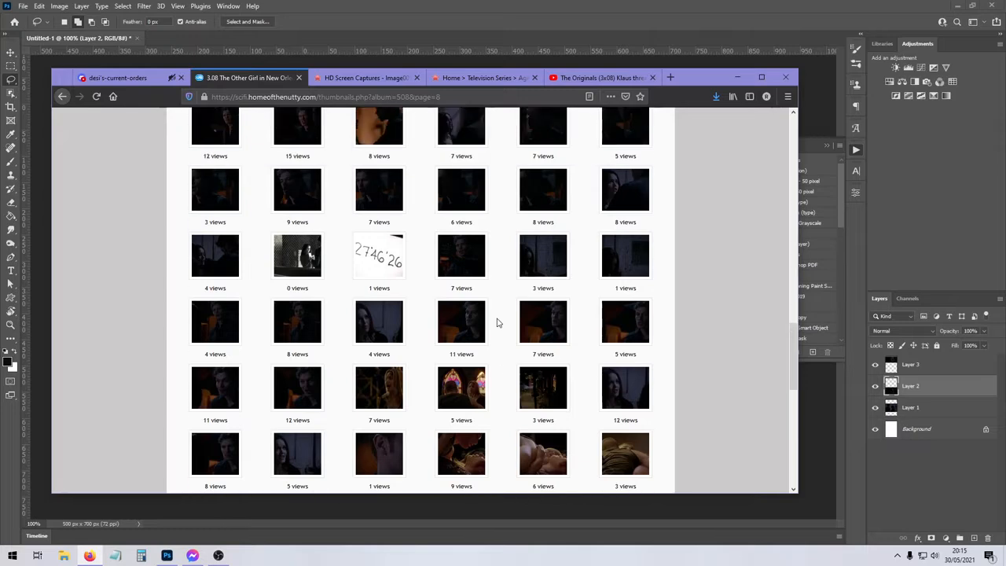
# - View the still of the dark gym with the stained-glass window in a separate tab, and close that tab again
pyautogui.rightClick(553, 180)
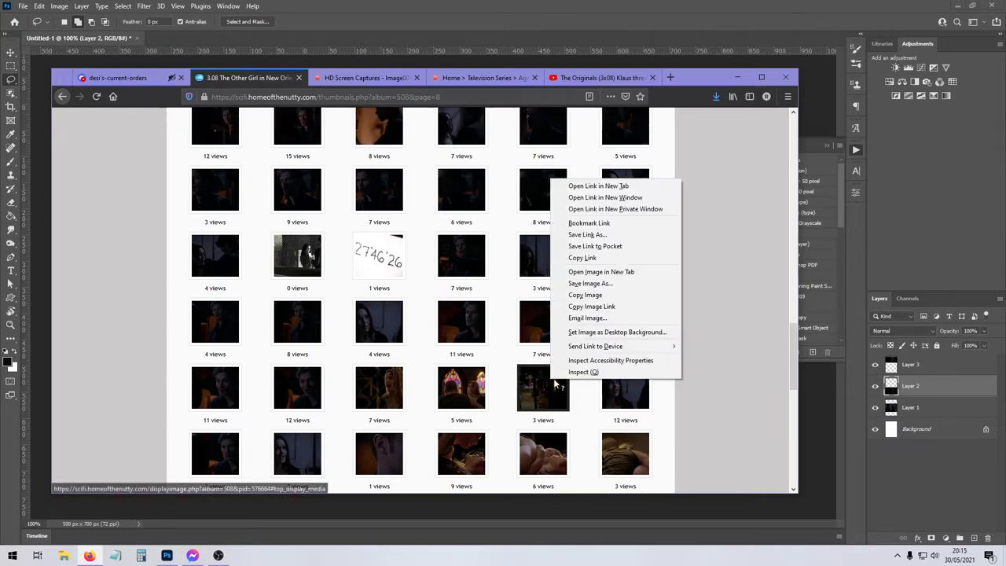
pyautogui.click(586, 186)
pyautogui.click(331, 77)
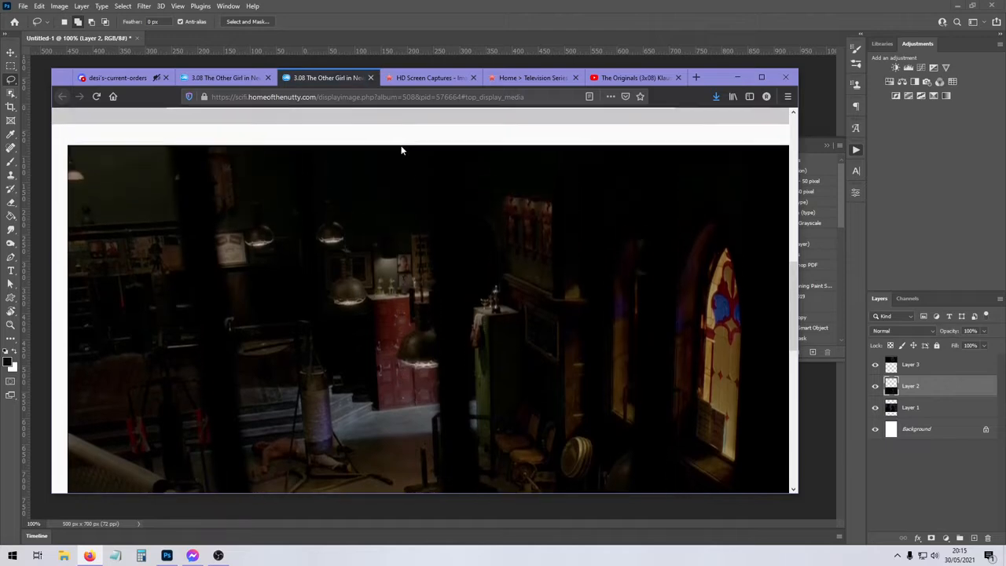
pyautogui.click(370, 77)
# - View the dark still of the man with his hand raised at full size, and close its tab
pyautogui.scroll(1, 521, 330)
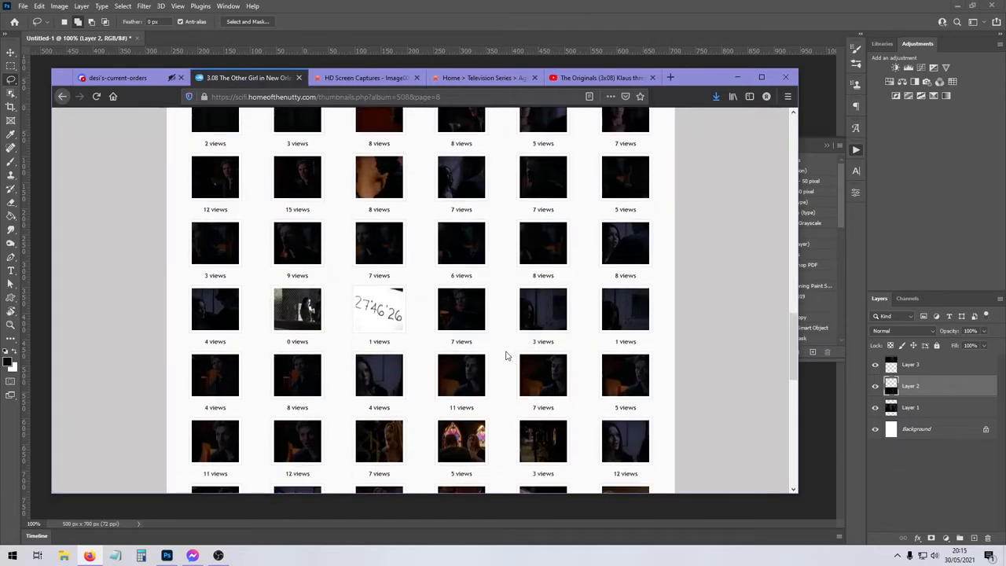
pyautogui.middleClick(461, 309)
pyautogui.click(343, 78)
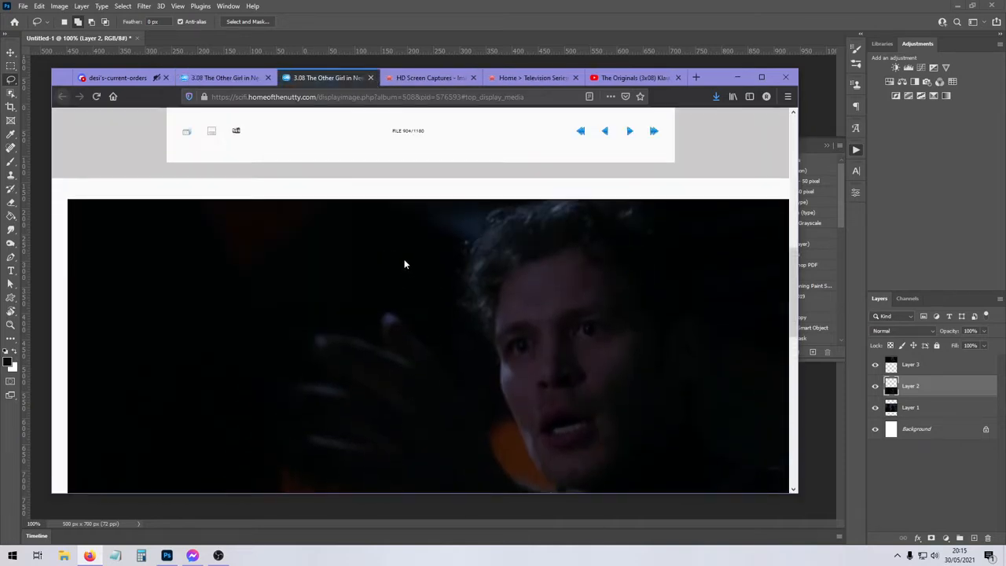
pyautogui.click(371, 78)
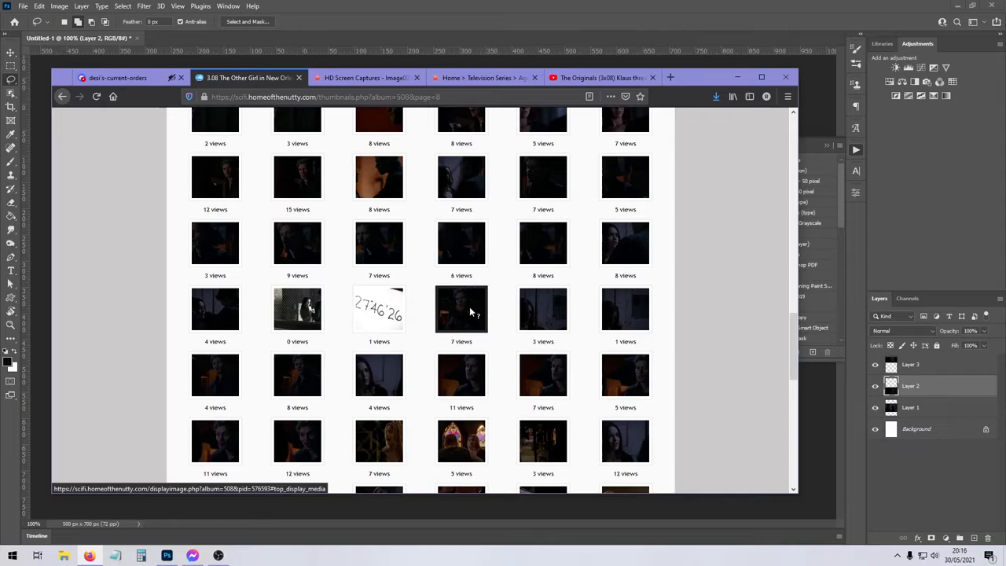
# - Inspect the still of the man's shadowed face against orange lights in its own tab, and close that tab
pyautogui.scroll(4, 506, 329)
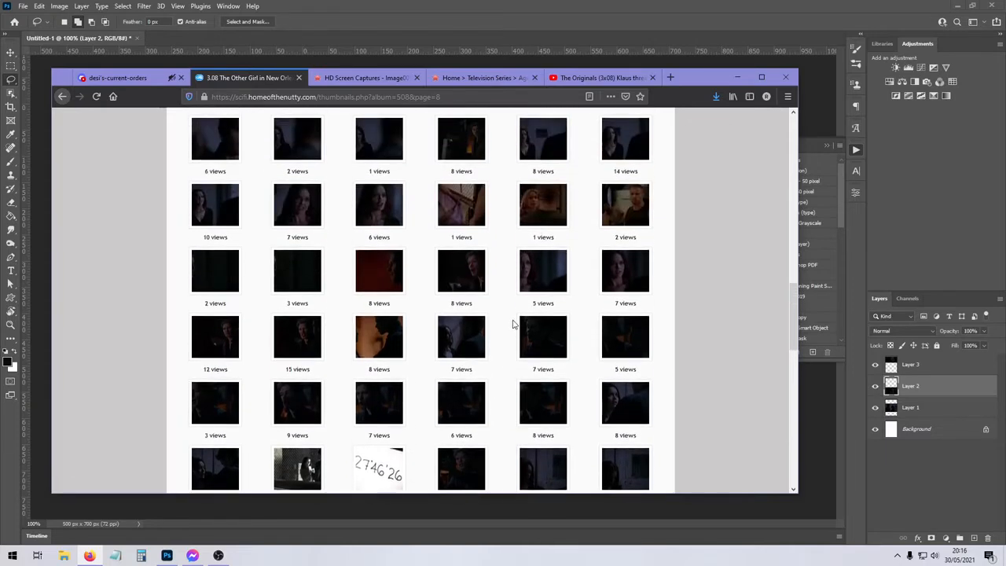
pyautogui.rightClick(613, 330)
pyautogui.click(629, 339)
pyautogui.hotkey('ctrl', 'Tab')
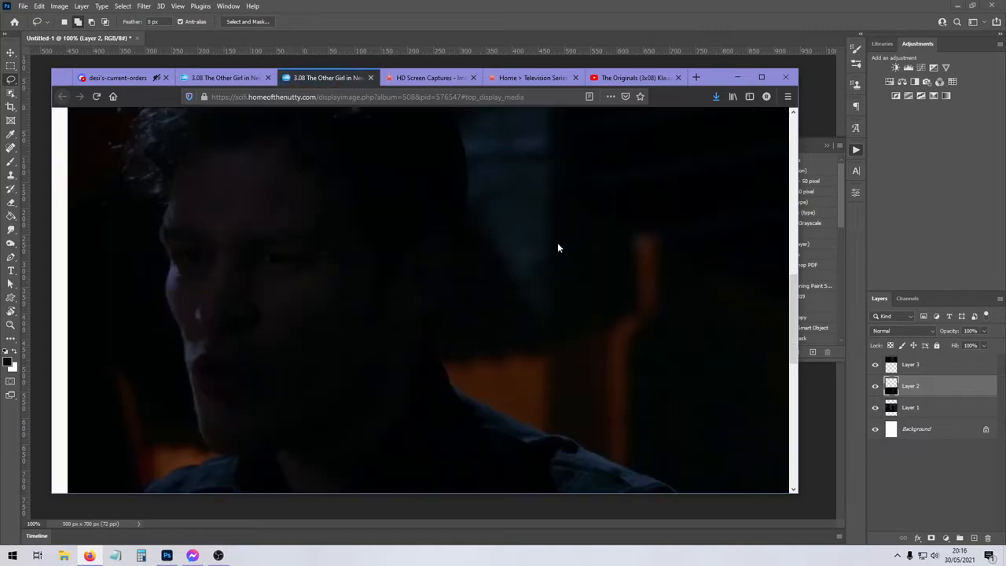
pyautogui.click(371, 77)
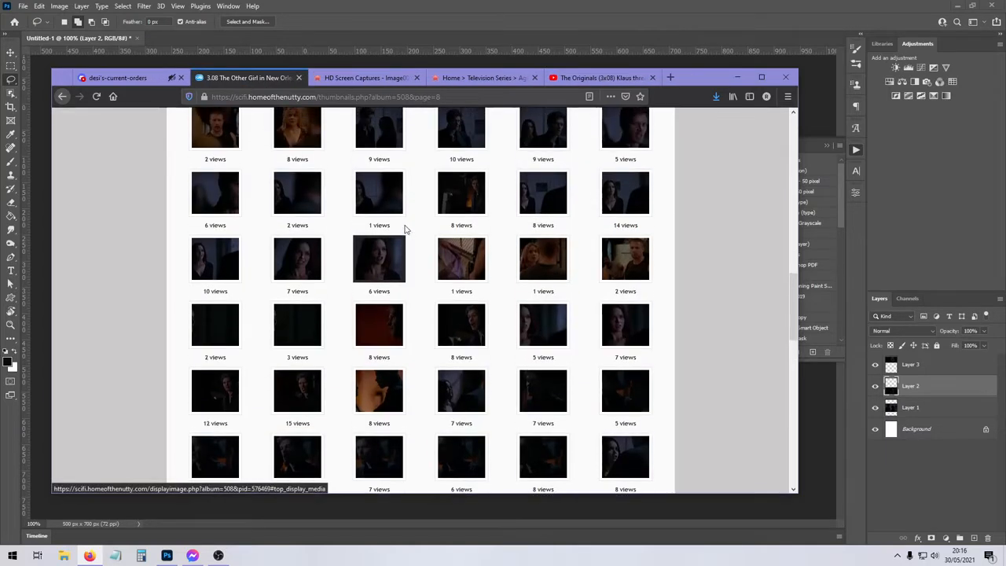
# - Open the still of the man with the blurred woman behind him at full size and copy the image
pyautogui.scroll(-2, 407, 230)
pyautogui.scroll(1, 407, 230)
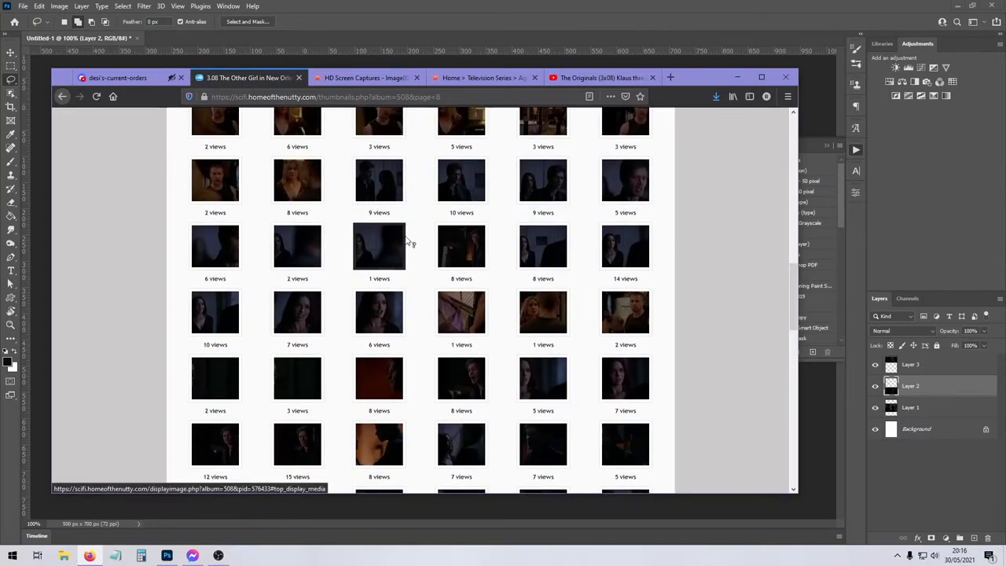
pyautogui.rightClick(234, 240)
pyautogui.click(267, 247)
pyautogui.click(324, 77)
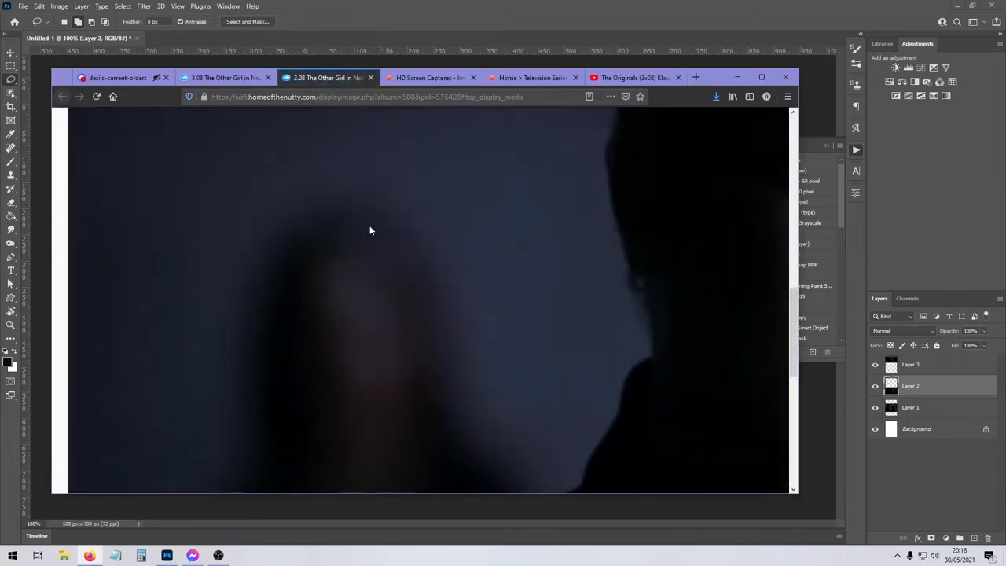
pyautogui.rightClick(370, 227)
pyautogui.click(391, 263)
# - Paste the copied still into the Photoshop document, scale it to about 29% and place it at the canvas's top above the couple's still
pyautogui.click(47, 255)
pyautogui.hotkey('ctrl', 'v')
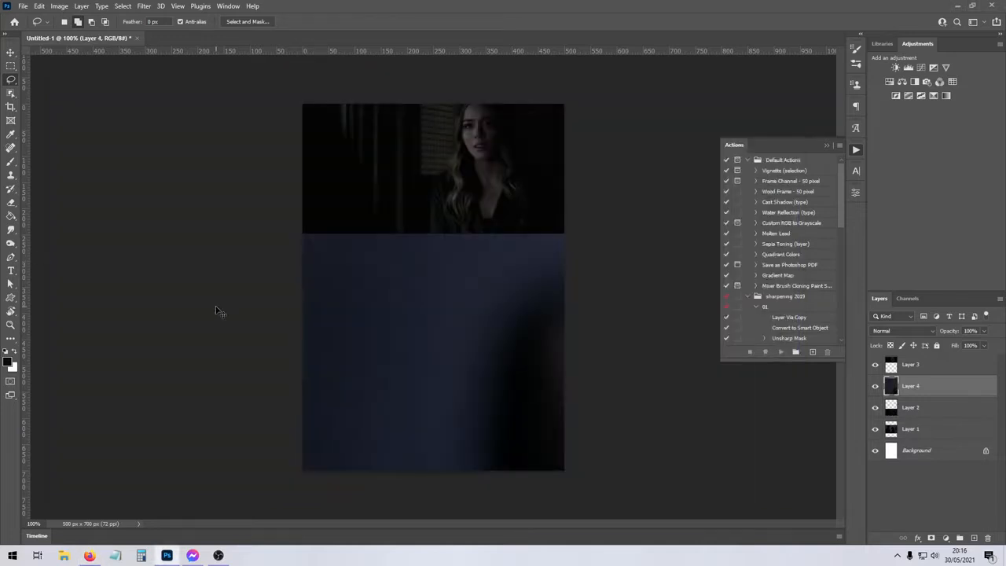
pyautogui.hotkey('ctrl', 't')
pyautogui.moveTo(311, 386); pyautogui.dragTo(362, 211)
pyautogui.hotkey('ctrl', 'z')
pyautogui.hotkey('ctrl', 'z')
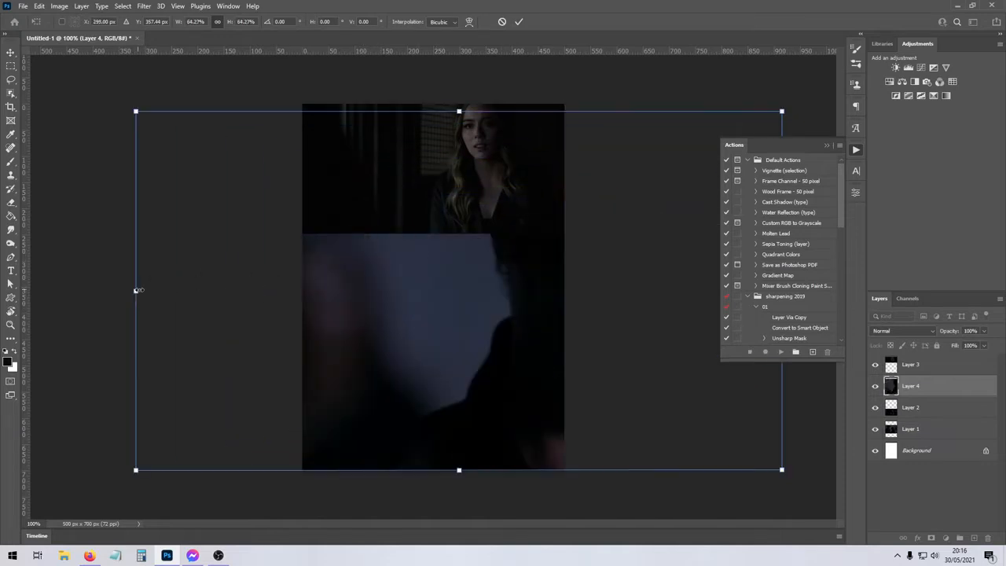
pyautogui.moveTo(137, 290); pyautogui.dragTo(292, 202)
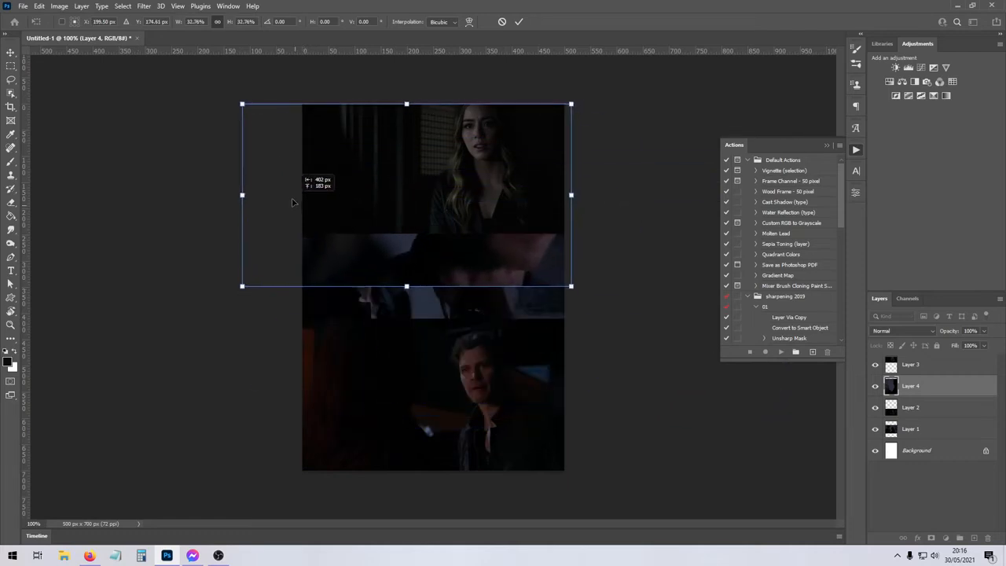
pyautogui.moveTo(411, 263); pyautogui.dragTo(429, 204)
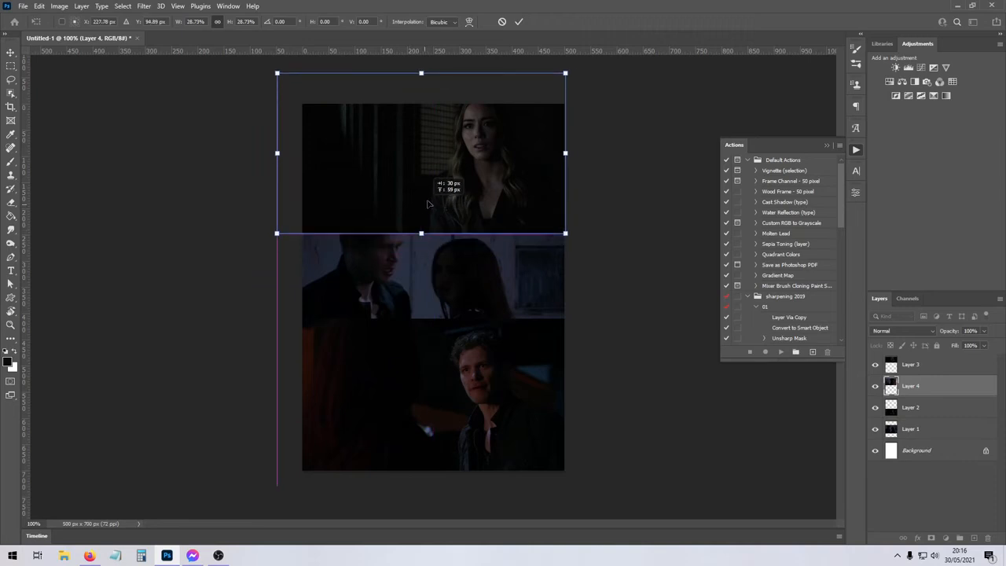
pyautogui.press('Return')
# - Move Layer 4 above Layer 3 in the layer stack and hide Layer 2
pyautogui.press('l')
pyautogui.moveTo(928, 389); pyautogui.dragTo(927, 352)
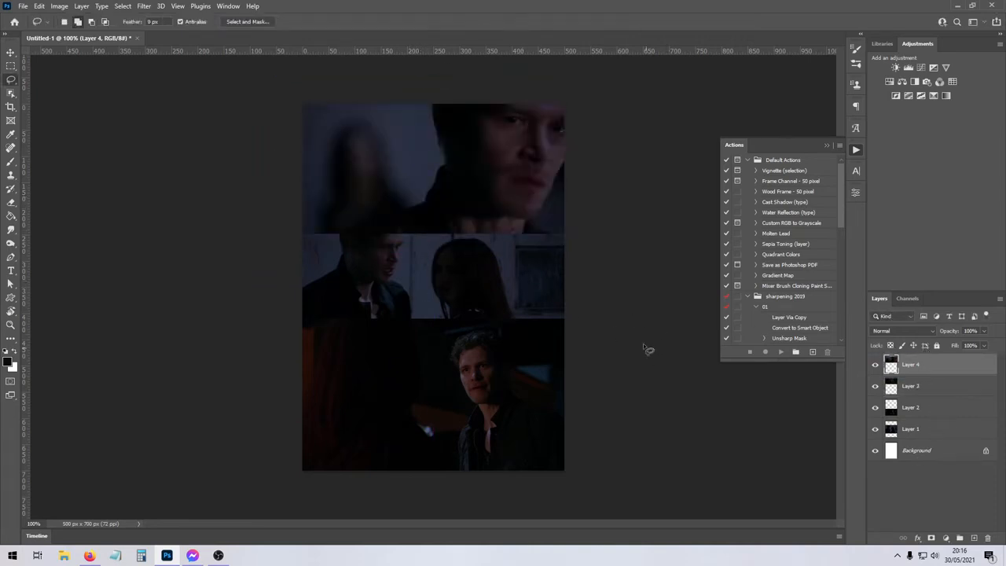
pyautogui.click(876, 407)
pyautogui.click(876, 407)
pyautogui.click(876, 407)
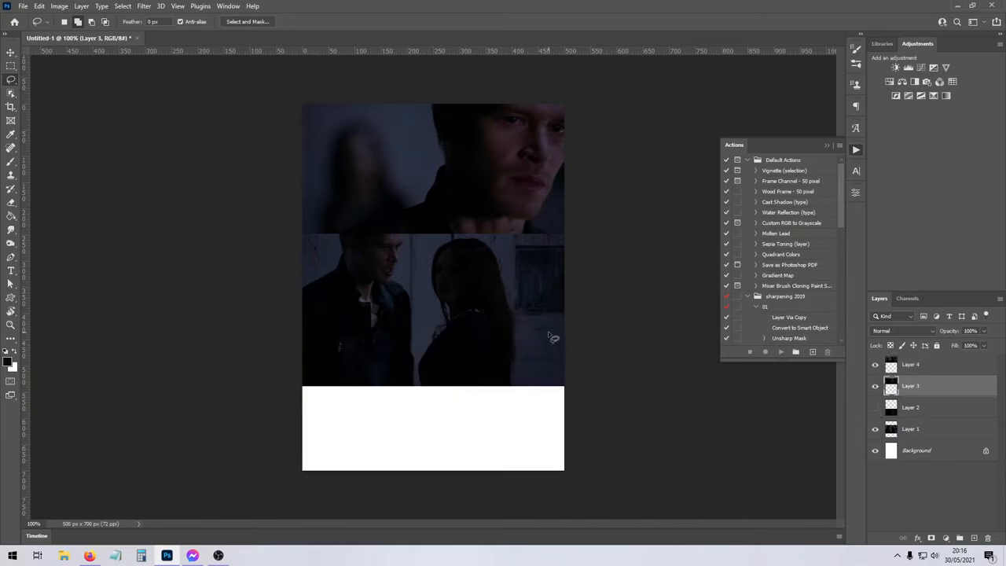
# - Move the couple's still on Layer 1 down about 126 px on the canvas
pyautogui.hotkey('ctrl', 't')
pyautogui.press('l')
pyautogui.click(906, 429)
pyautogui.hotkey('ctrl', 't')
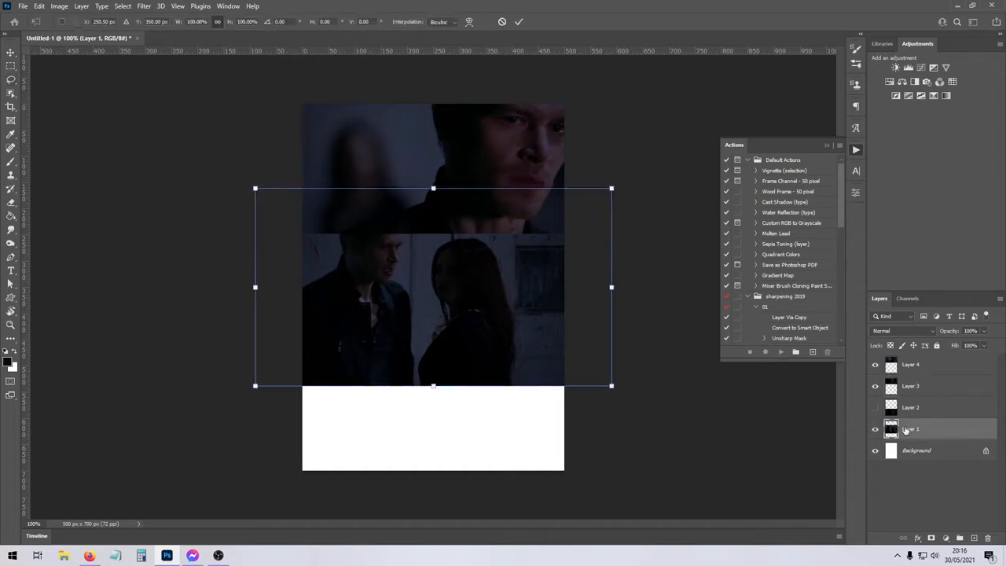
pyautogui.moveTo(478, 298); pyautogui.dragTo(478, 355)
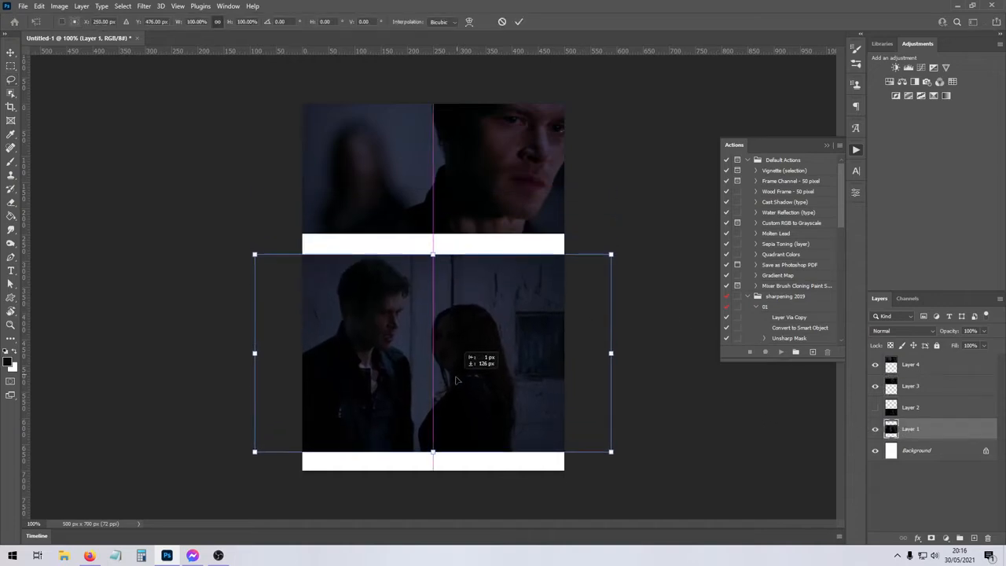
pyautogui.press('Return')
# - Move Layer 3 and Layer 4 down together so they cover the white gap above the couple's still
pyautogui.click(908, 387)
pyautogui.keyDown('shift'); pyautogui.click(904, 365); pyautogui.keyUp('shift')
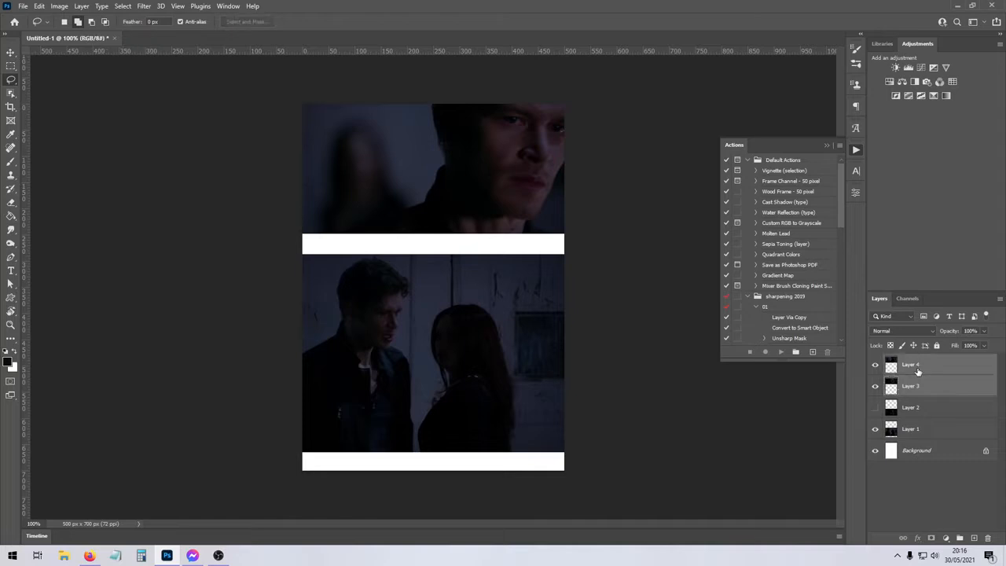
pyautogui.hotkey('ctrl', 't')
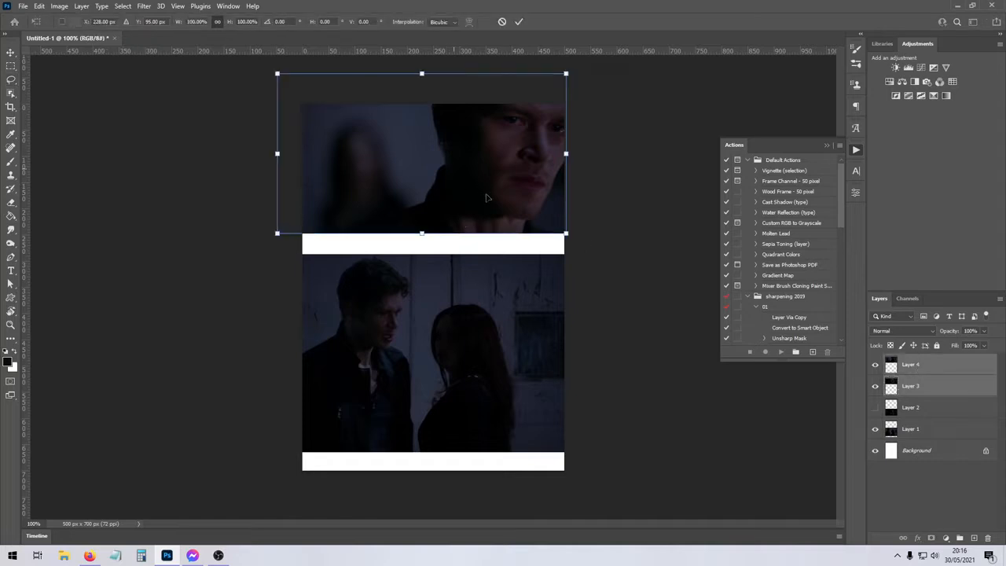
pyautogui.moveTo(494, 217)
pyautogui.mouseDown()
pyautogui.moveTo(514, 250)
pyautogui.moveTo(441, 210)
pyautogui.moveTo(456, 189)
pyautogui.moveTo(441, 189)
pyautogui.mouseUp()
pyautogui.press('Return')
# - Hide Layer 4, then flip Layer 3 horizontally and move it up about 19 px so it spans the canvas's width
pyautogui.click(920, 366)
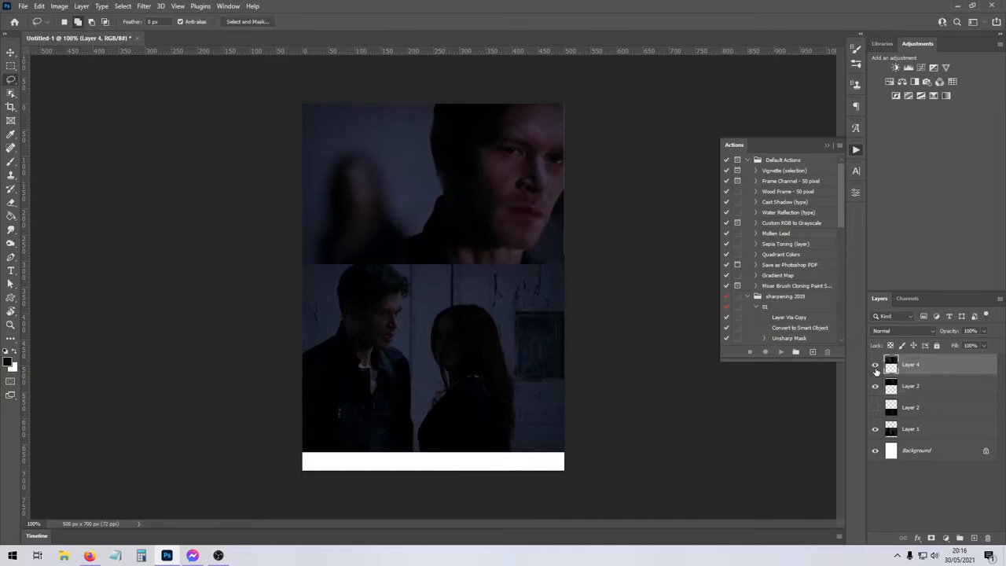
pyautogui.click(876, 365)
pyautogui.click(918, 388)
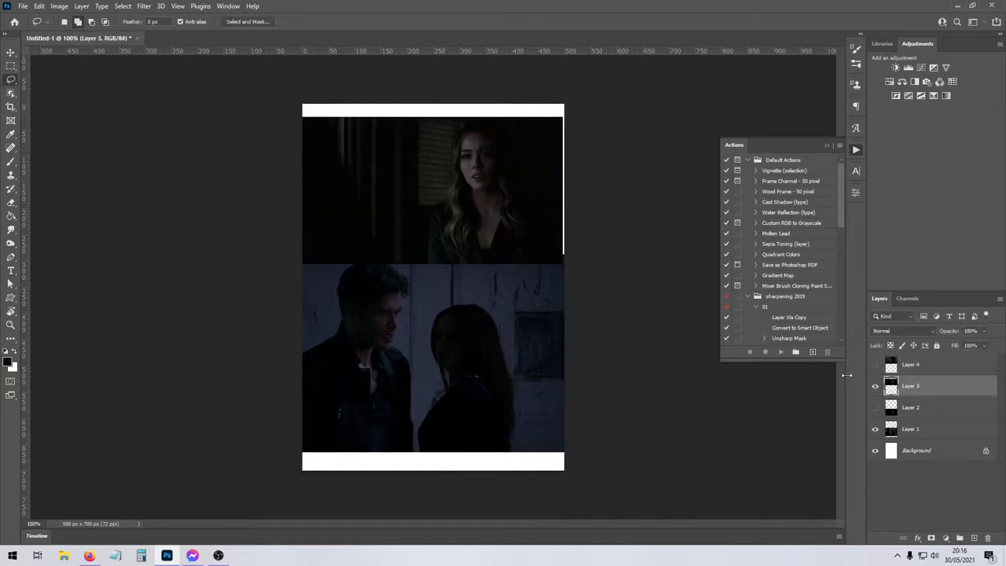
pyautogui.hotkey('ctrl', 't')
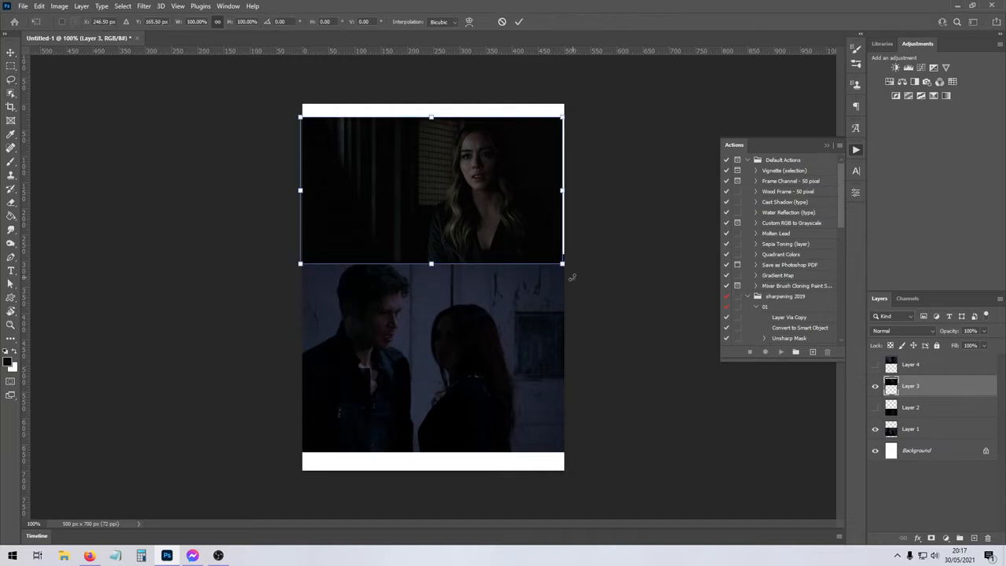
pyautogui.rightClick(458, 210)
pyautogui.click(482, 387)
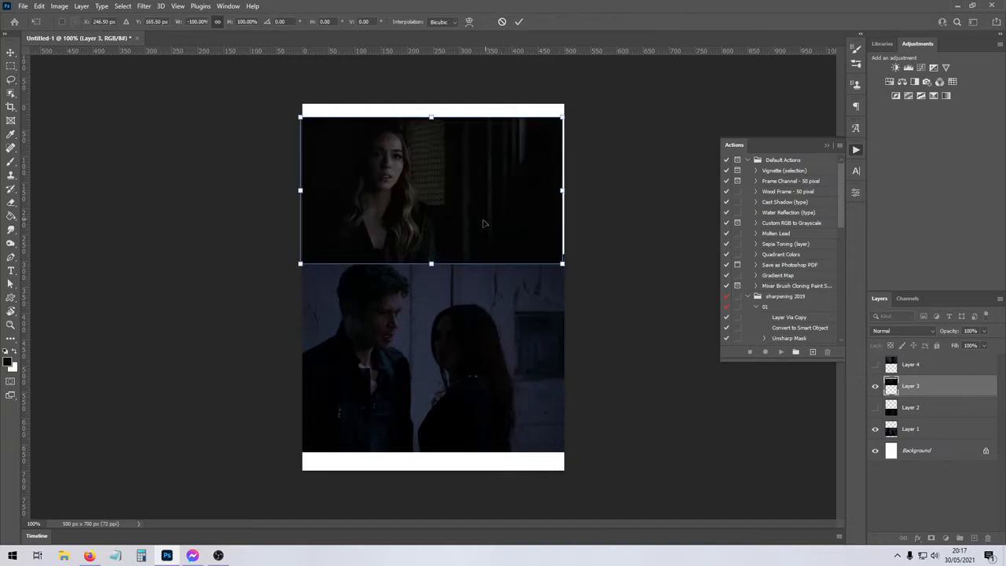
pyautogui.moveTo(484, 224); pyautogui.dragTo(513, 190)
pyautogui.moveTo(467, 252); pyautogui.dragTo(467, 254)
pyautogui.press('Return')
# - Show Layer 4, place Layer 3 above it, and scale Layer 3 to about 107% down to the couple's still
pyautogui.click(876, 365)
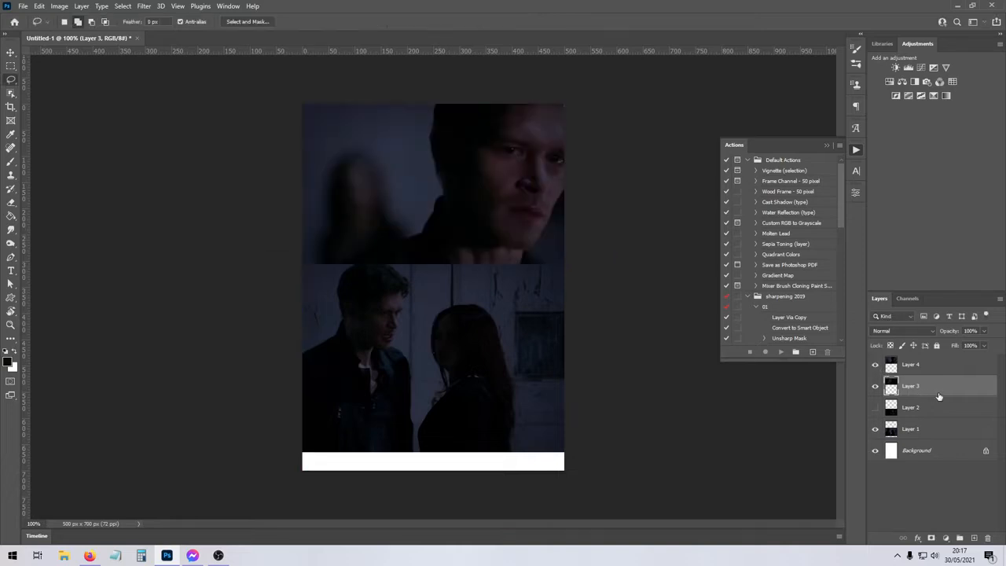
pyautogui.moveTo(939, 393); pyautogui.dragTo(920, 359)
pyautogui.hotkey('ctrl', 't')
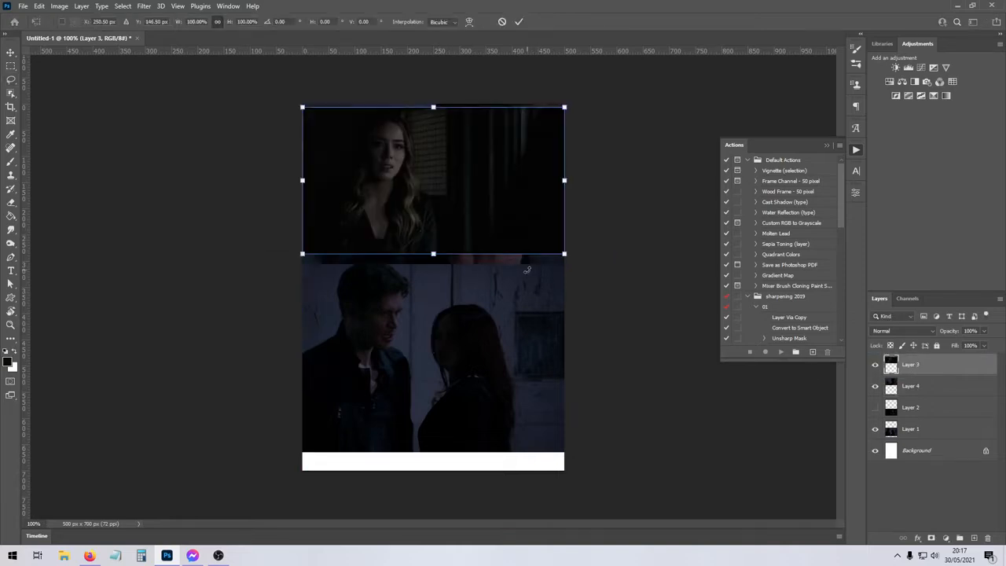
pyautogui.moveTo(433, 255); pyautogui.dragTo(433, 264)
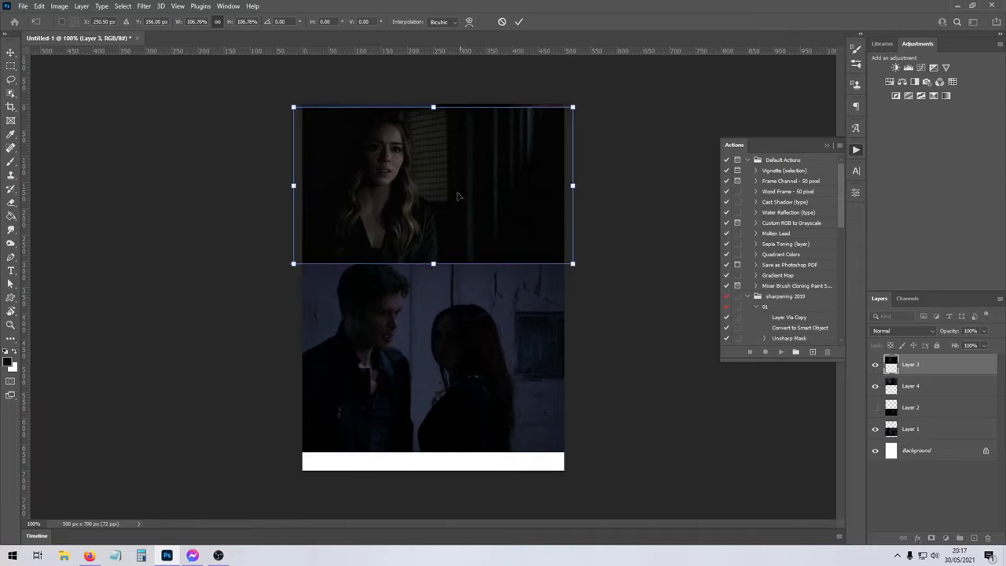
pyautogui.moveTo(438, 115); pyautogui.dragTo(434, 110)
pyautogui.moveTo(429, 225); pyautogui.dragTo(426, 229)
pyautogui.press('Return')
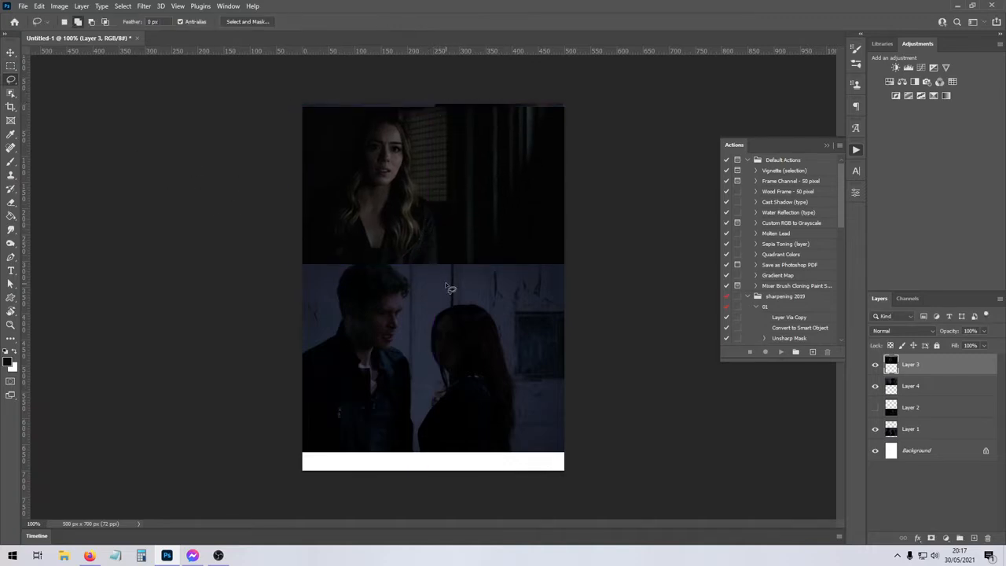
pyautogui.moveTo(298, 267)
pyautogui.mouseDown()
pyautogui.moveTo(316, 183)
pyautogui.moveTo(378, 105)
pyautogui.moveTo(415, 147)
pyautogui.moveTo(443, 251)
pyautogui.moveTo(371, 272)
pyautogui.moveTo(298, 268)
pyautogui.mouseUp()
pyautogui.hotkey('ctrl', 'j')
pyautogui.click(874, 387)
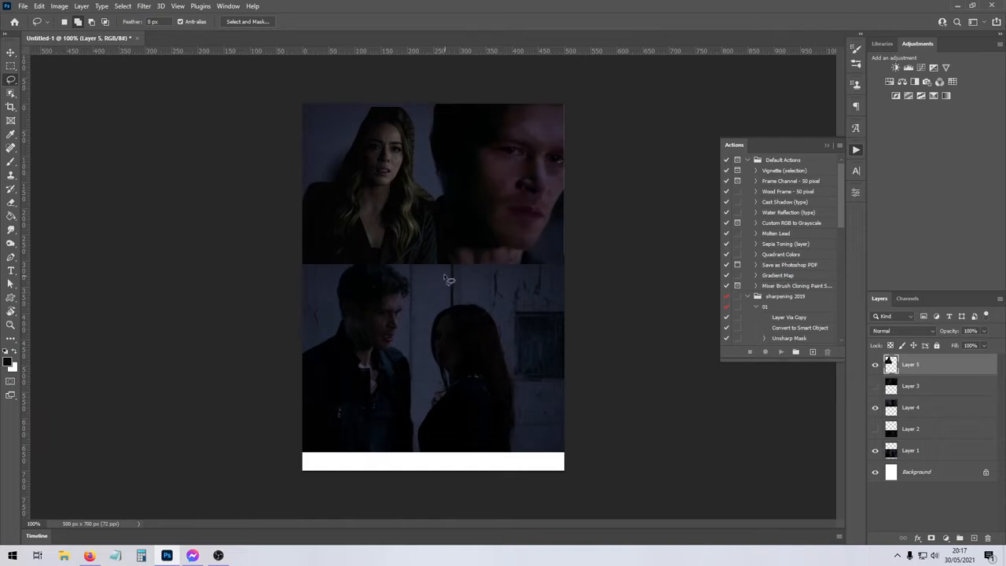
pyautogui.hotkey('ctrl', 'z')
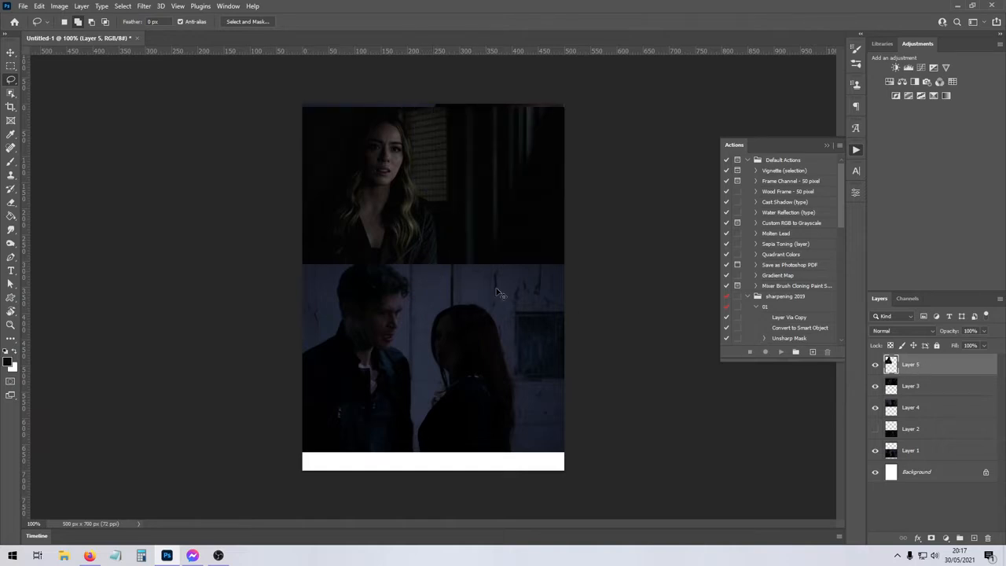
pyautogui.hotkey('ctrl', 'e')
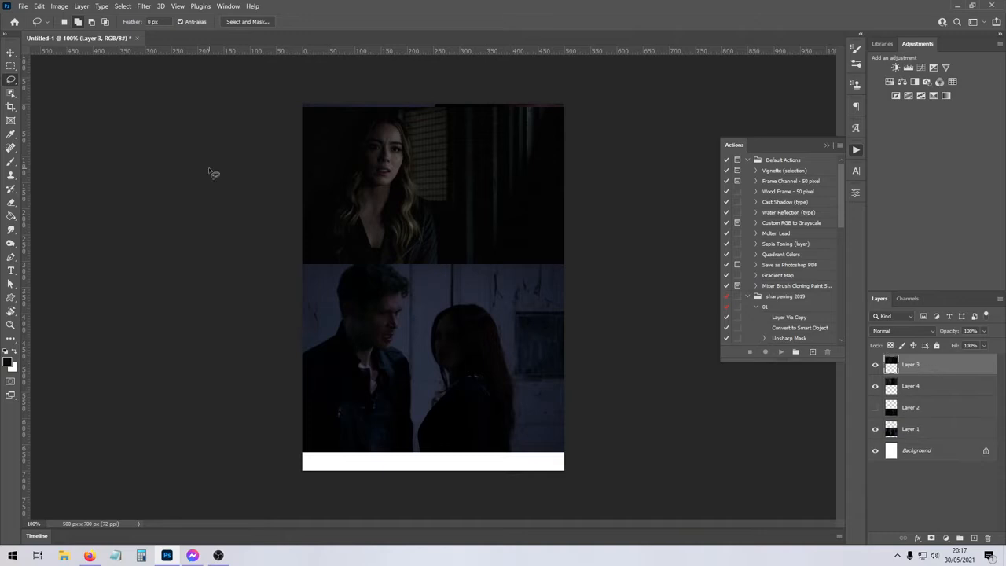
# - Apply a Brightness/Contrast adjustment to the woman's still on Layer 3
pyautogui.click(59, 5)
pyautogui.moveTo(77, 34)
pyautogui.click(189, 35)
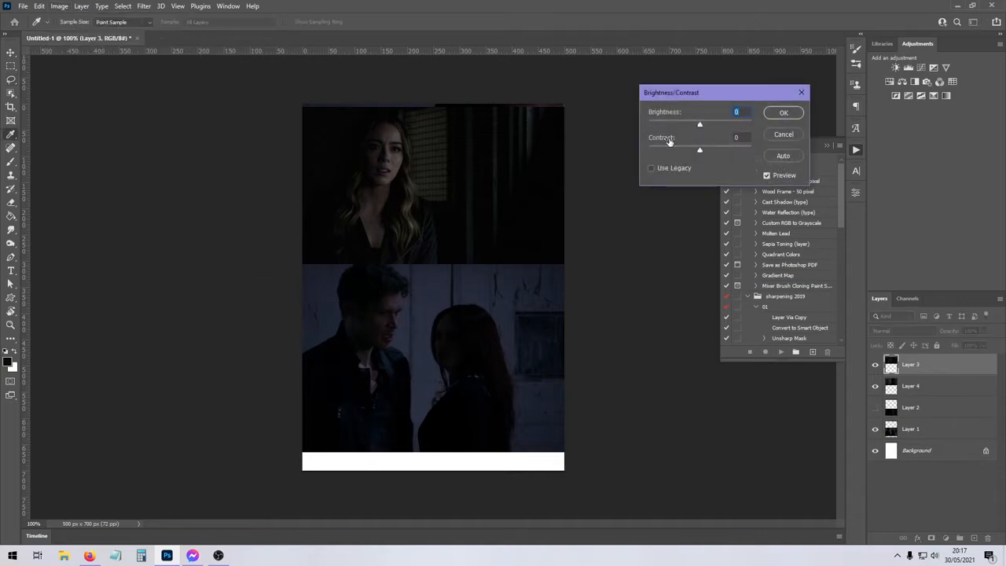
pyautogui.press('Return')
# - Lasso loosely around the woman on Layer 3, copy the selection to a new layer and hide Layer 3
pyautogui.press('l')
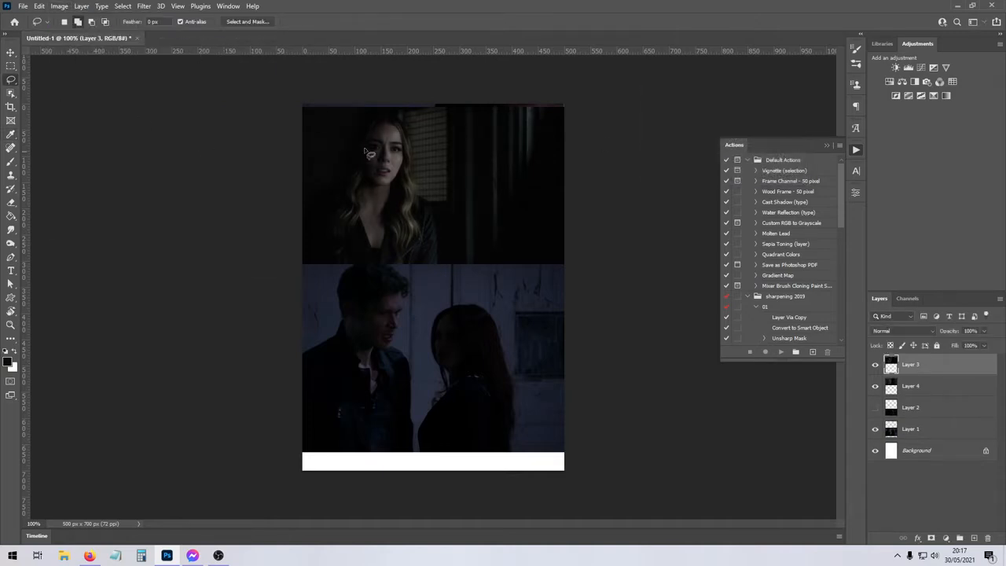
pyautogui.moveTo(412, 118)
pyautogui.mouseDown()
pyautogui.moveTo(357, 114)
pyautogui.moveTo(333, 172)
pyautogui.moveTo(308, 193)
pyautogui.moveTo(315, 270)
pyautogui.moveTo(413, 277)
pyautogui.moveTo(447, 261)
pyautogui.moveTo(412, 123)
pyautogui.mouseUp()
pyautogui.moveTo(307, 245); pyautogui.dragTo(329, 259)
pyautogui.hotkey('ctrl', 'j')
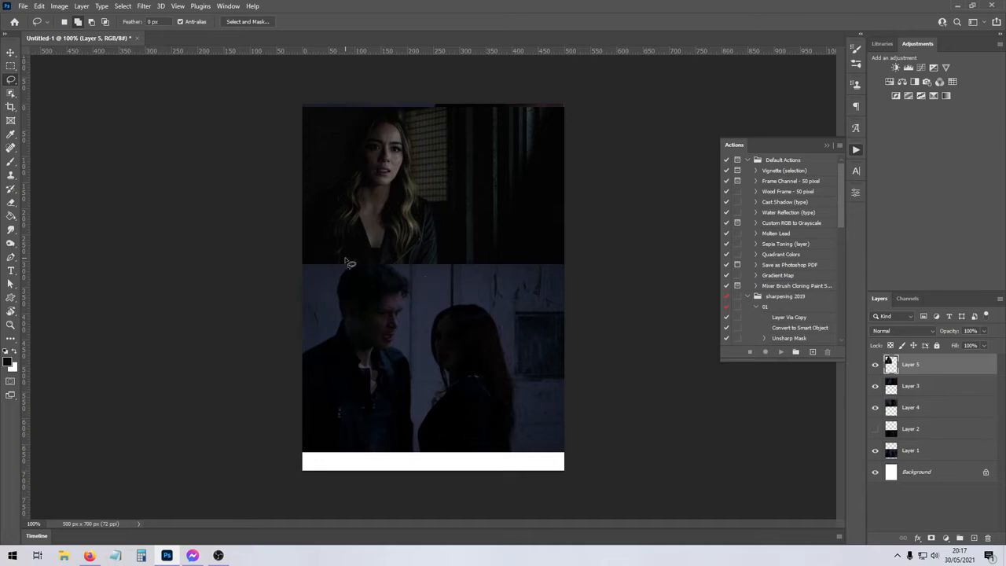
pyautogui.click(877, 387)
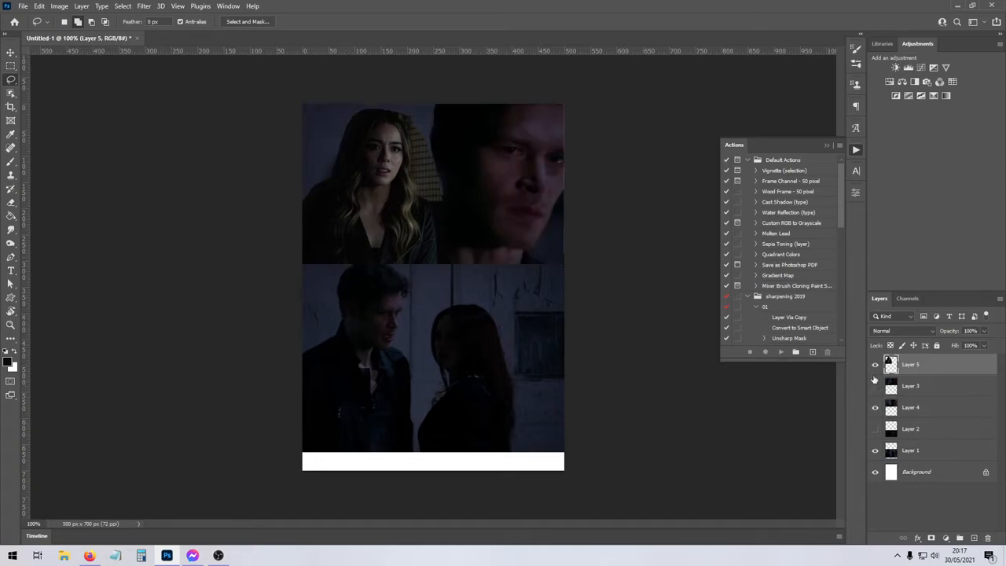
pyautogui.click(874, 366)
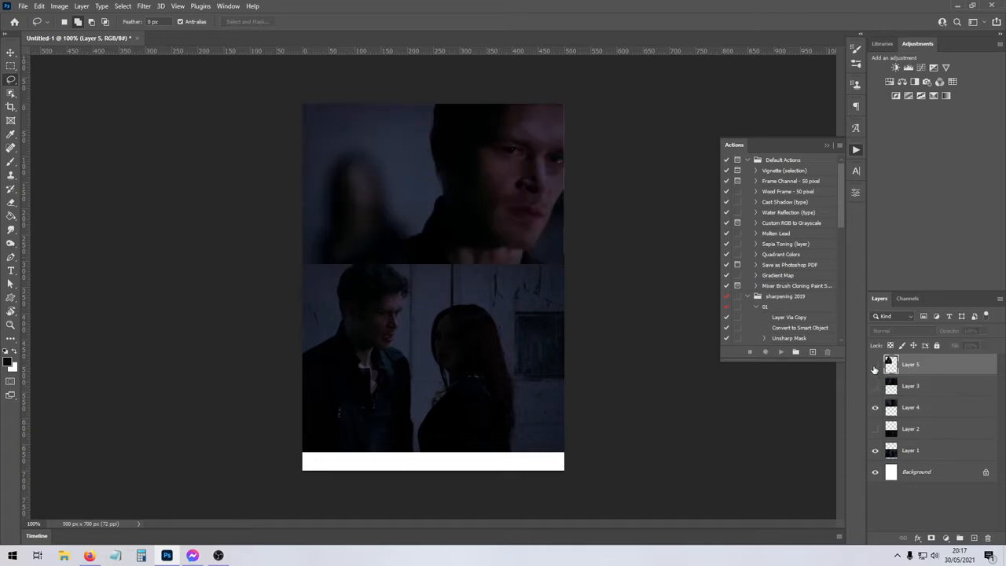
pyautogui.click(875, 367)
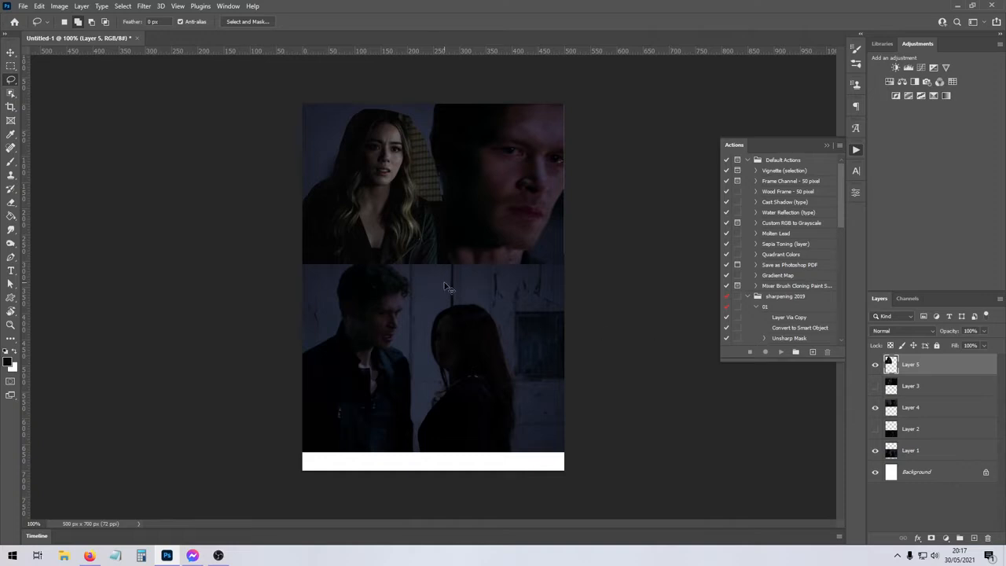
# - Shrink the woman's cutout on Layer 5 slightly, keeping it in the lower-left corner of the man's still
pyautogui.hotkey('ctrl', 't')
pyautogui.moveTo(447, 186); pyautogui.dragTo(403, 203)
pyautogui.press('Return')
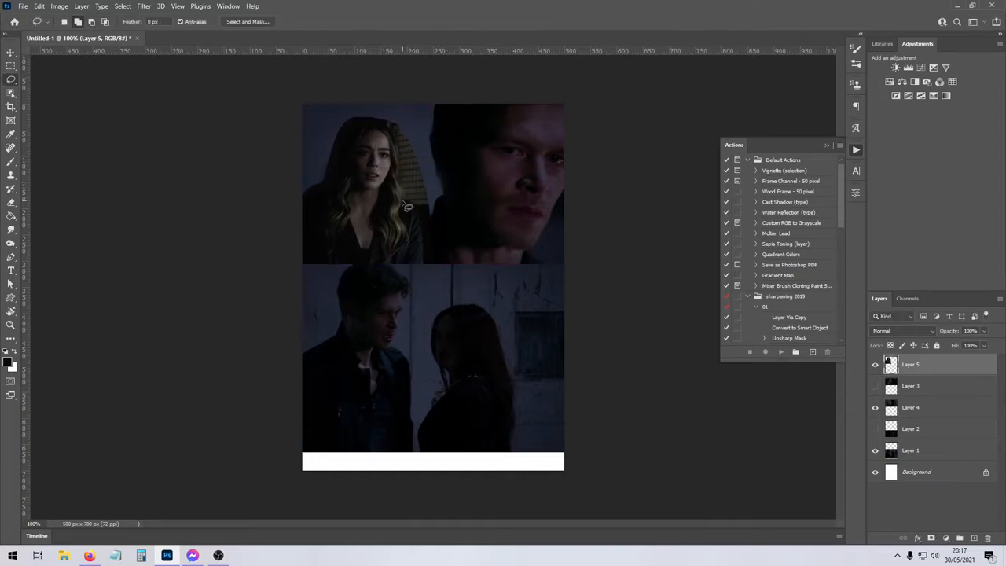
# - Erase the lattice background between the woman and the man on Layer 5 with a 15 px soft round eraser
pyautogui.click(10, 202)
pyautogui.click(76, 23)
pyautogui.click(67, 54)
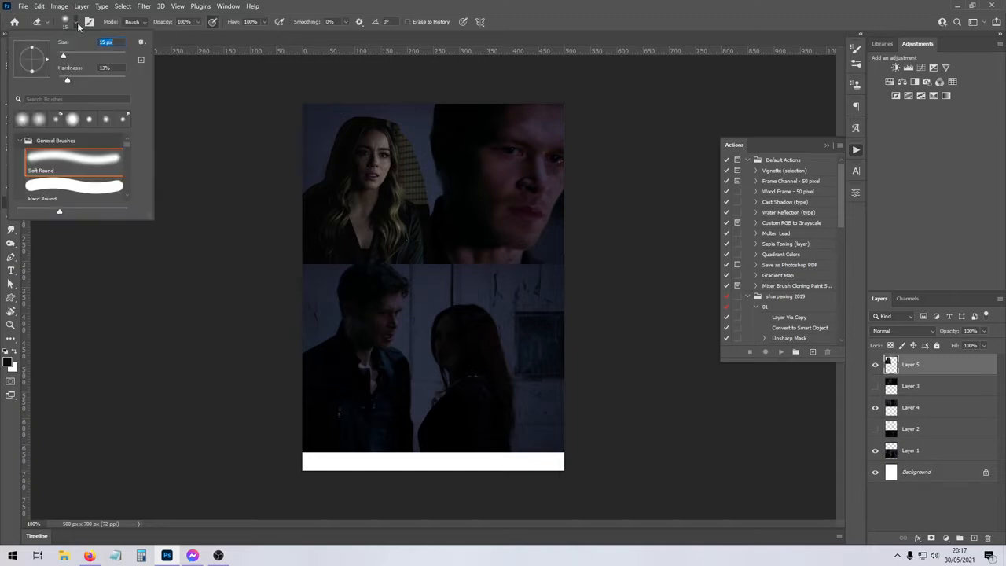
pyautogui.click(78, 27)
pyautogui.hotkey('ctrl', '+')
pyautogui.hotkey('ctrl', '+')
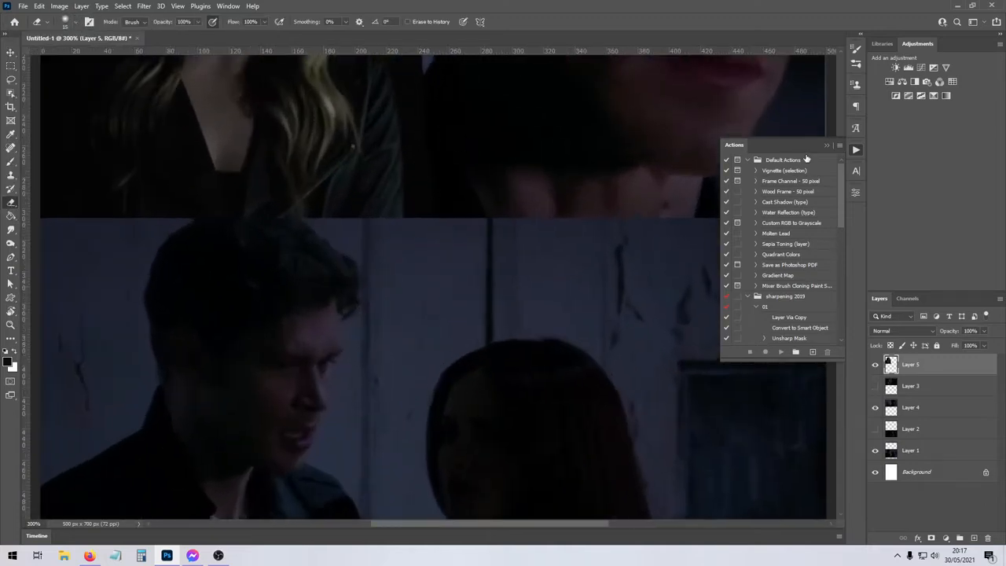
pyautogui.click(828, 144)
pyautogui.moveTo(838, 242); pyautogui.dragTo(831, 190)
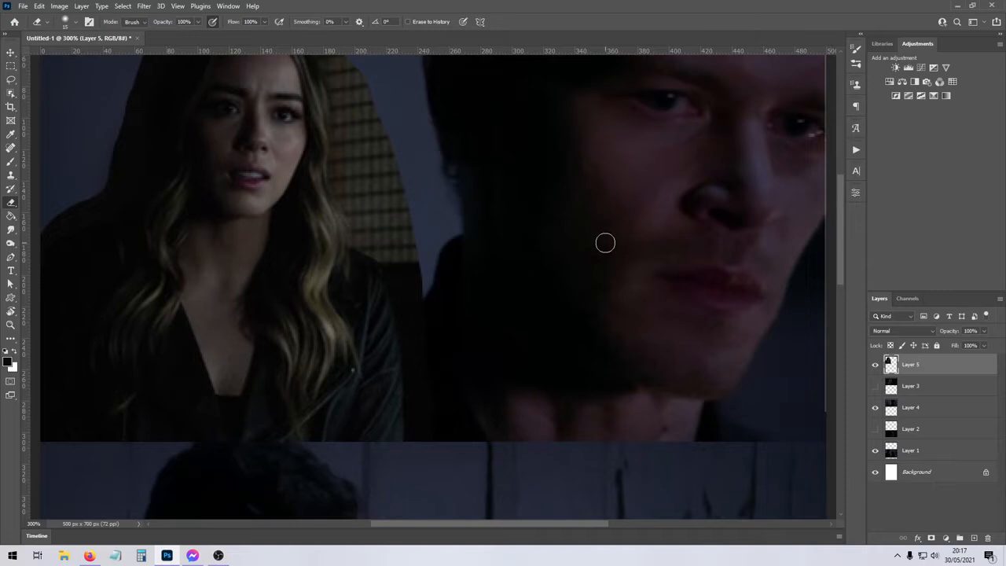
pyautogui.moveTo(330, 77)
pyautogui.mouseDown()
pyautogui.moveTo(339, 194)
pyautogui.moveTo(359, 238)
pyautogui.moveTo(391, 258)
pyautogui.moveTo(414, 335)
pyautogui.moveTo(368, 237)
pyautogui.moveTo(354, 233)
pyautogui.moveTo(397, 284)
pyautogui.moveTo(417, 335)
pyautogui.mouseUp()
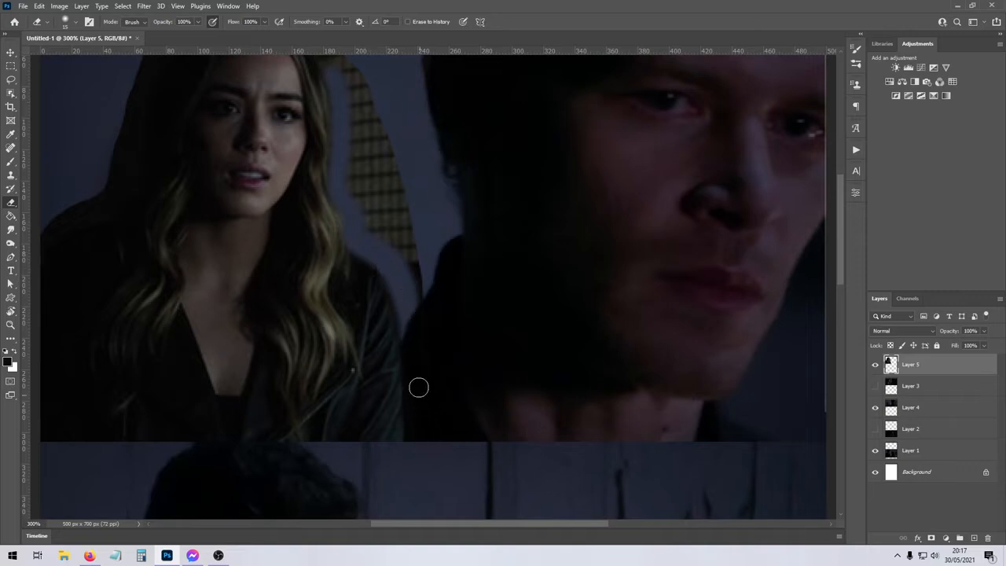
pyautogui.moveTo(418, 255)
pyautogui.mouseDown()
pyautogui.moveTo(409, 288)
pyautogui.moveTo(379, 205)
pyautogui.moveTo(361, 215)
pyautogui.moveTo(366, 109)
pyautogui.moveTo(356, 90)
pyautogui.moveTo(367, 72)
pyautogui.moveTo(405, 175)
pyautogui.moveTo(413, 257)
pyautogui.moveTo(353, 180)
pyautogui.moveTo(400, 238)
pyautogui.mouseUp()
# - Erase the woman's jacket where it overlaps the man's shoulder, with Layer 5 at 47% opacity, and restore the layer to 100%
pyautogui.click(876, 365)
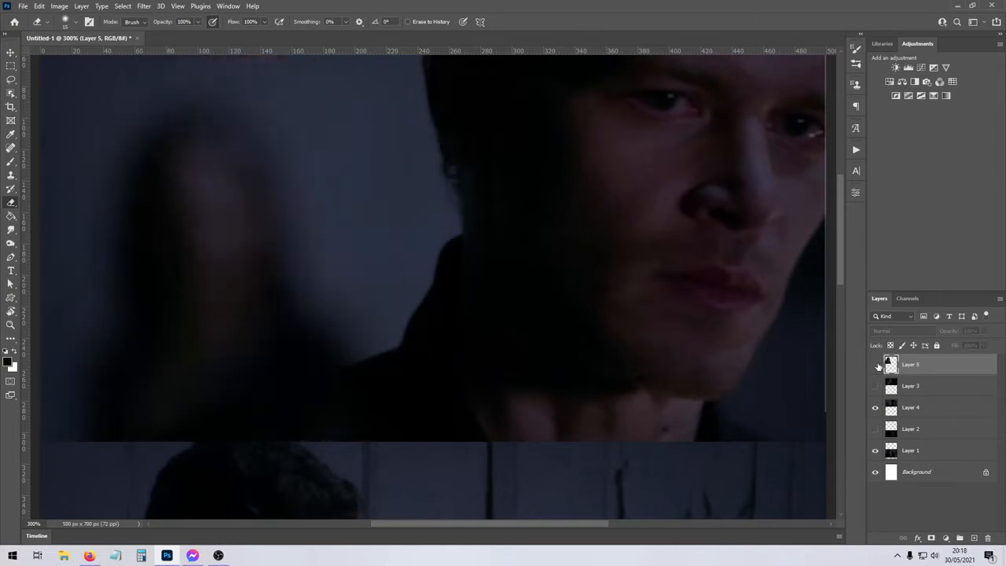
pyautogui.click(876, 364)
pyautogui.moveTo(963, 343); pyautogui.dragTo(959, 342)
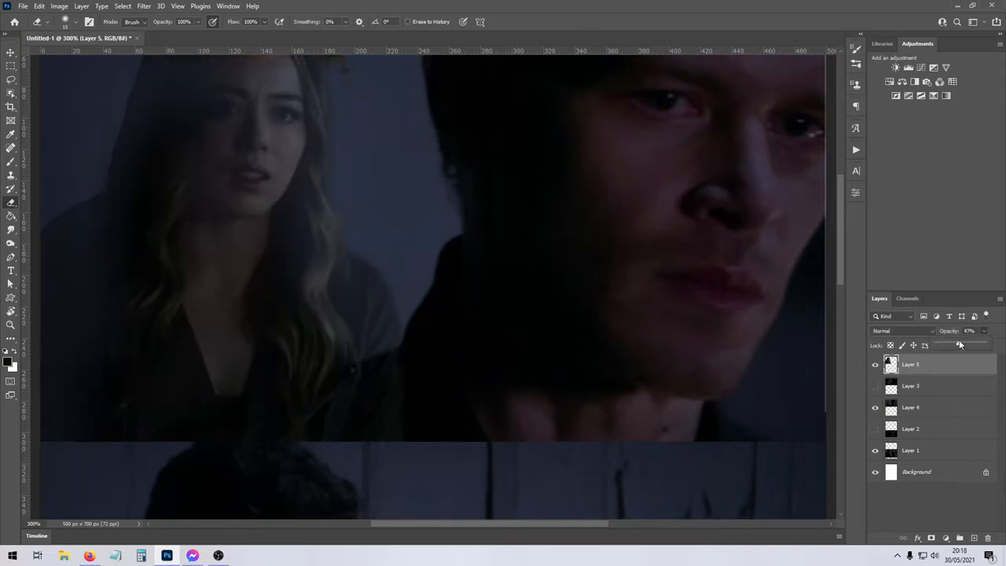
pyautogui.moveTo(389, 362)
pyautogui.mouseDown()
pyautogui.moveTo(339, 384)
pyautogui.moveTo(310, 424)
pyautogui.moveTo(414, 424)
pyautogui.moveTo(323, 424)
pyautogui.moveTo(379, 421)
pyautogui.moveTo(358, 431)
pyautogui.moveTo(348, 384)
pyautogui.moveTo(300, 431)
pyautogui.mouseUp()
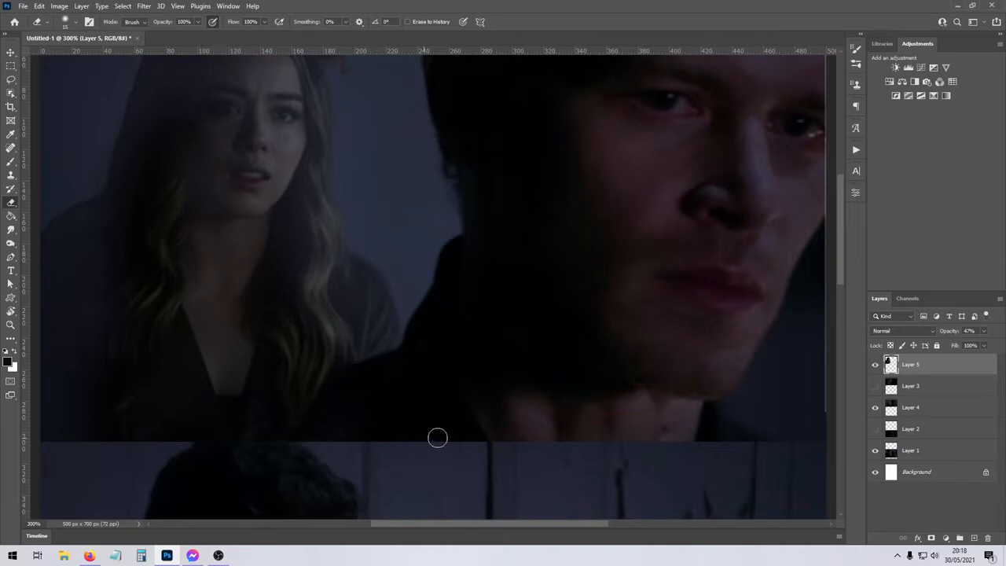
pyautogui.moveTo(990, 332); pyautogui.dragTo(998, 344)
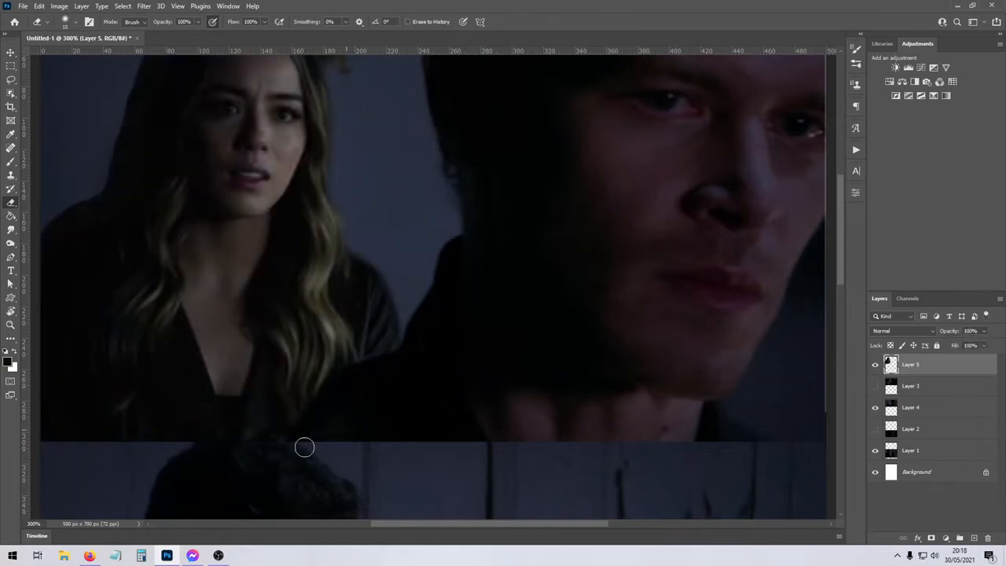
# - Erase the leftover background around the woman's head and the outer edge of her hair, using a smaller eraser for the finer edges
pyautogui.scroll(3, 840, 290)
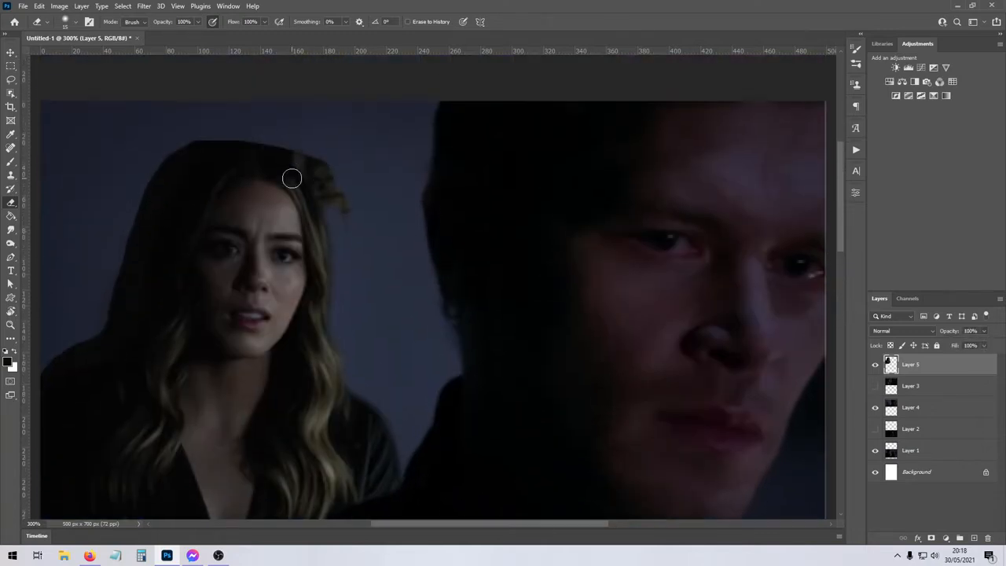
pyautogui.moveTo(173, 172)
pyautogui.mouseDown()
pyautogui.moveTo(266, 145)
pyautogui.moveTo(313, 169)
pyautogui.moveTo(338, 226)
pyautogui.moveTo(308, 150)
pyautogui.moveTo(350, 203)
pyautogui.moveTo(297, 151)
pyautogui.moveTo(217, 136)
pyautogui.moveTo(143, 182)
pyautogui.moveTo(157, 179)
pyautogui.moveTo(179, 141)
pyautogui.moveTo(136, 224)
pyautogui.moveTo(121, 319)
pyautogui.moveTo(105, 342)
pyautogui.moveTo(123, 246)
pyautogui.moveTo(162, 189)
pyautogui.mouseUp()
pyautogui.click(69, 25)
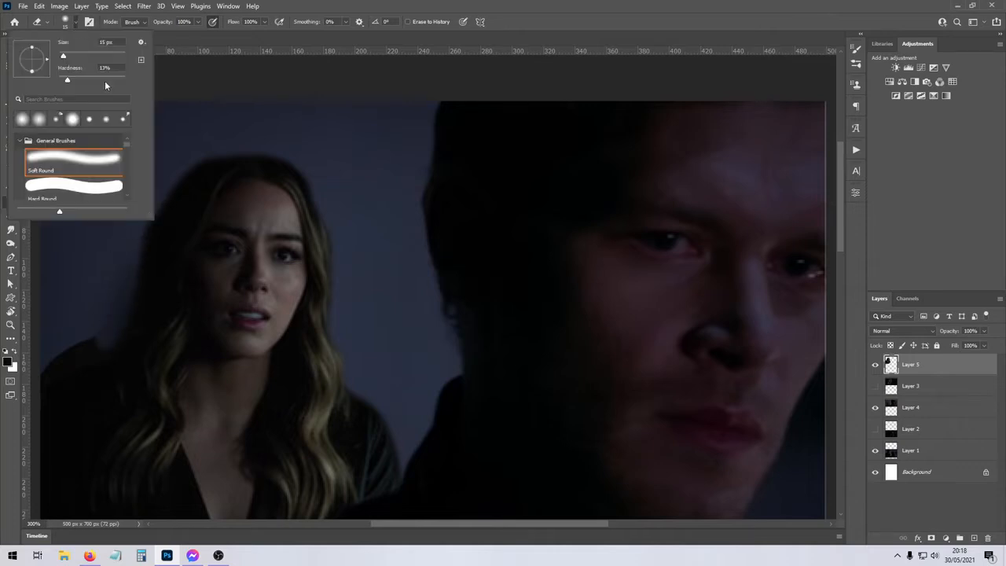
pyautogui.moveTo(63, 55); pyautogui.dragTo(61, 56)
pyautogui.click(75, 24)
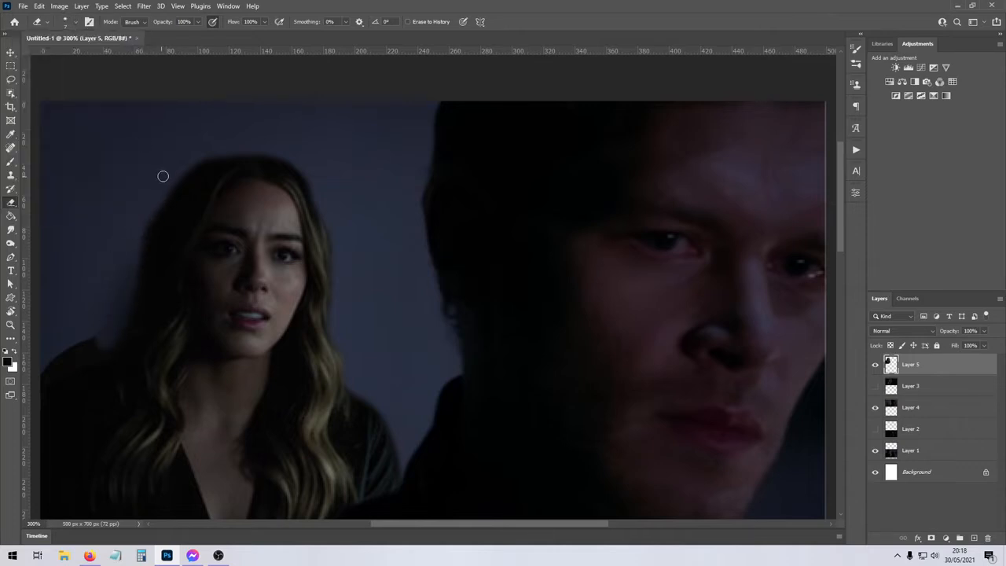
pyautogui.moveTo(203, 151)
pyautogui.mouseDown()
pyautogui.moveTo(144, 234)
pyautogui.moveTo(124, 315)
pyautogui.moveTo(76, 363)
pyautogui.moveTo(82, 340)
pyautogui.mouseUp()
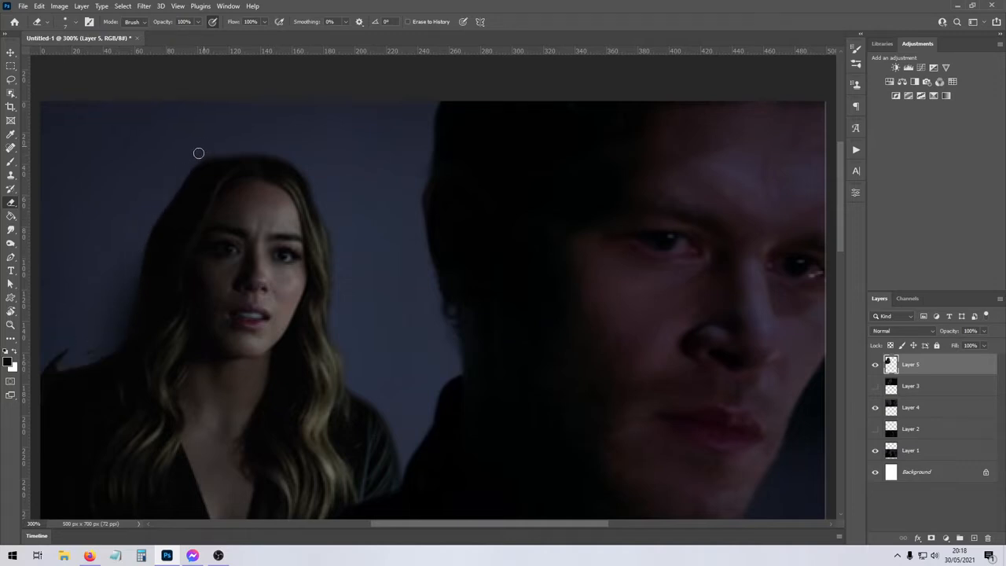
pyautogui.moveTo(199, 152); pyautogui.dragTo(135, 275)
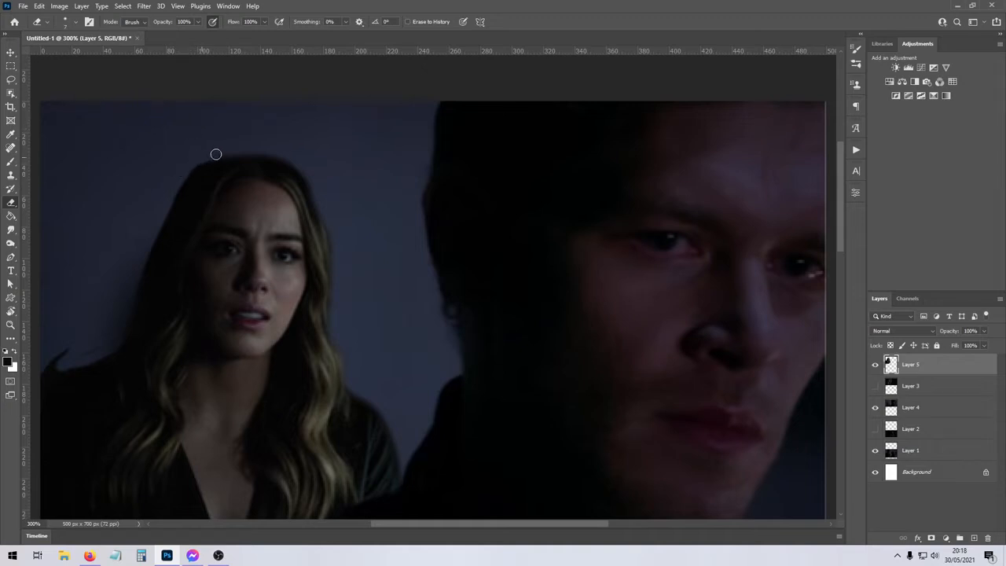
pyautogui.moveTo(211, 152); pyautogui.dragTo(184, 182)
# - Erase the dark remnants above the woman's shoulder beside the canvas's left edge on Layer 5
pyautogui.hotkey('ctrl', '-')
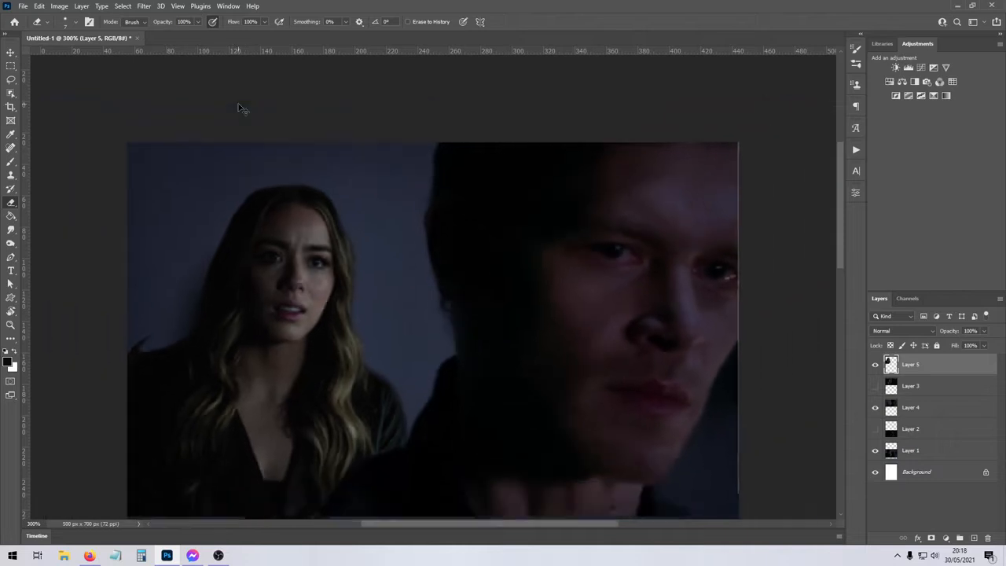
pyautogui.hotkey('ctrl', '+')
pyautogui.hotkey('ctrl', '+')
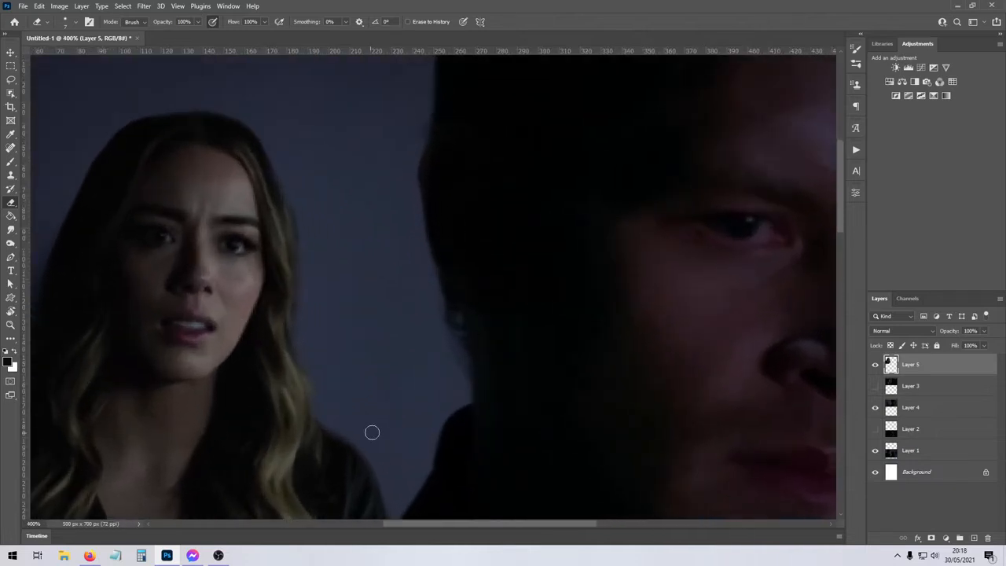
pyautogui.moveTo(439, 524); pyautogui.dragTo(359, 519)
pyautogui.moveTo(271, 391)
pyautogui.mouseDown()
pyautogui.moveTo(228, 371)
pyautogui.moveTo(185, 432)
pyautogui.moveTo(232, 393)
pyautogui.moveTo(185, 451)
pyautogui.mouseUp()
pyautogui.moveTo(228, 398); pyautogui.dragTo(289, 351)
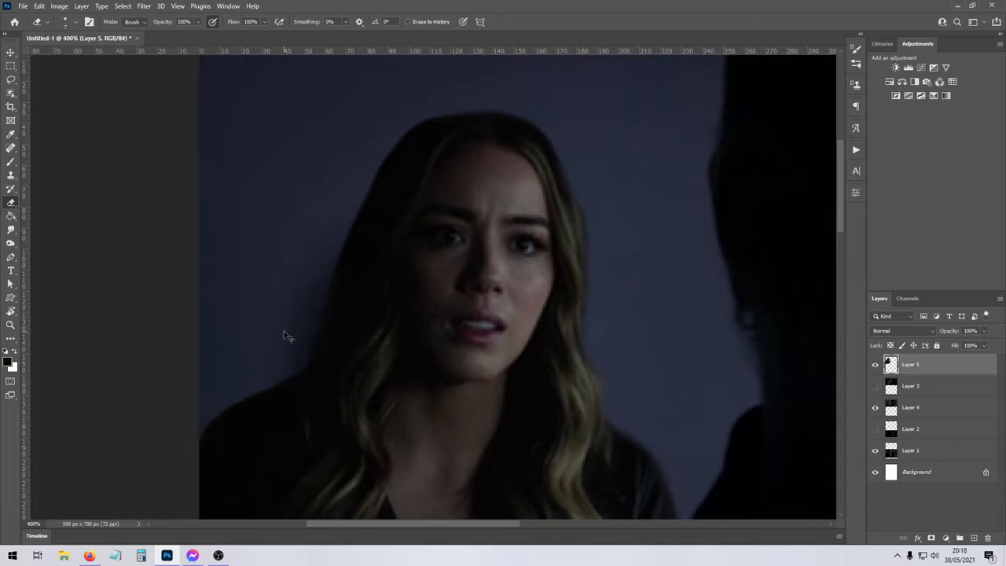
pyautogui.scroll(-2, 285, 336)
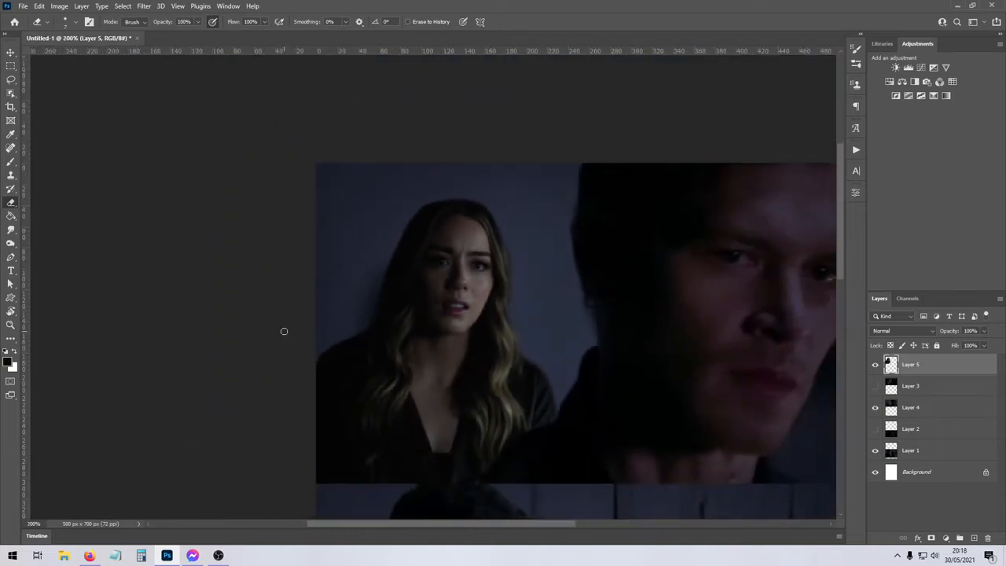
# - Add a new layer above Layer 4 and paint a soft black shadow behind the cut-out woman with the Brush
pyautogui.scroll(-1, 285, 334)
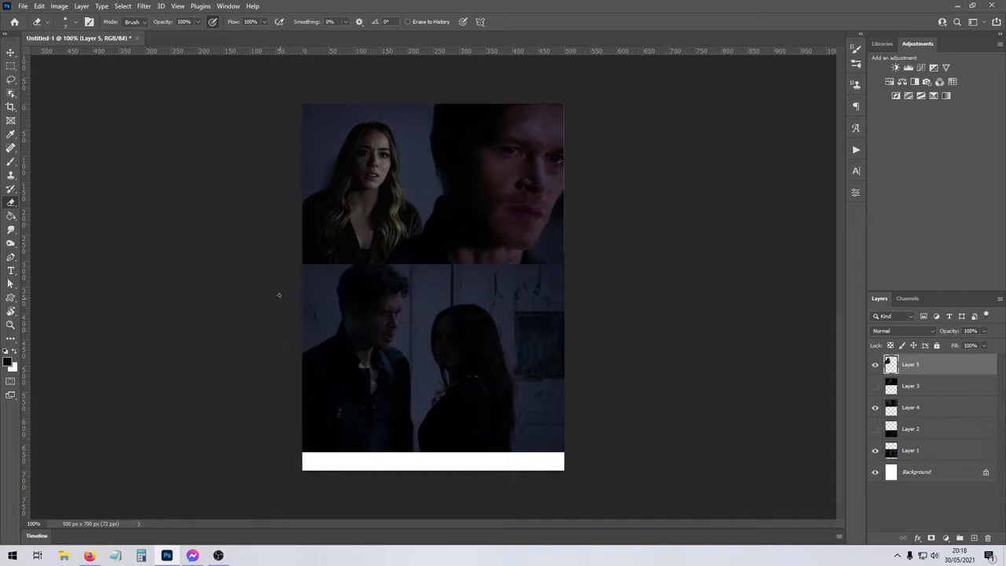
pyautogui.click(11, 161)
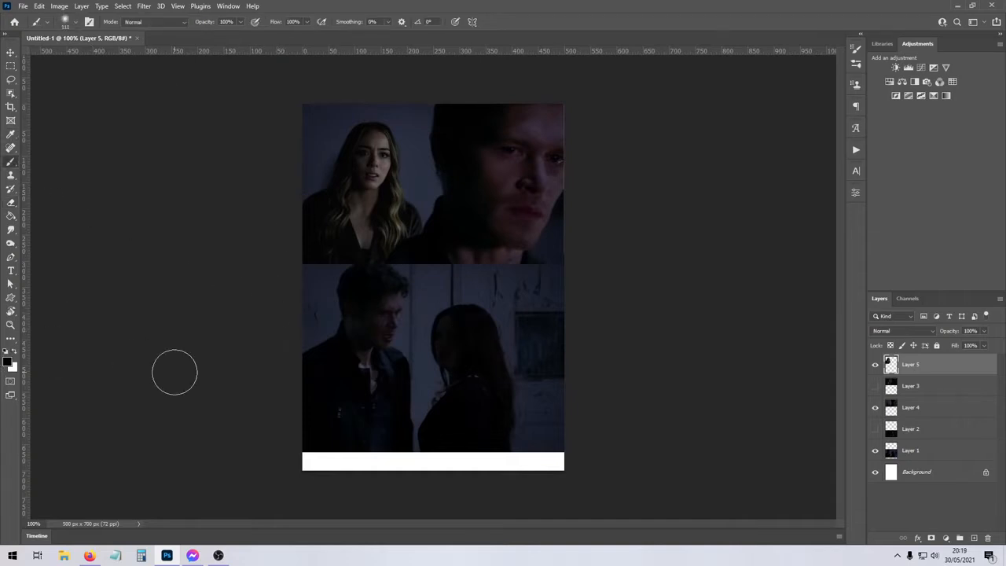
pyautogui.click(914, 407)
pyautogui.click(975, 538)
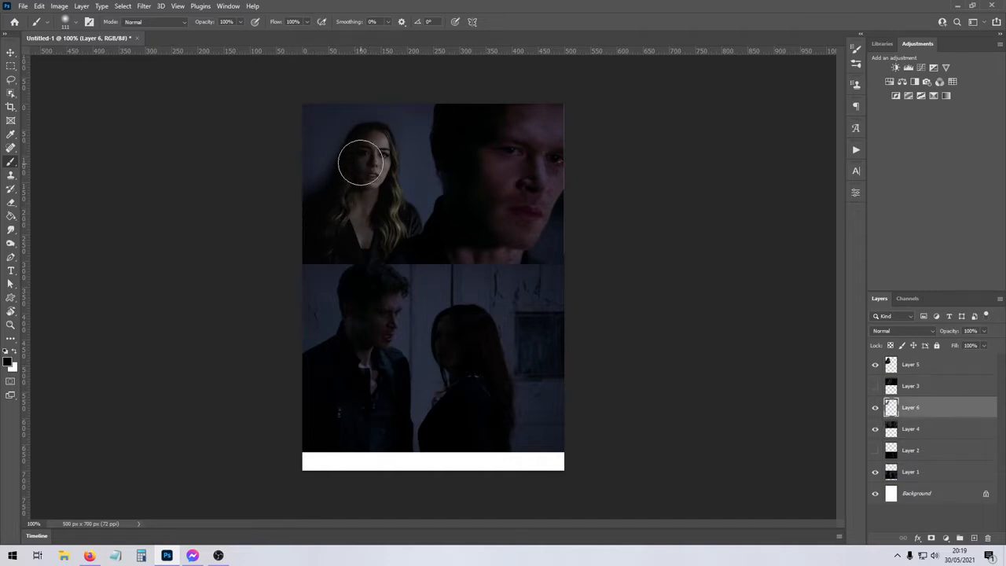
pyautogui.moveTo(381, 205)
pyautogui.mouseDown()
pyautogui.moveTo(402, 232)
pyautogui.moveTo(376, 171)
pyautogui.mouseUp()
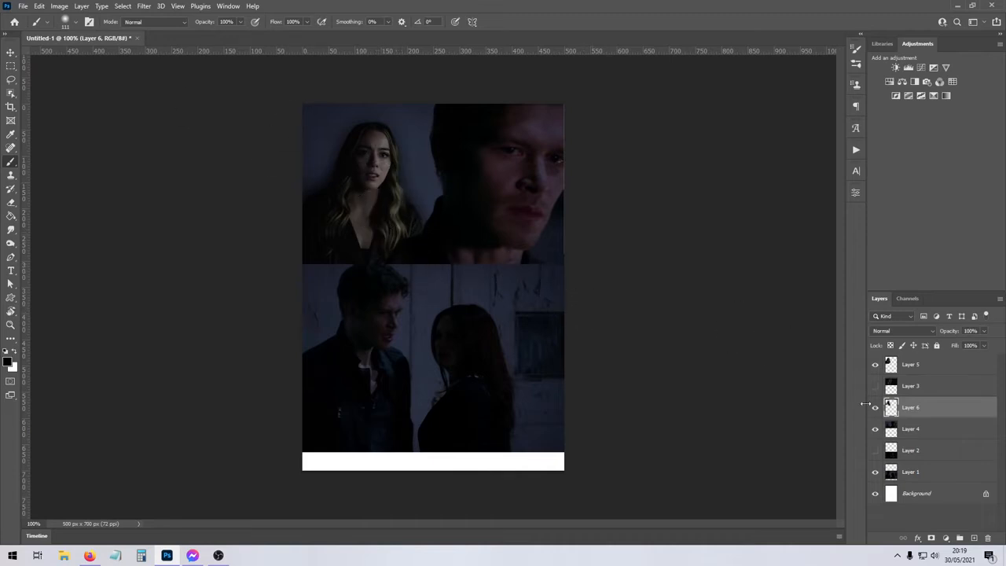
# - Free-transform Layer 4 so the man's still reaches the canvas's right edge
pyautogui.click(908, 386)
pyautogui.click(918, 429)
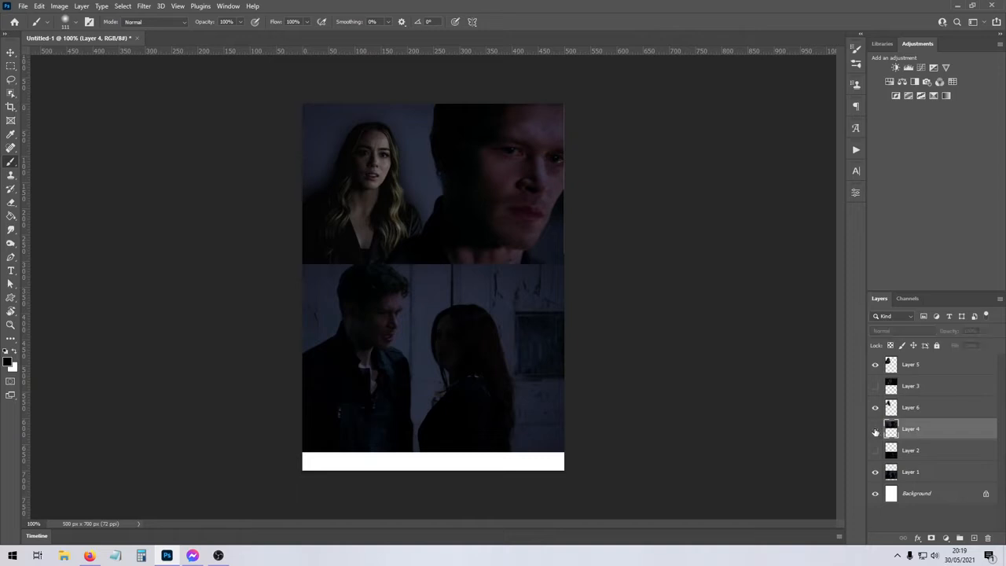
pyautogui.hotkey('ctrl', 't')
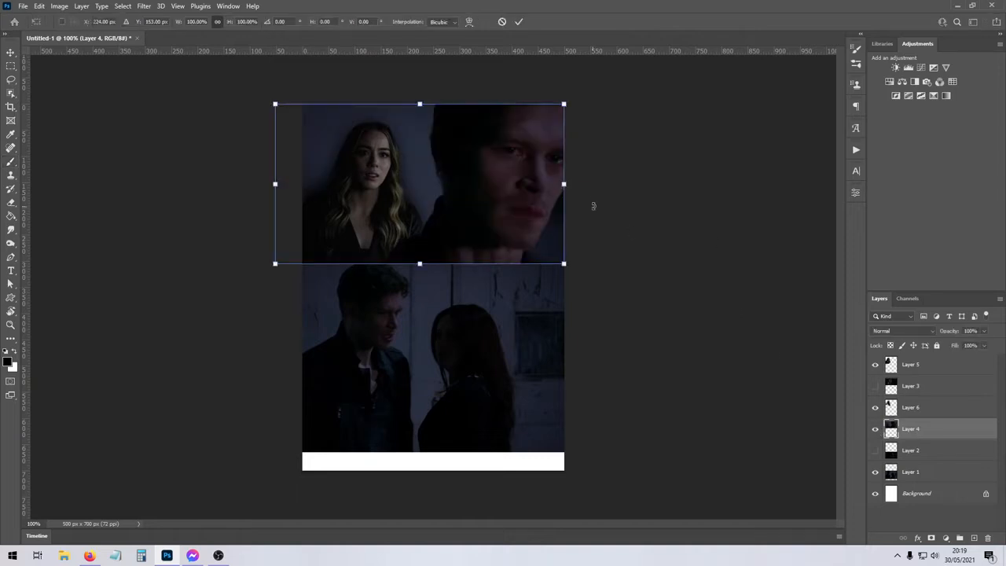
pyautogui.press('Return')
pyautogui.press('b')
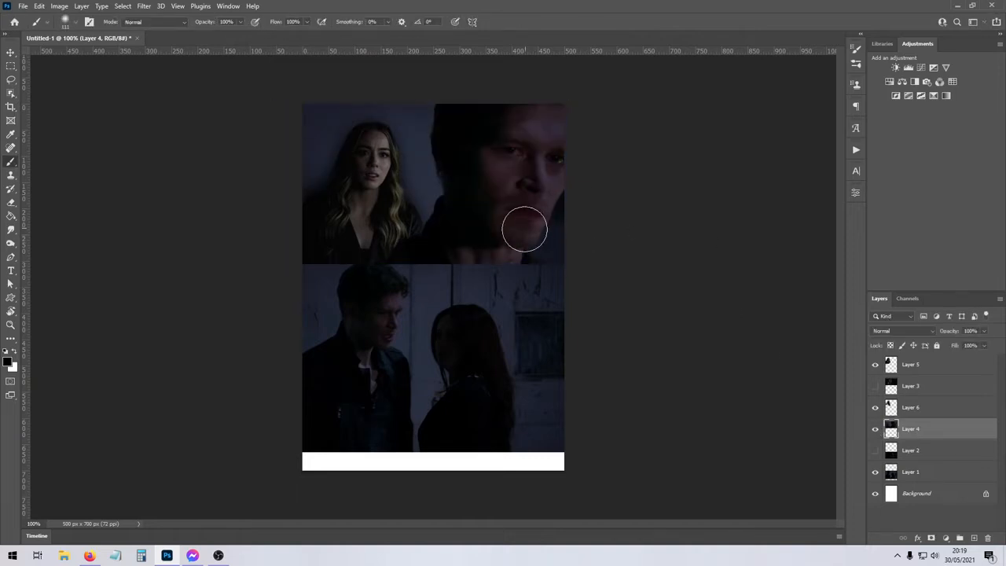
# - Warm the cut-out woman on Layer 5 with Color Balance, setting midtones red to +28 and adjusting the yellow-blue balance
pyautogui.click(912, 365)
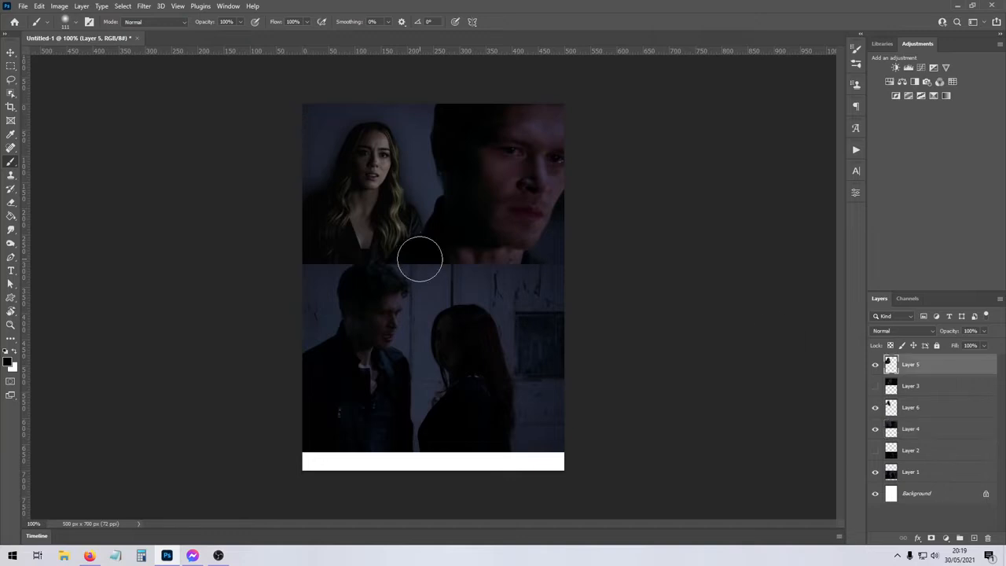
pyautogui.click(61, 7)
pyautogui.moveTo(77, 34)
pyautogui.click(187, 101)
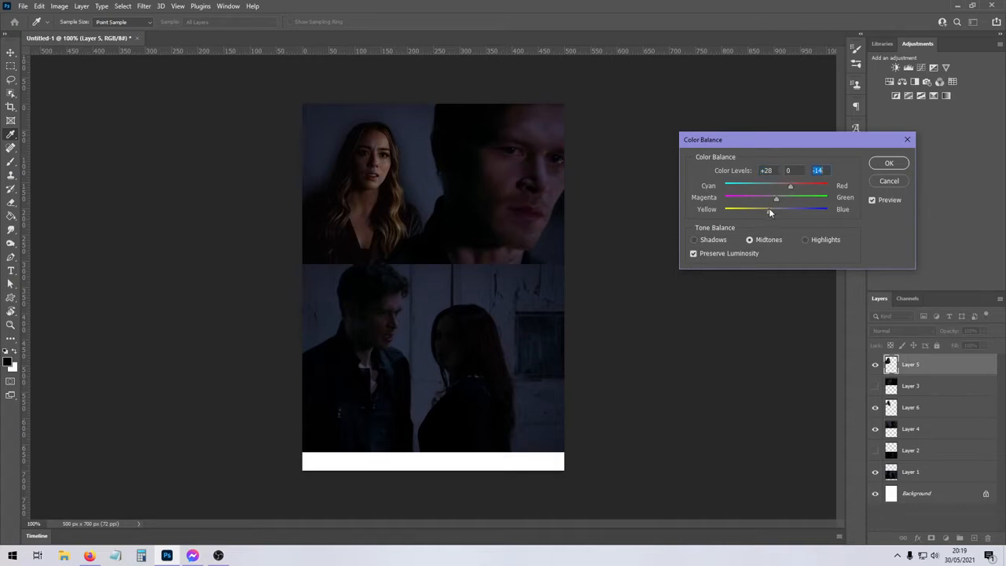
pyautogui.moveTo(769, 209); pyautogui.dragTo(772, 209)
pyautogui.click(779, 209)
pyautogui.click(889, 164)
pyautogui.press('b')
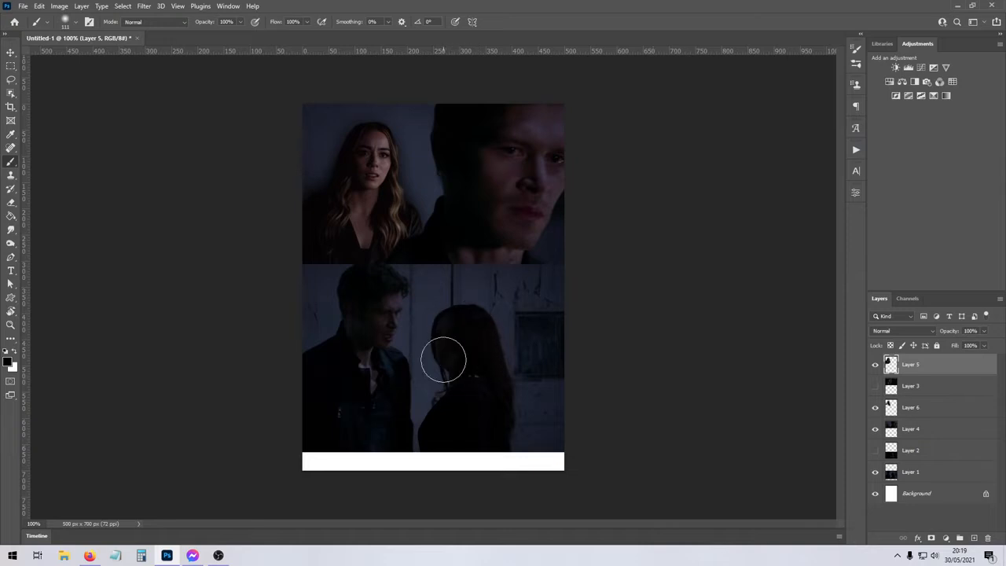
# - Switch to Firefox and return from the open Brand New Day still to page 2 of its HD Screen Captures gallery
pyautogui.click(89, 556)
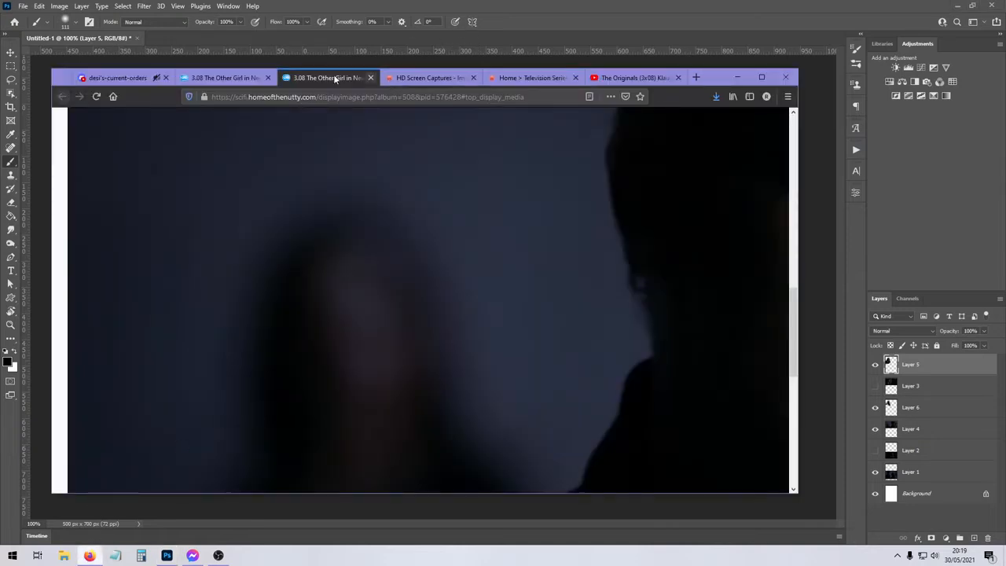
pyautogui.click(457, 81)
pyautogui.click(503, 77)
pyautogui.click(449, 78)
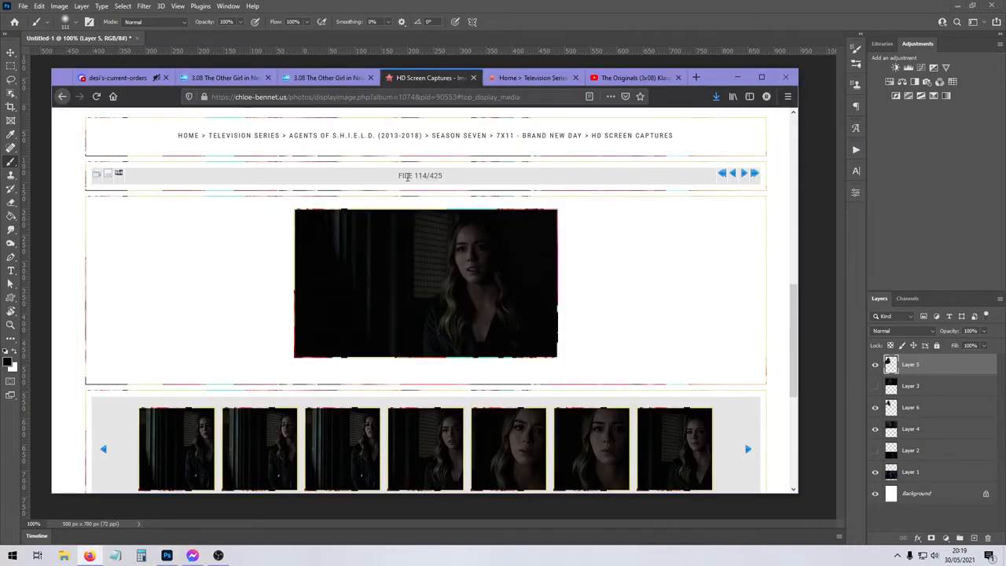
pyautogui.click(412, 167)
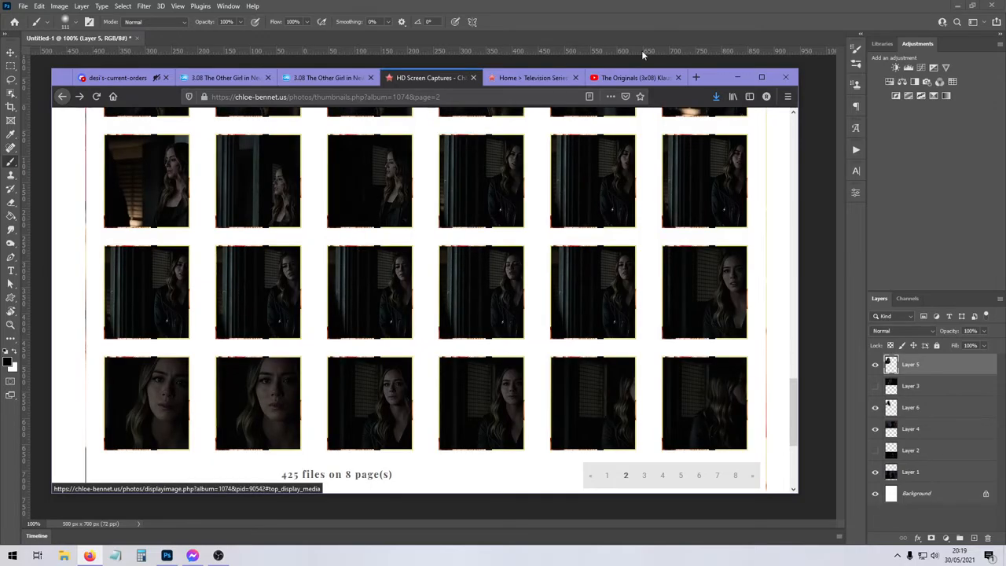
pyautogui.moveTo(716, 82)
pyautogui.mouseDown()
pyautogui.moveTo(716, 525)
pyautogui.moveTo(718, 85)
pyautogui.mouseUp()
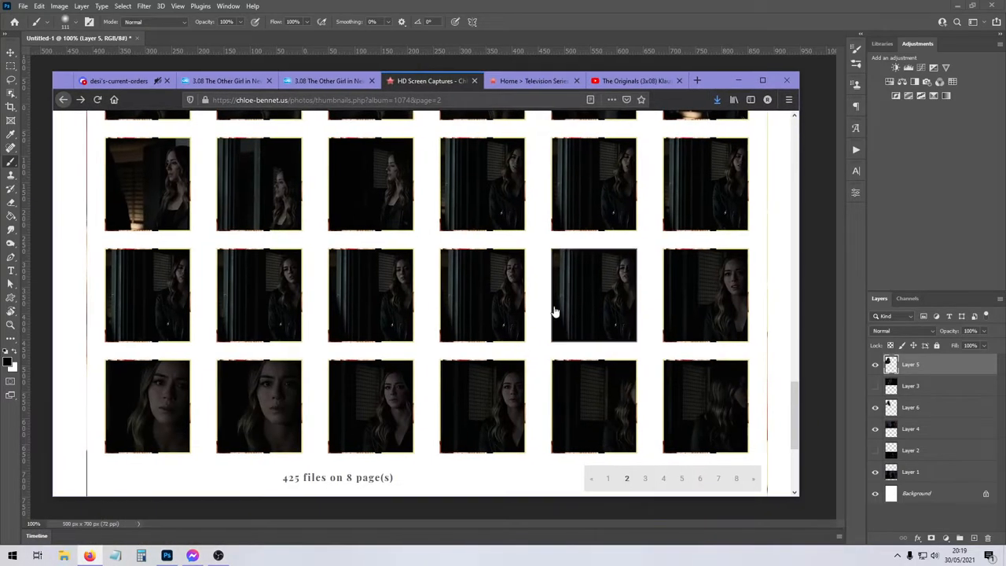
# - Look through pages 2 and 1 of the HD Screen Captures gallery for another usable still of the woman
pyautogui.scroll(1, 512, 300)
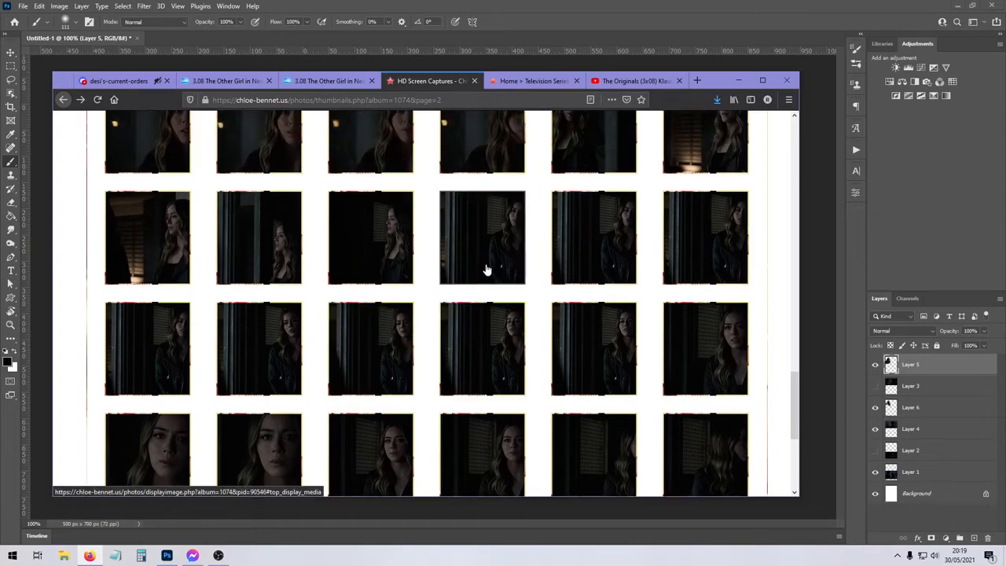
pyautogui.scroll(10, 488, 295)
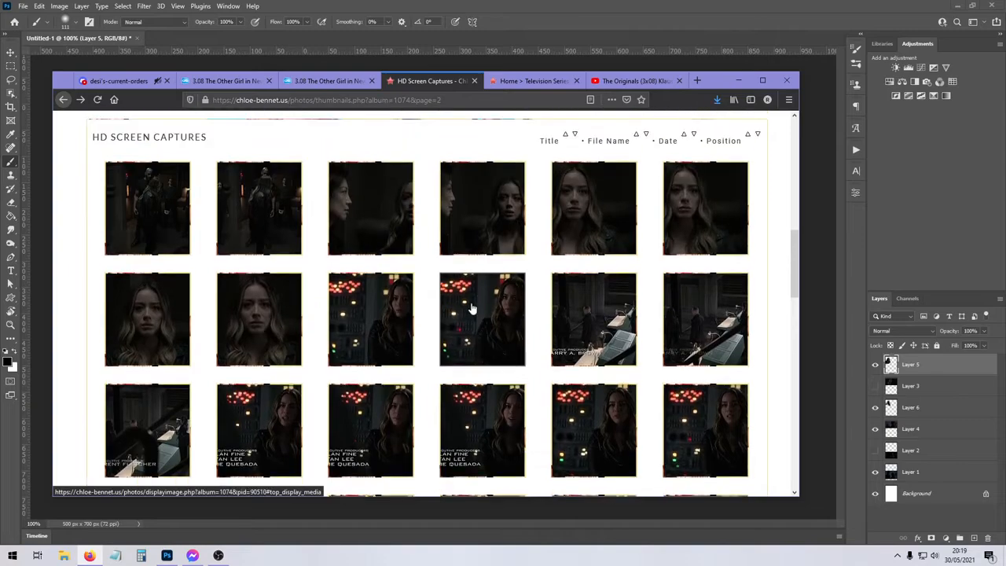
pyautogui.scroll(1, 534, 235)
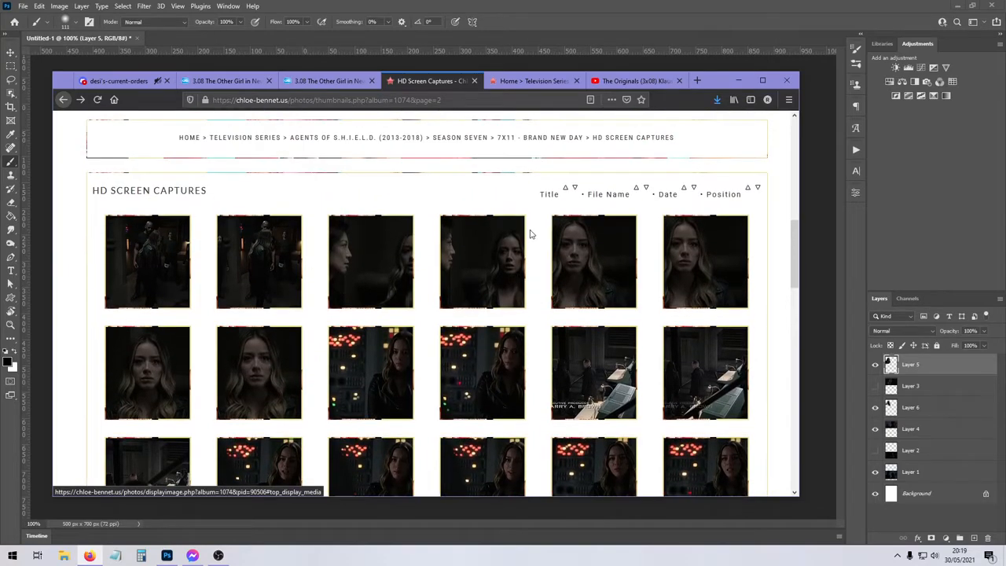
pyautogui.hotkey('alt', 'Left')
pyautogui.scroll(2, 519, 269)
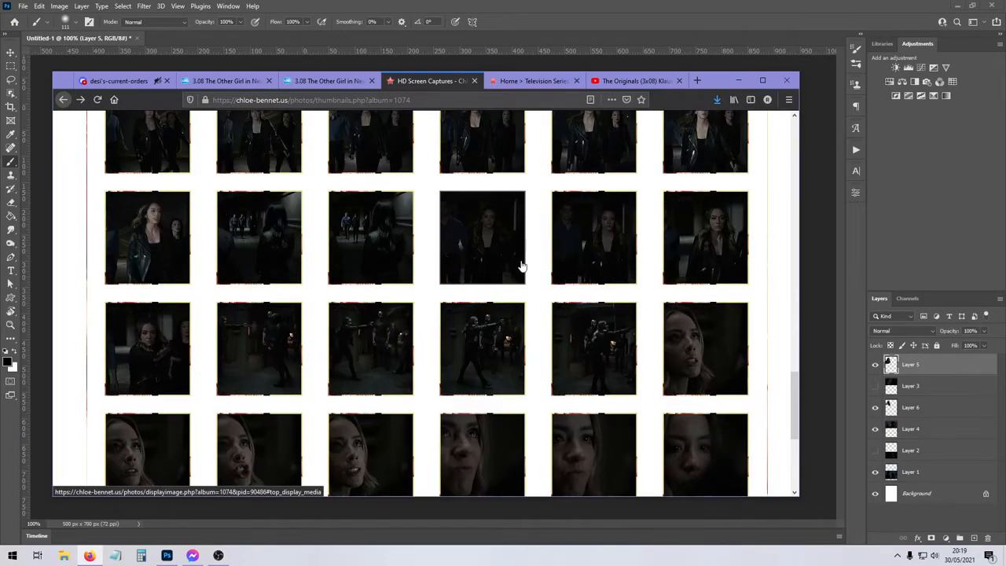
pyautogui.scroll(5, 521, 266)
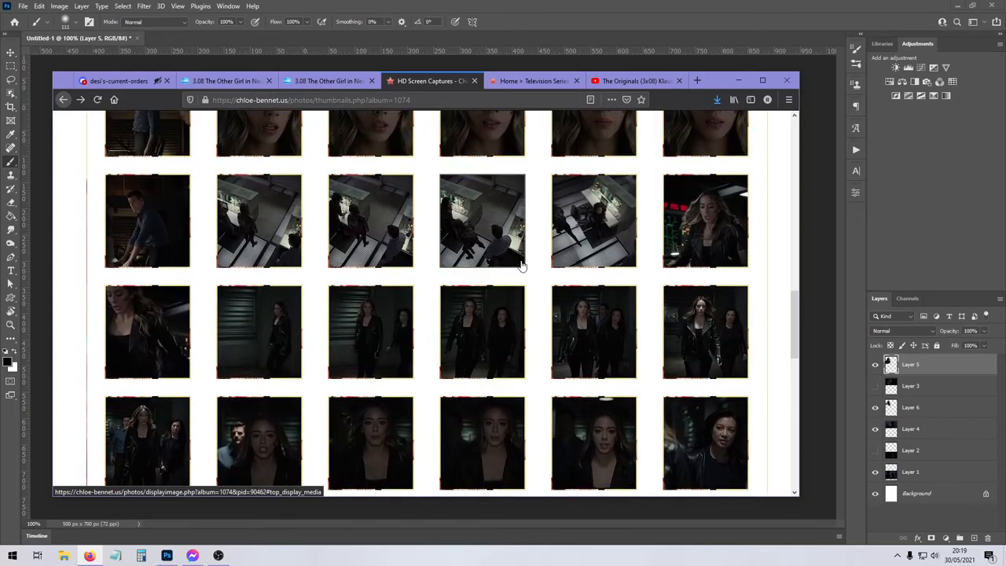
pyautogui.scroll(3, 521, 266)
pyautogui.scroll(2, 523, 264)
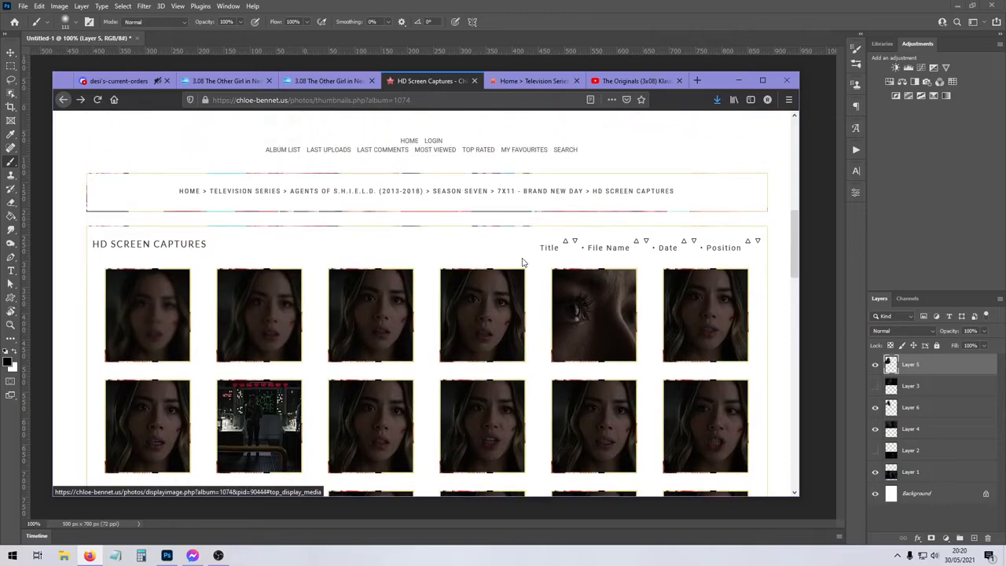
# - Go to gallery page 3 and open the dark still of the long-haired woman facing forward in a new tab
pyautogui.scroll(-15, 543, 283)
pyautogui.scroll(-3, 561, 301)
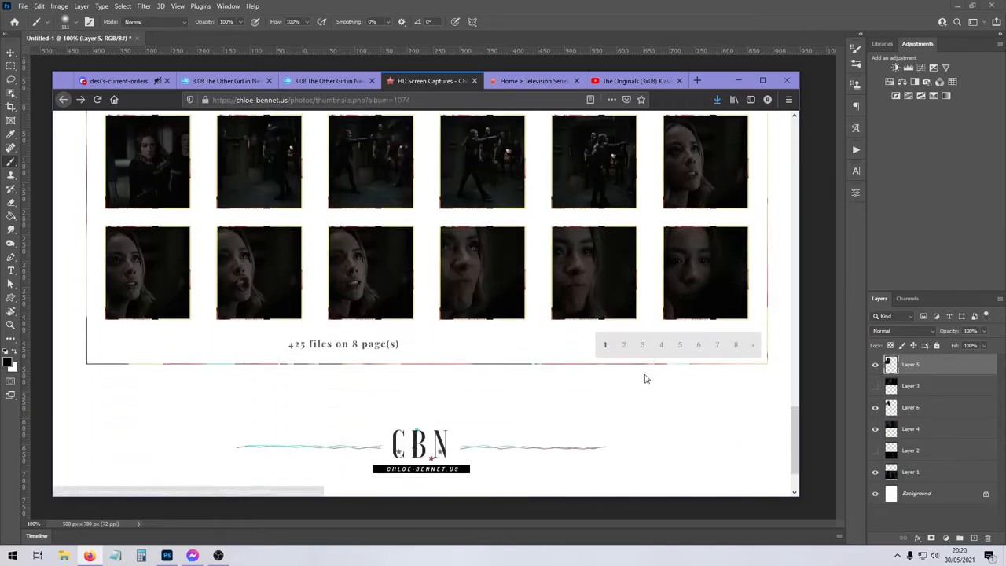
pyautogui.click(642, 319)
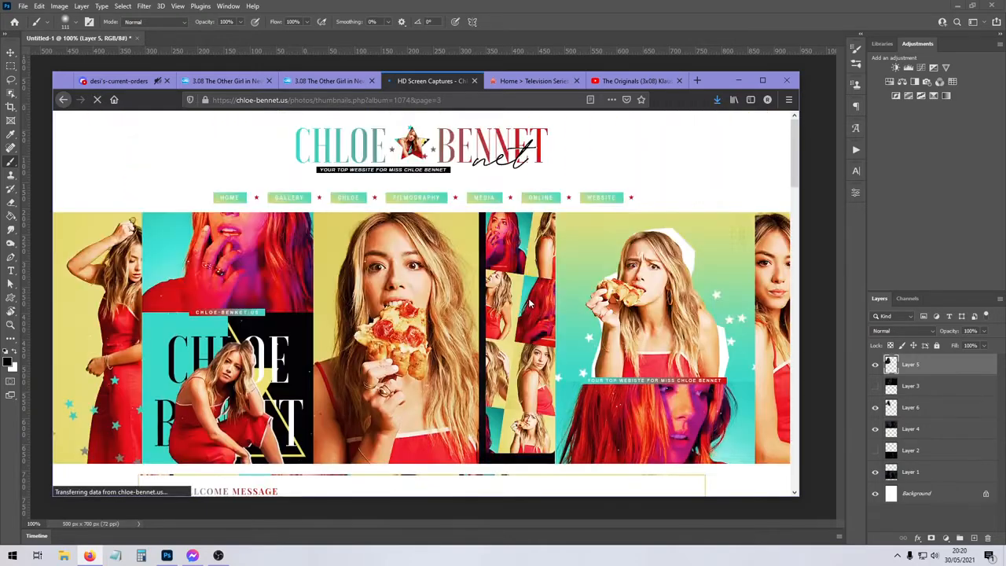
pyautogui.scroll(-8, 529, 303)
pyautogui.scroll(-2, 528, 302)
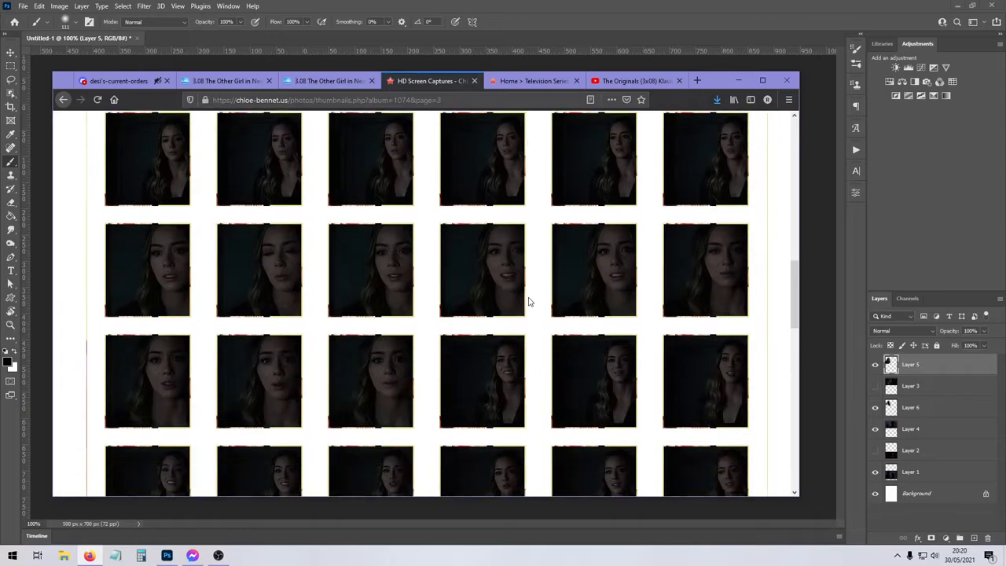
pyautogui.scroll(-5, 528, 302)
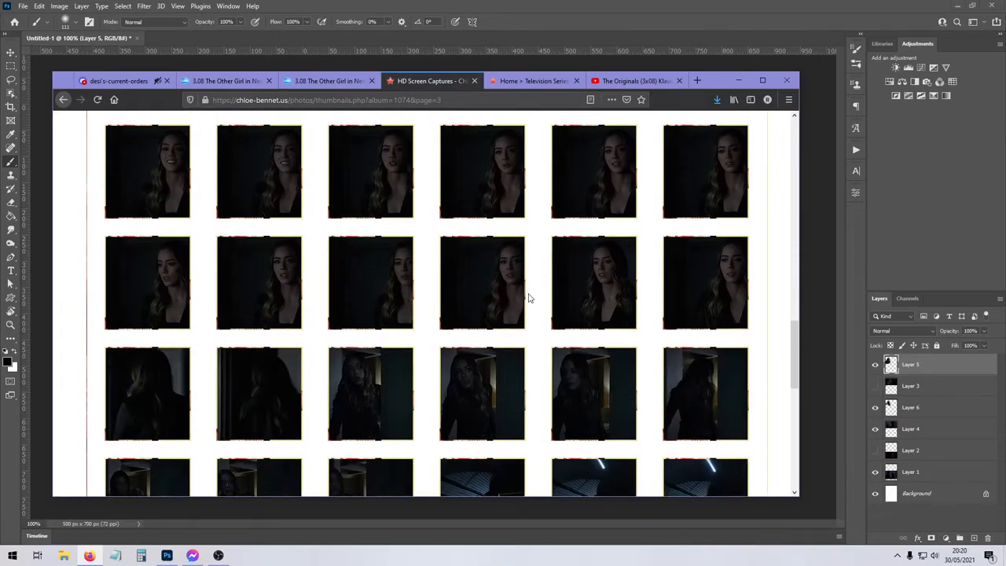
pyautogui.scroll(-1, 528, 298)
pyautogui.moveTo(716, 80)
pyautogui.mouseDown()
pyautogui.moveTo(708, 512)
pyautogui.moveTo(708, 77)
pyautogui.mouseUp()
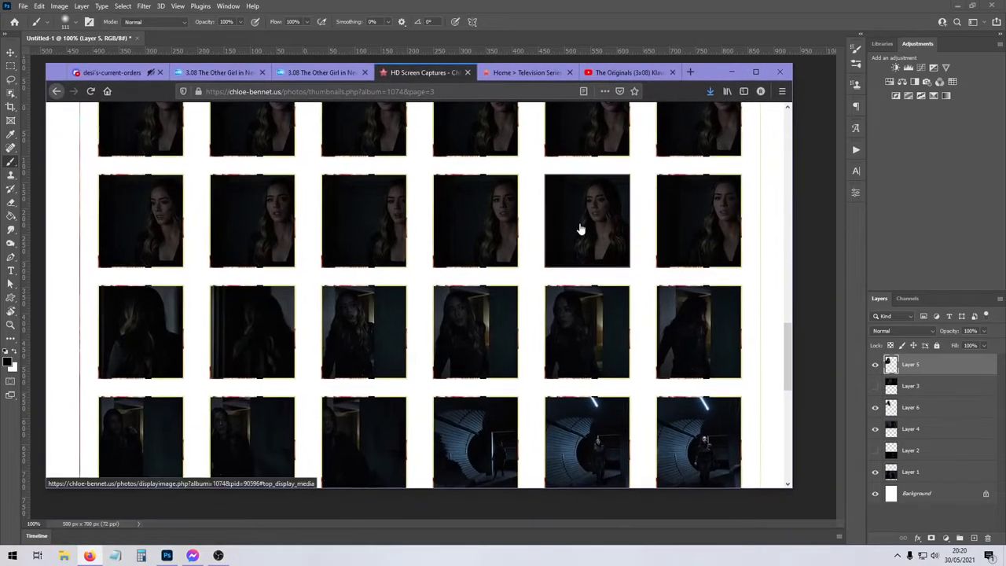
pyautogui.rightClick(580, 229)
pyautogui.click(599, 231)
# - On gallery page 4, open the first tunnel still and the still of the woman at the far right of a dark blue wall in new tabs
pyautogui.scroll(-3, 603, 271)
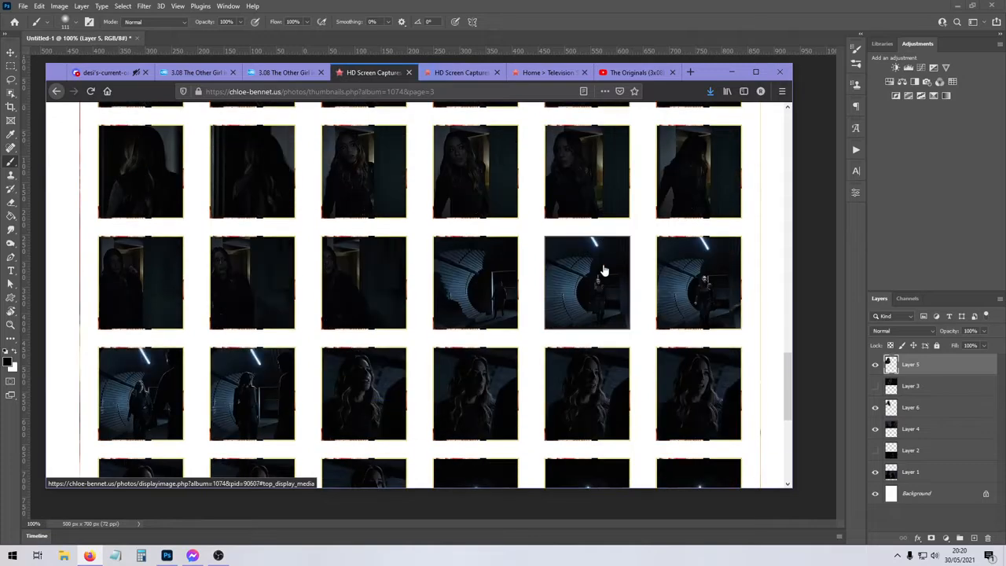
pyautogui.scroll(-2, 604, 269)
pyautogui.click(657, 363)
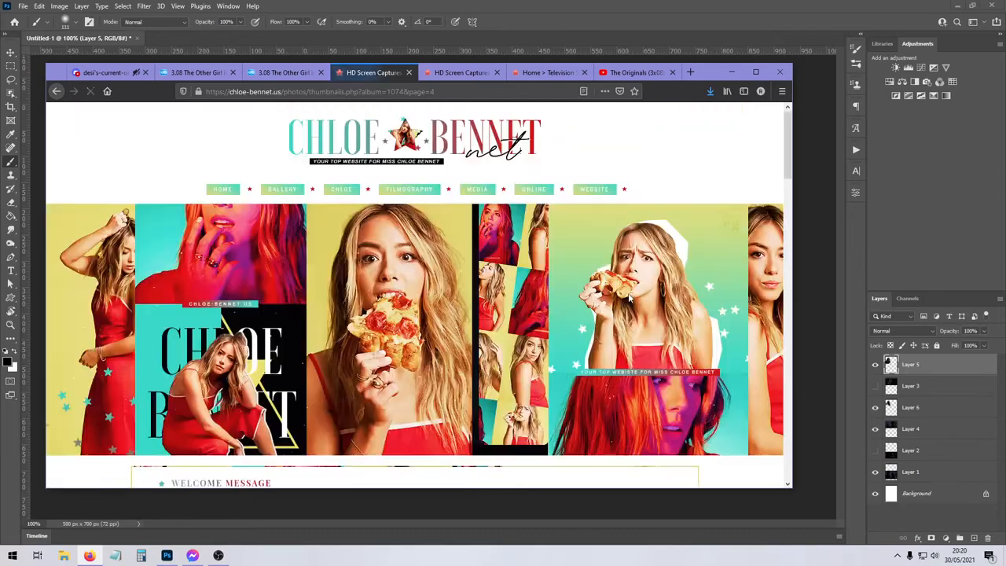
pyautogui.scroll(-10, 631, 299)
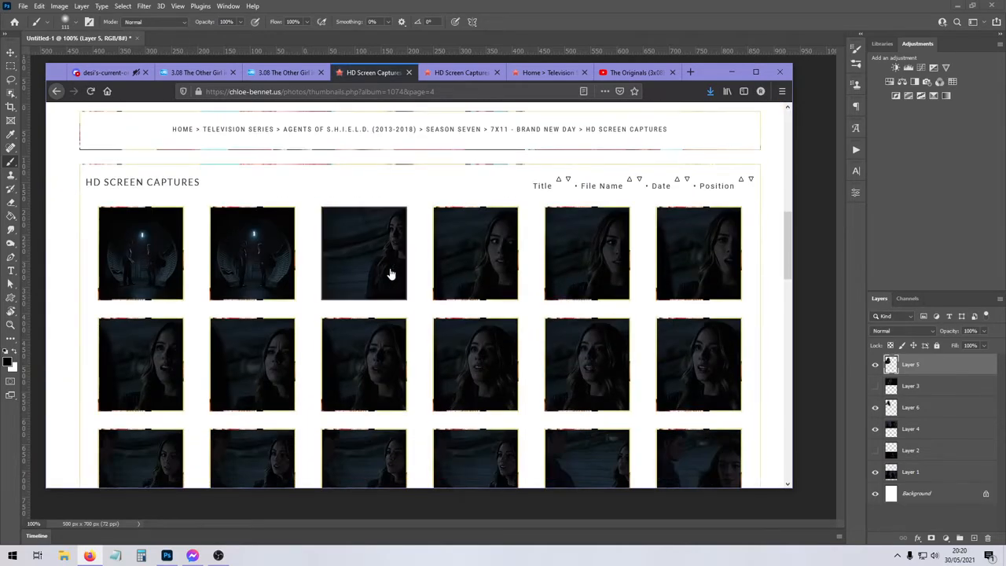
pyautogui.middleClick(153, 249)
pyautogui.scroll(-3, 461, 330)
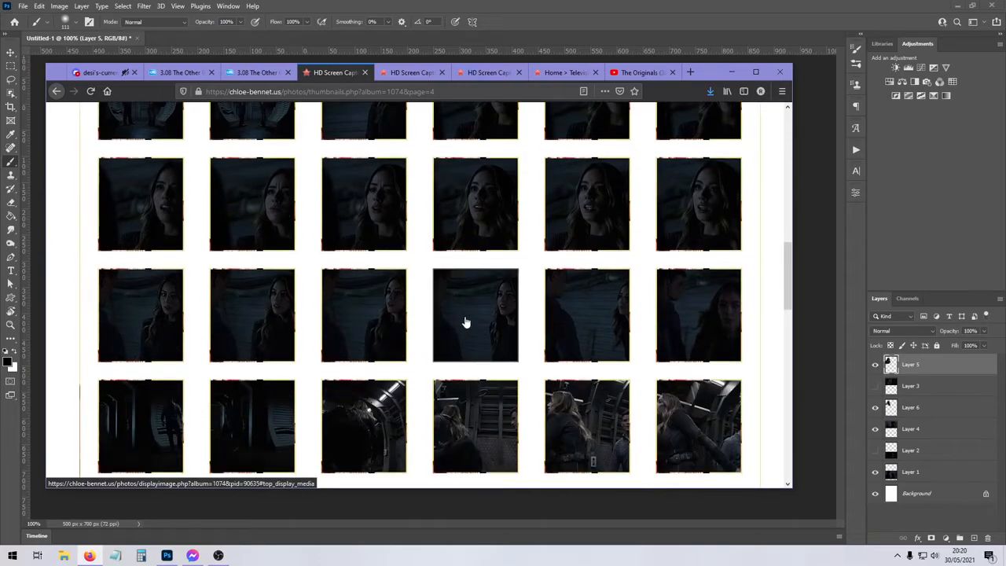
pyautogui.scroll(-1, 456, 307)
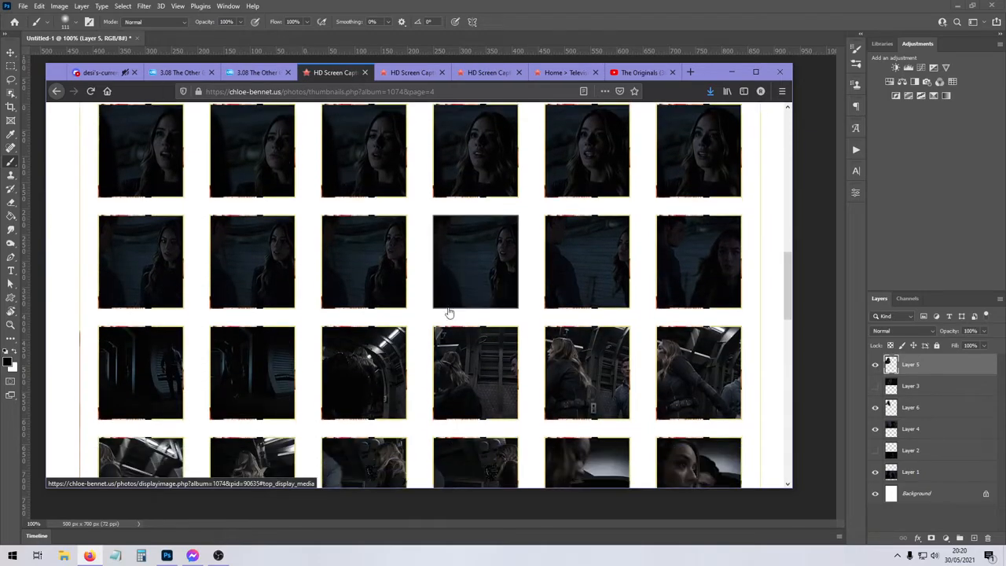
pyautogui.middleClick(440, 264)
pyautogui.scroll(-5, 472, 298)
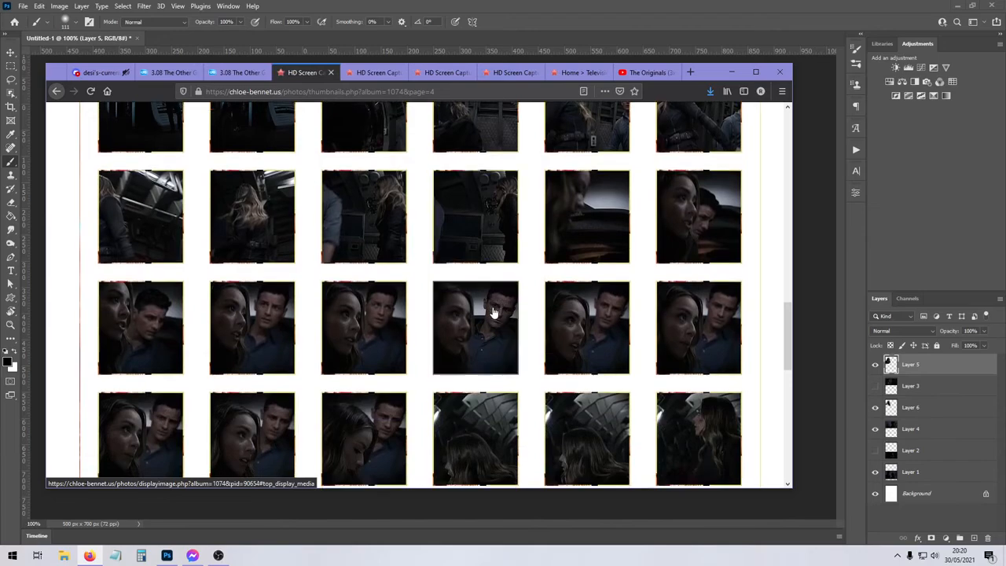
pyautogui.scroll(-2, 494, 313)
pyautogui.scroll(-7, 490, 314)
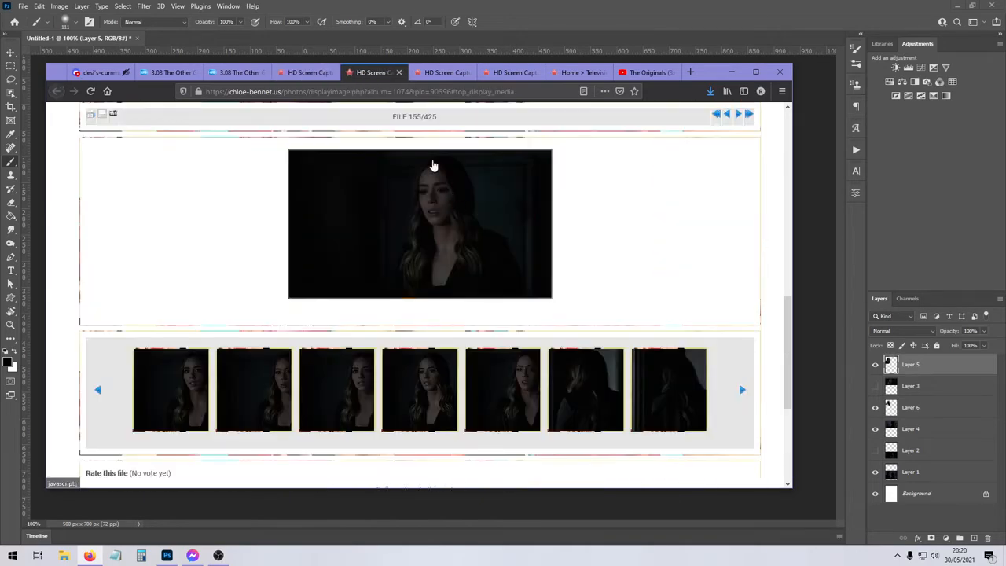
# - Copy the full-size version of gallery still 155/425 and paste it into the Photoshop cover as a new layer above Layer 5
pyautogui.click(384, 71)
pyautogui.rightClick(421, 202)
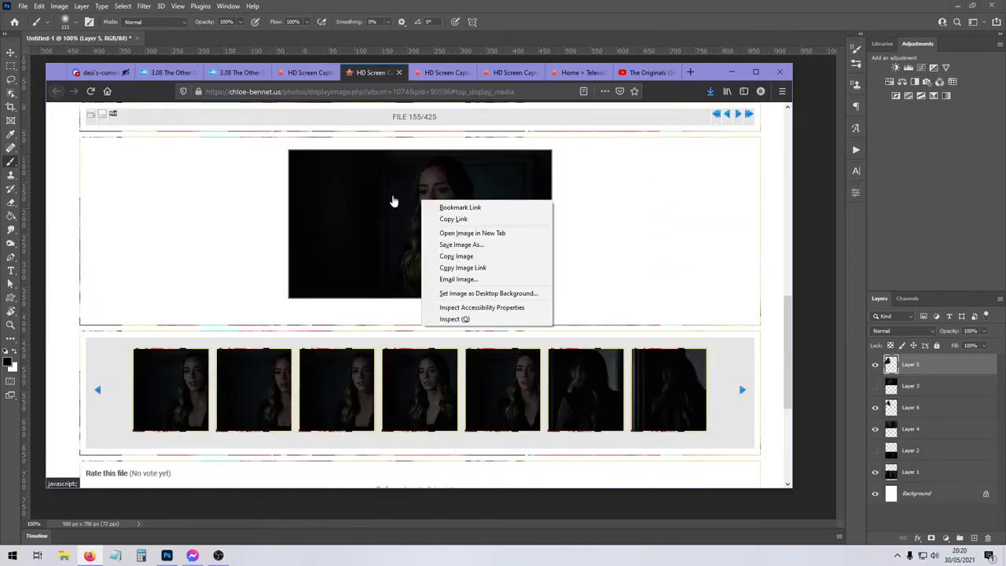
pyautogui.click(394, 201)
pyautogui.rightClick(436, 207)
pyautogui.click(477, 264)
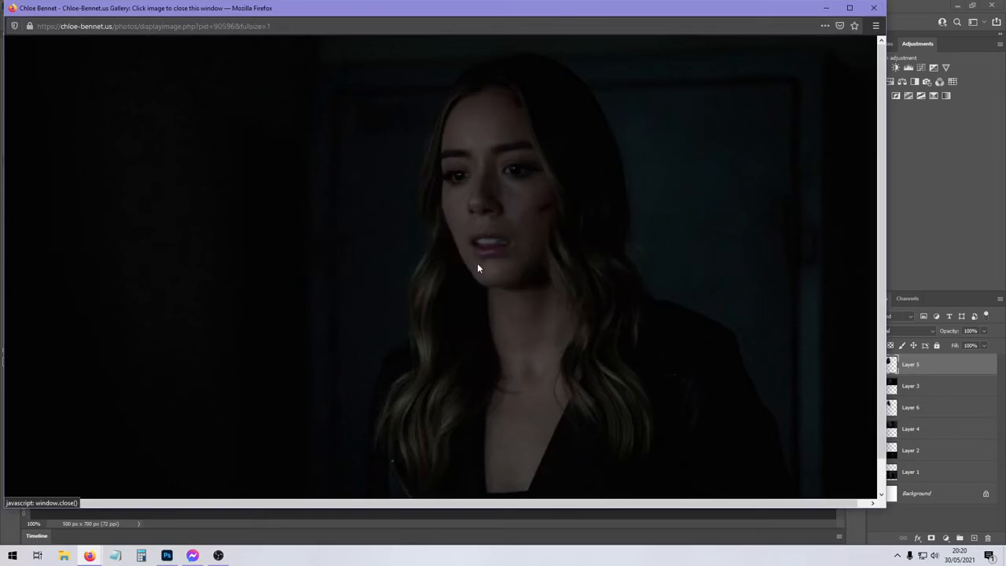
pyautogui.click(477, 268)
pyautogui.click(41, 246)
pyautogui.hotkey('ctrl', 'v')
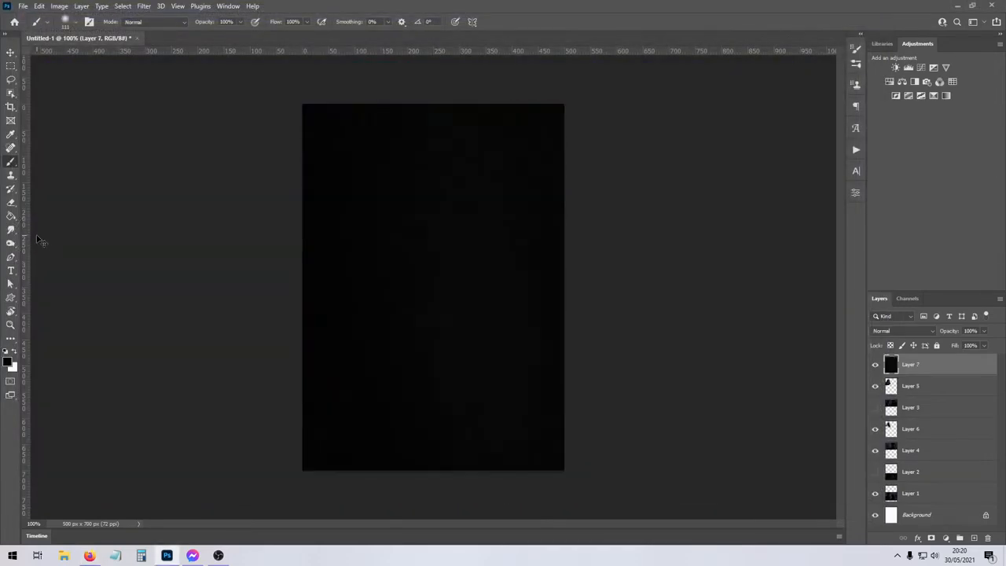
# - Scale down the pasted still on Layer 7 and place it over the lower couple's still, aligned with its lower edge
pyautogui.hotkey('ctrl', 't')
pyautogui.moveTo(297, 388); pyautogui.dragTo(479, 323)
pyautogui.moveTo(535, 344); pyautogui.dragTo(316, 398)
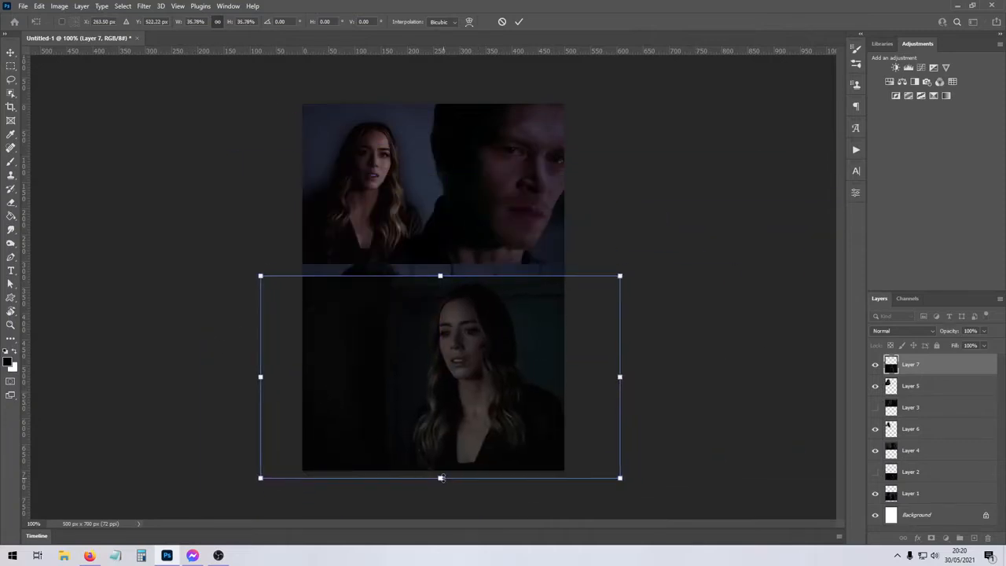
pyautogui.moveTo(441, 478); pyautogui.dragTo(441, 452)
pyautogui.press('Return')
pyautogui.press('b')
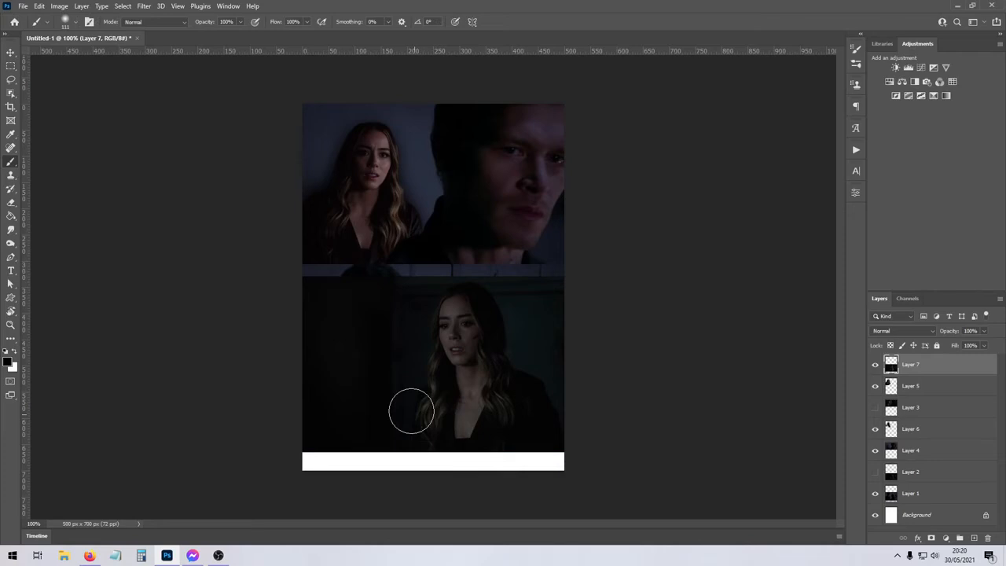
# - Select the woman in Layer 7 with Object Selection, and refine the outline around her hair and arm with the Lasso
pyautogui.click(11, 79)
pyautogui.click(11, 92)
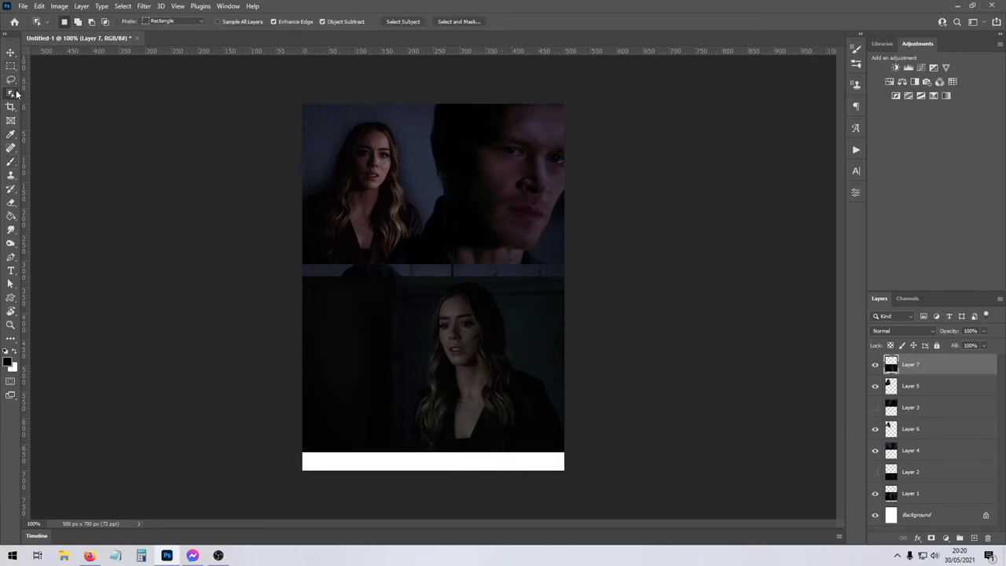
pyautogui.moveTo(407, 279); pyautogui.dragTo(609, 460)
pyautogui.hotkey('ctrl', '+')
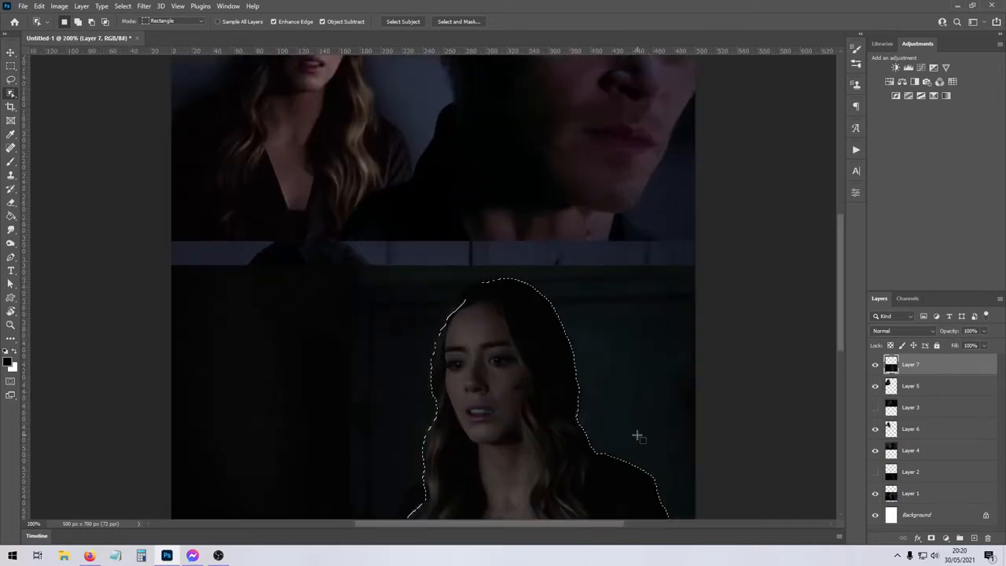
pyautogui.press('l')
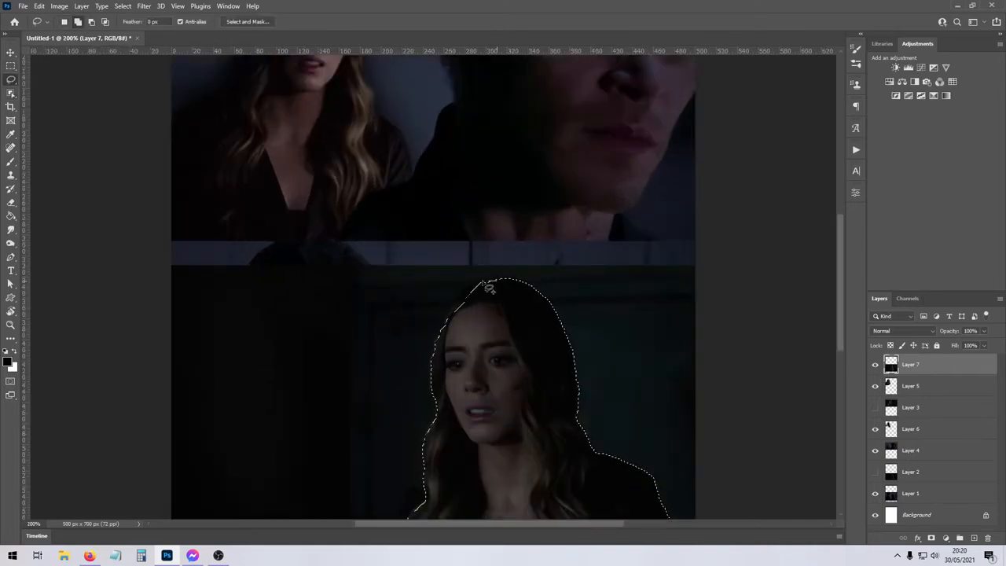
pyautogui.moveTo(489, 288)
pyautogui.mouseDown()
pyautogui.moveTo(443, 327)
pyautogui.moveTo(435, 381)
pyautogui.mouseUp()
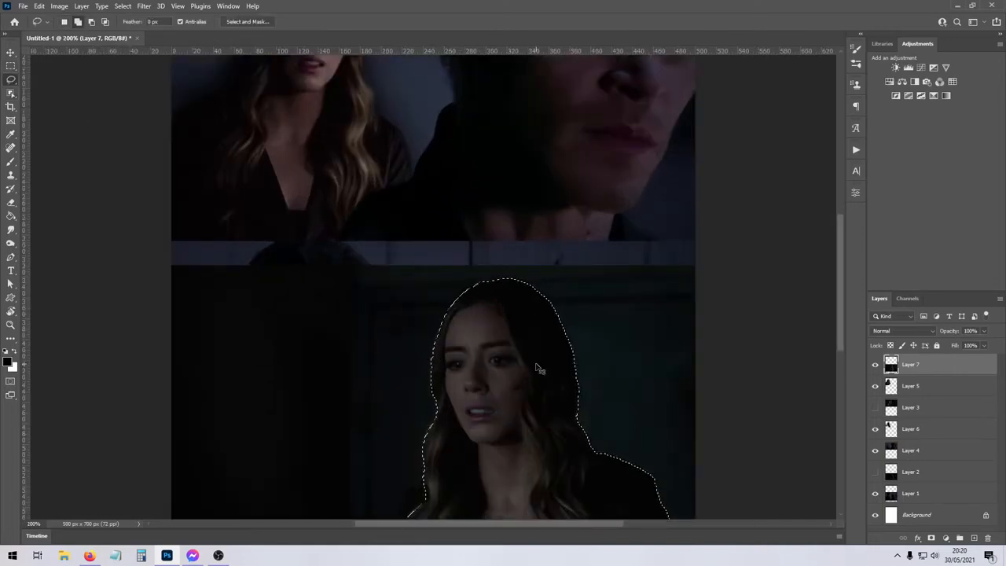
pyautogui.hotkey('ctrl', '-')
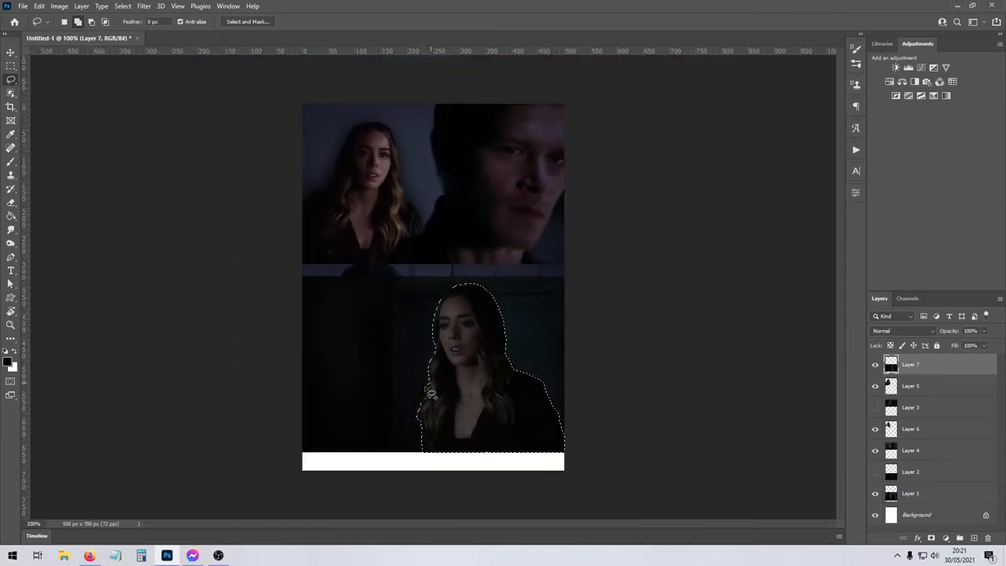
pyautogui.moveTo(431, 393)
pyautogui.mouseDown()
pyautogui.moveTo(410, 449)
pyautogui.moveTo(446, 459)
pyautogui.mouseUp()
# - Copy the selected woman onto a new layer, hide Layer 7, and compare the still with and without the cut-out
pyautogui.hotkey('ctrl', 'j')
pyautogui.click(876, 386)
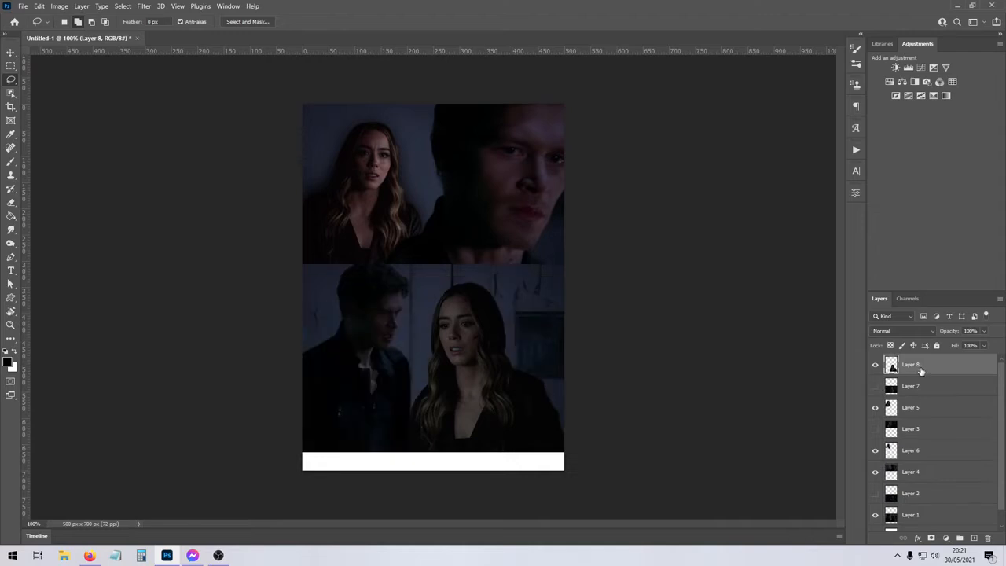
pyautogui.click(877, 366)
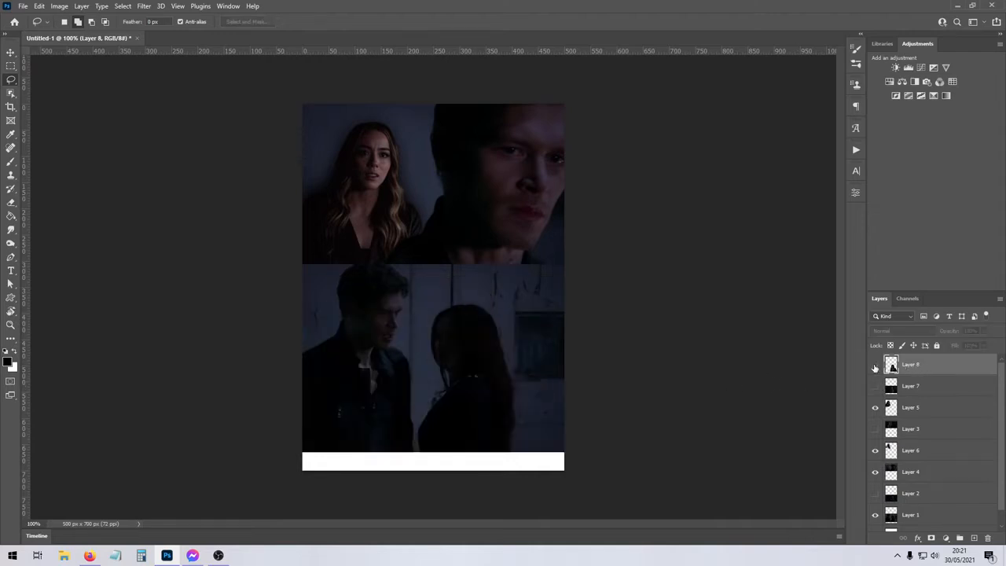
pyautogui.click(876, 367)
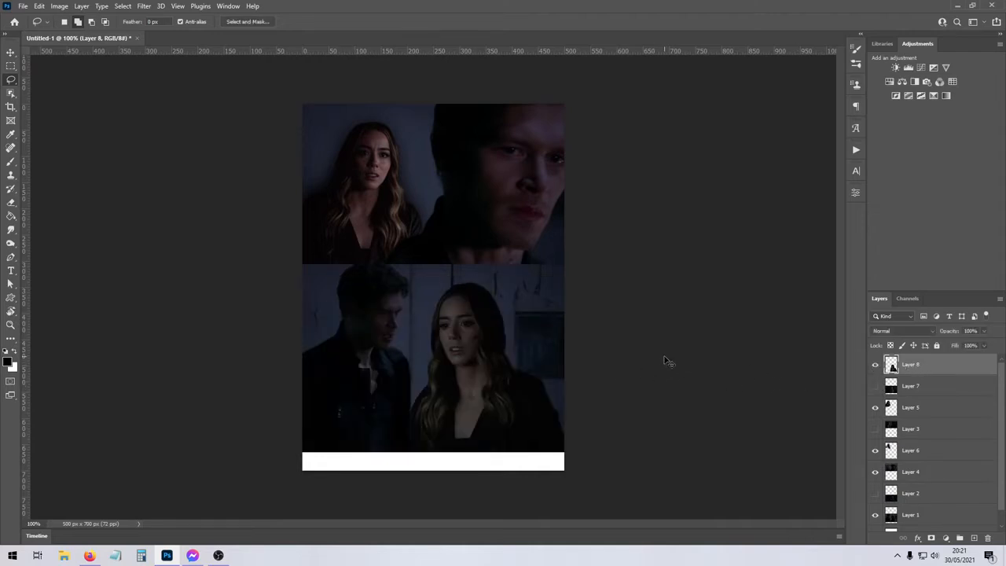
# - Scale the woman's cut-out on Layer 8 down slightly so she fits beside the man in the lower still
pyautogui.hotkey('ctrl', 't')
pyautogui.moveTo(565, 366); pyautogui.dragTo(537, 377)
pyautogui.press('Return')
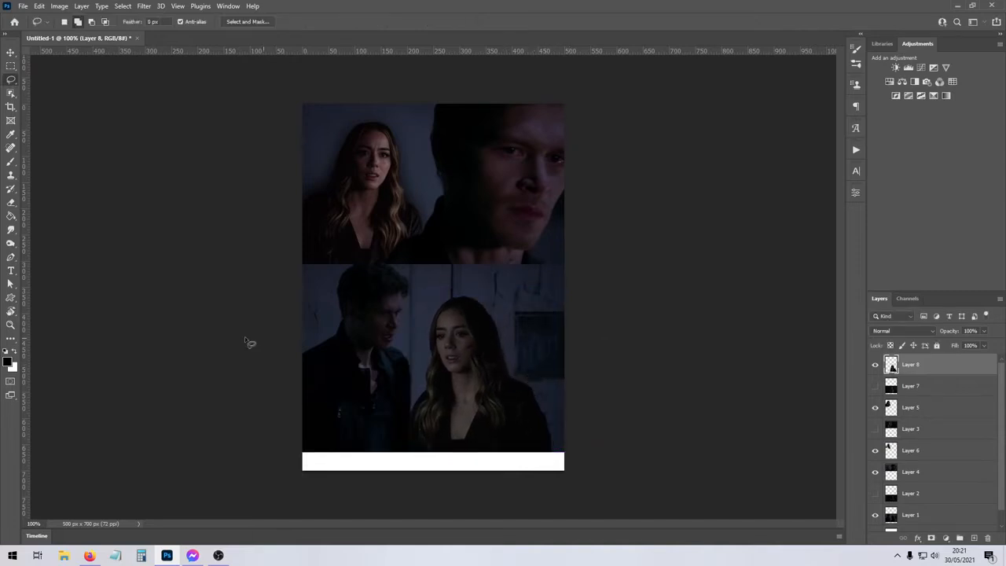
# - Erase the leftover edges around the woman's hair and shoulder on Layer 8, checking against the original still
pyautogui.click(11, 202)
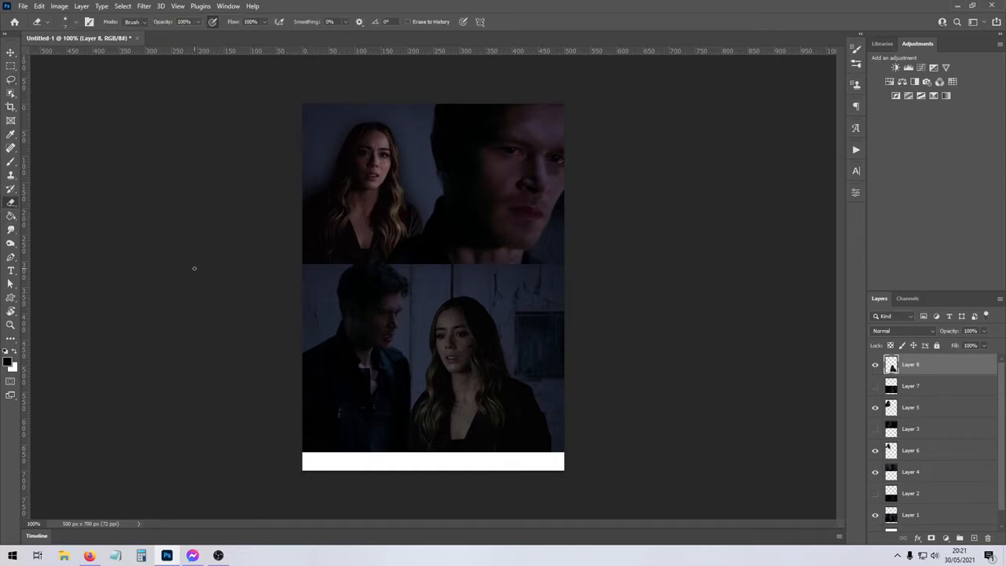
pyautogui.hotkey('ctrl', '+')
pyautogui.hotkey('ctrl', '+')
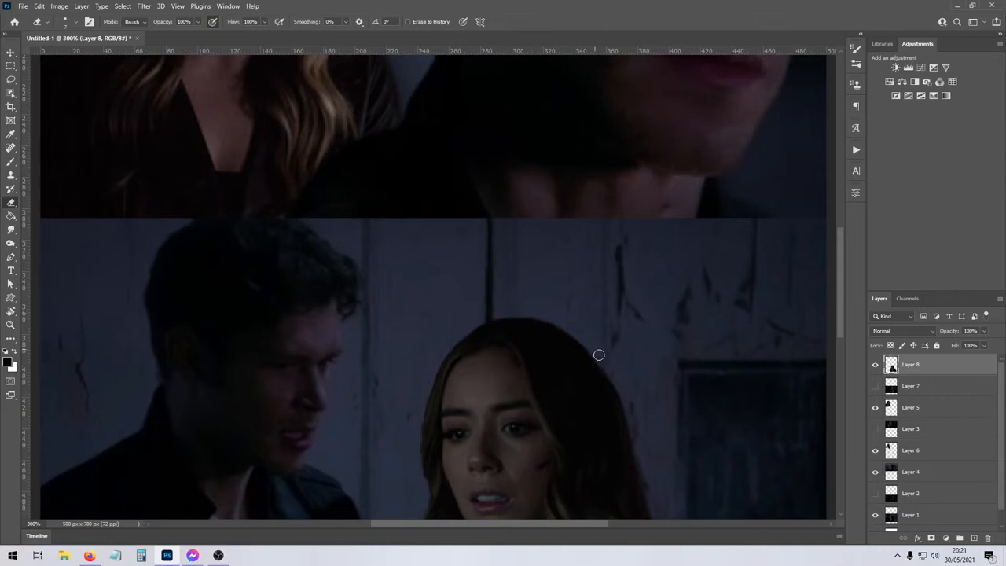
pyautogui.moveTo(842, 281); pyautogui.dragTo(843, 343)
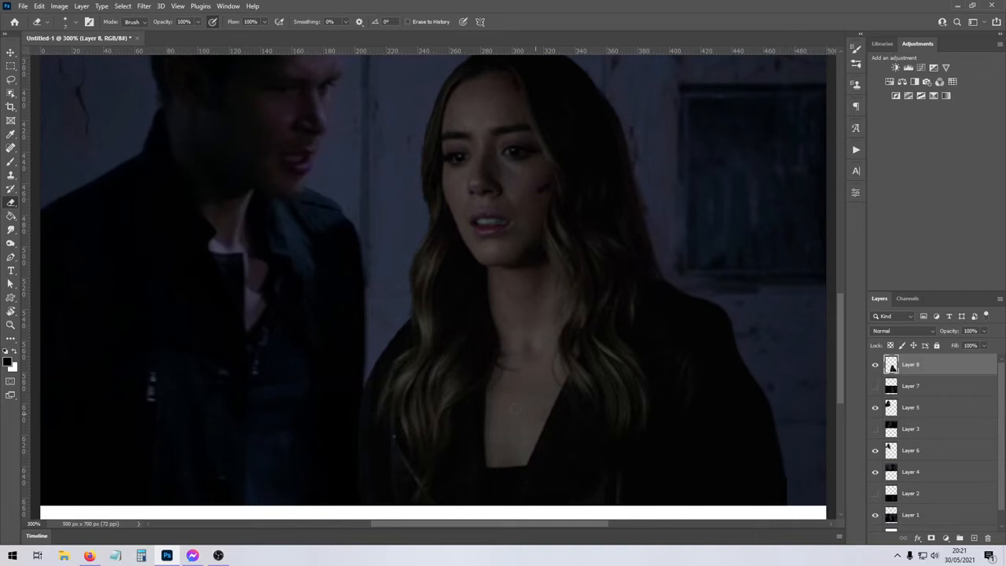
pyautogui.moveTo(406, 326)
pyautogui.mouseDown()
pyautogui.moveTo(378, 377)
pyautogui.moveTo(358, 469)
pyautogui.moveTo(362, 512)
pyautogui.moveTo(393, 343)
pyautogui.mouseUp()
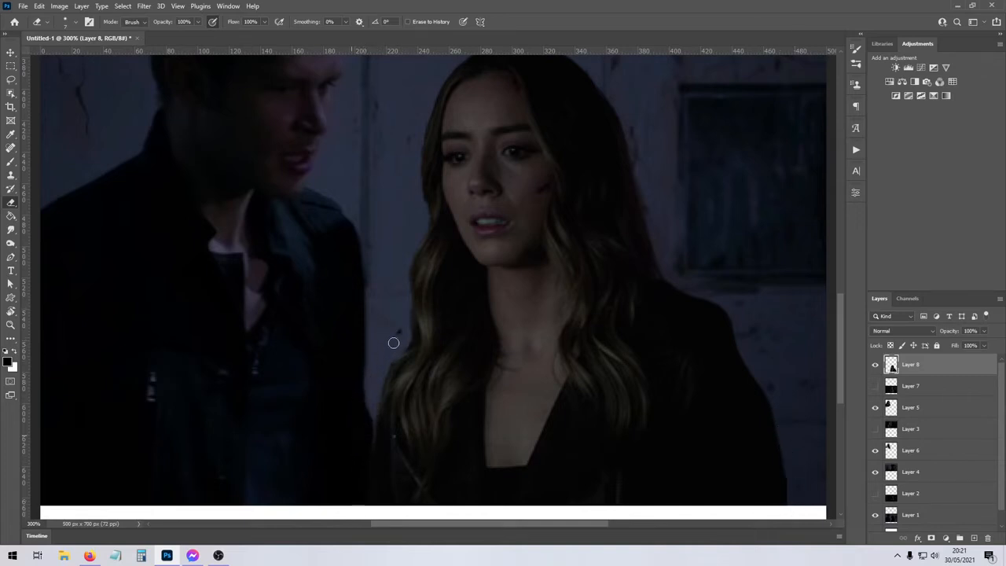
pyautogui.click(876, 366)
pyautogui.click(876, 366)
pyautogui.hotkey('ctrl', '-')
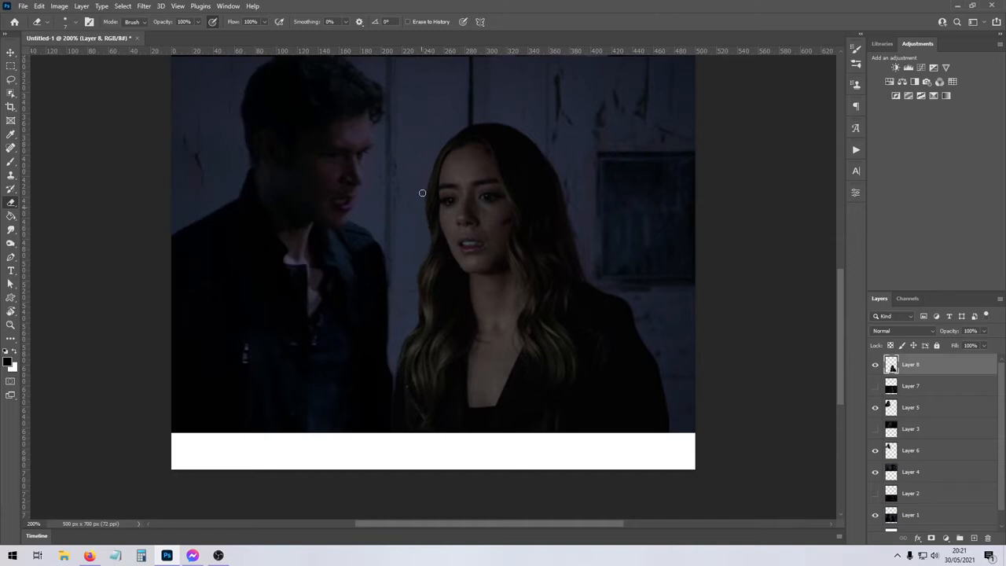
pyautogui.hotkey('ctrl', '-')
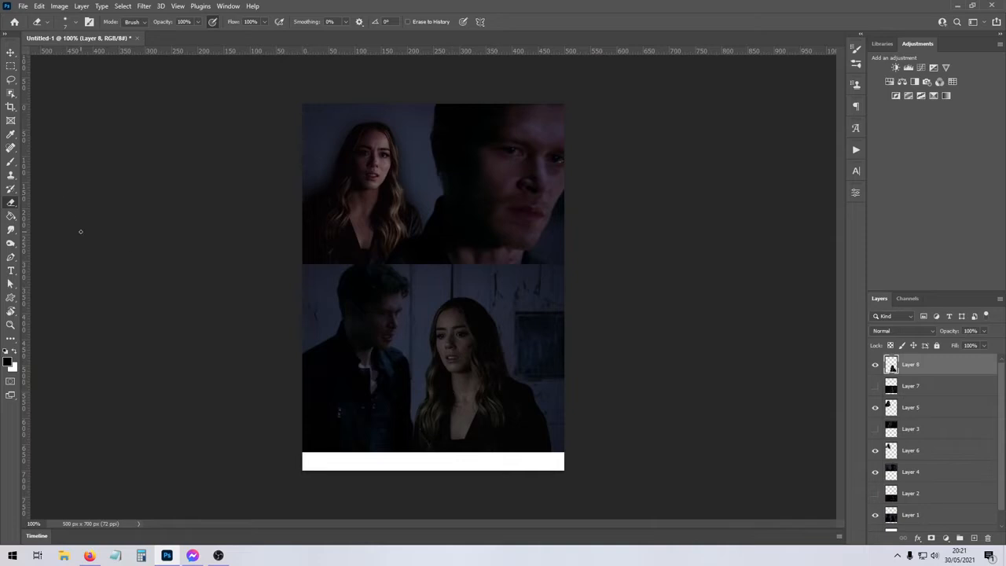
# - Apply Color Balance to Layer 8's midtones with red +13 and blue +8
pyautogui.click(11, 161)
pyautogui.click(59, 5)
pyautogui.moveTo(91, 35)
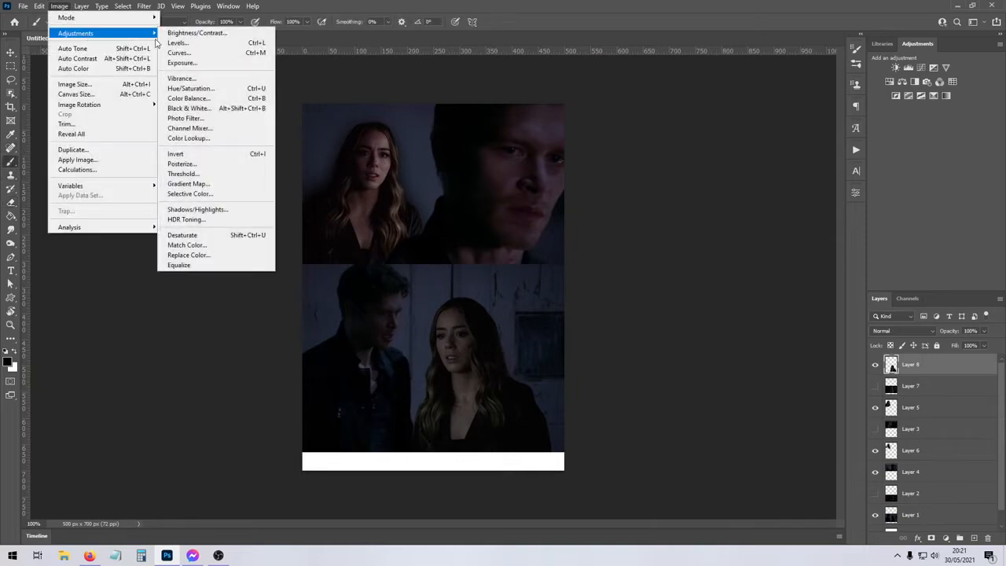
pyautogui.click(197, 99)
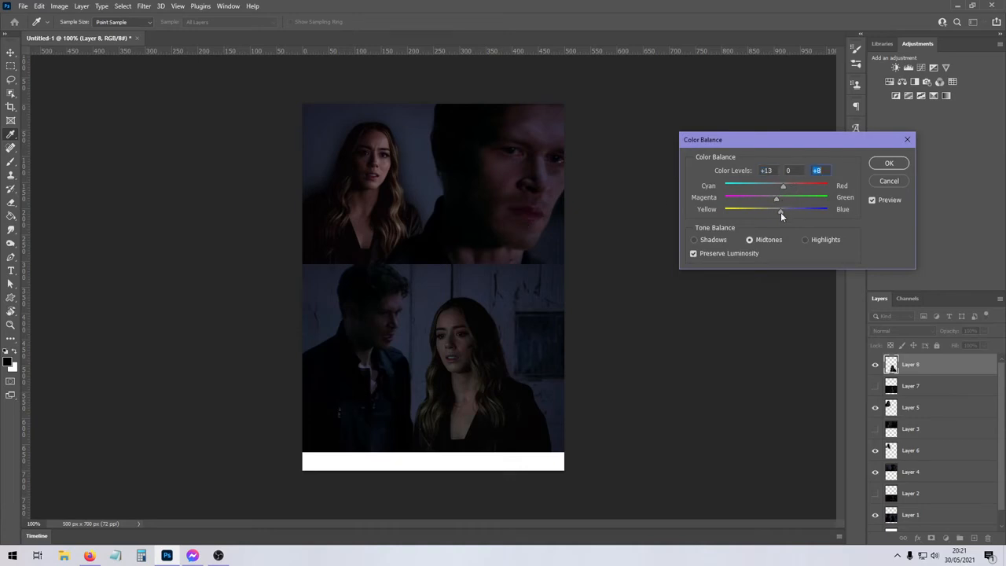
pyautogui.click(889, 162)
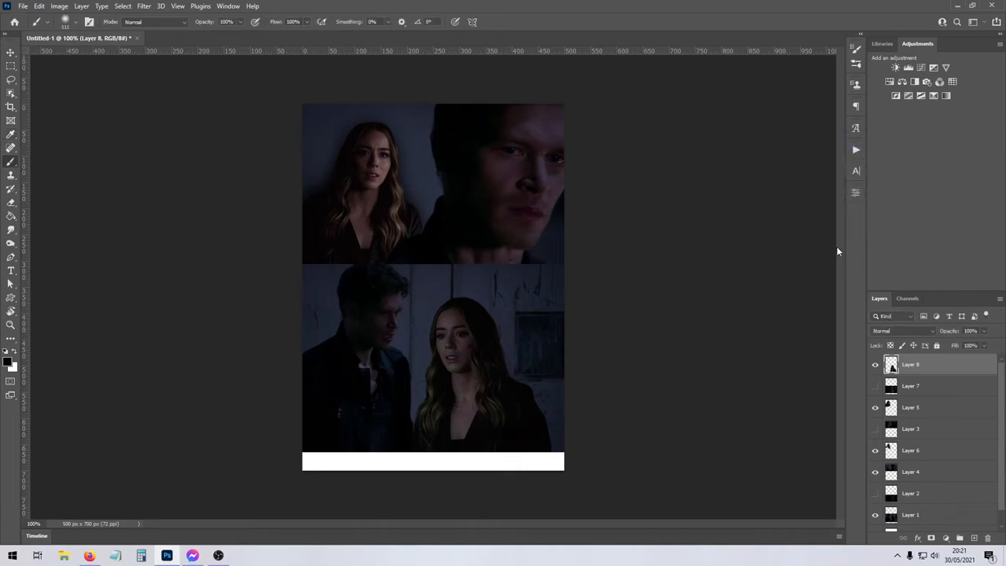
# - Slightly lower the brightness of the upper woman's cut-out on Layer 5 with Brightness/Contrast
pyautogui.click(927, 409)
pyautogui.click(59, 5)
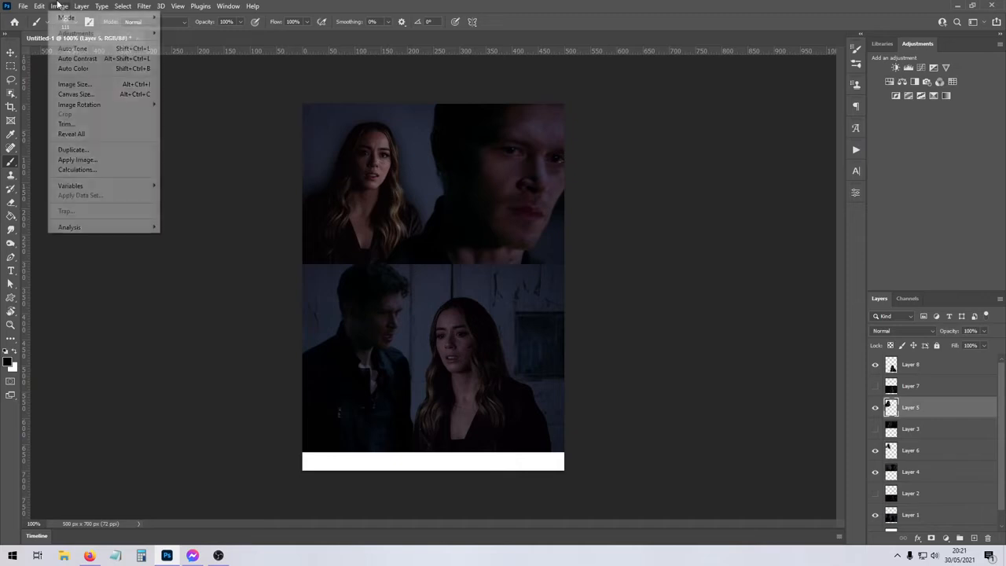
pyautogui.moveTo(74, 33)
pyautogui.click(196, 33)
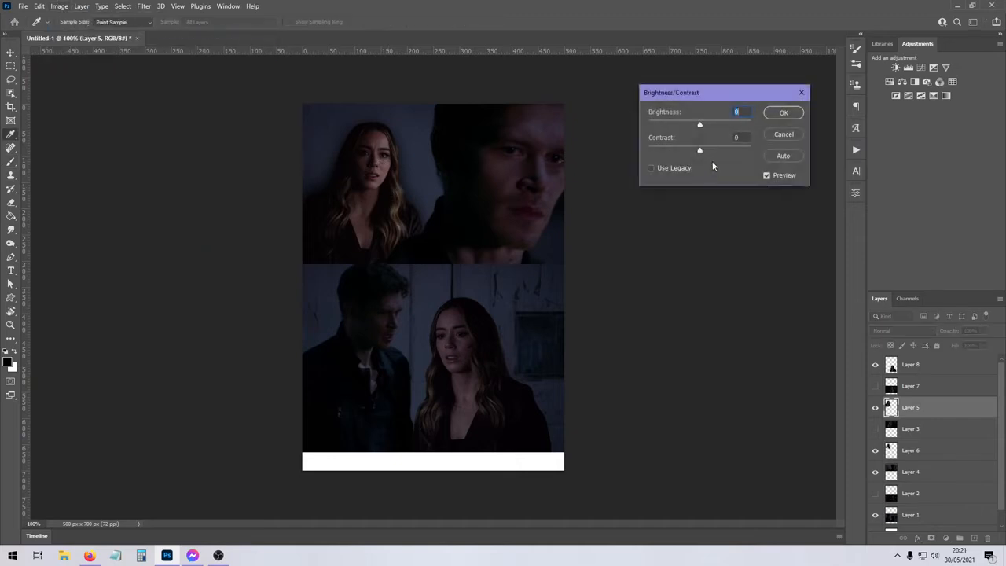
pyautogui.moveTo(700, 125); pyautogui.dragTo(692, 125)
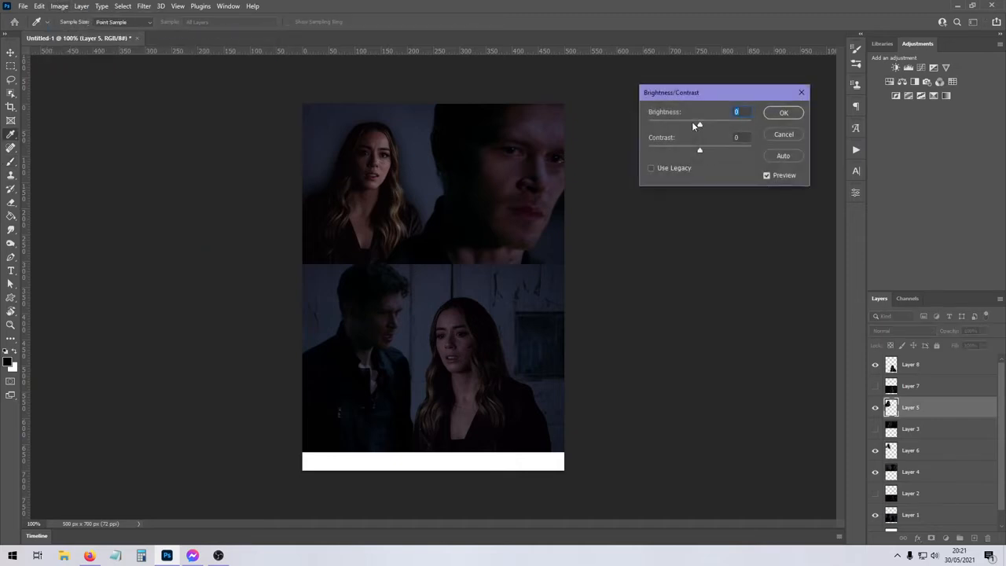
pyautogui.click(784, 112)
pyautogui.press('b')
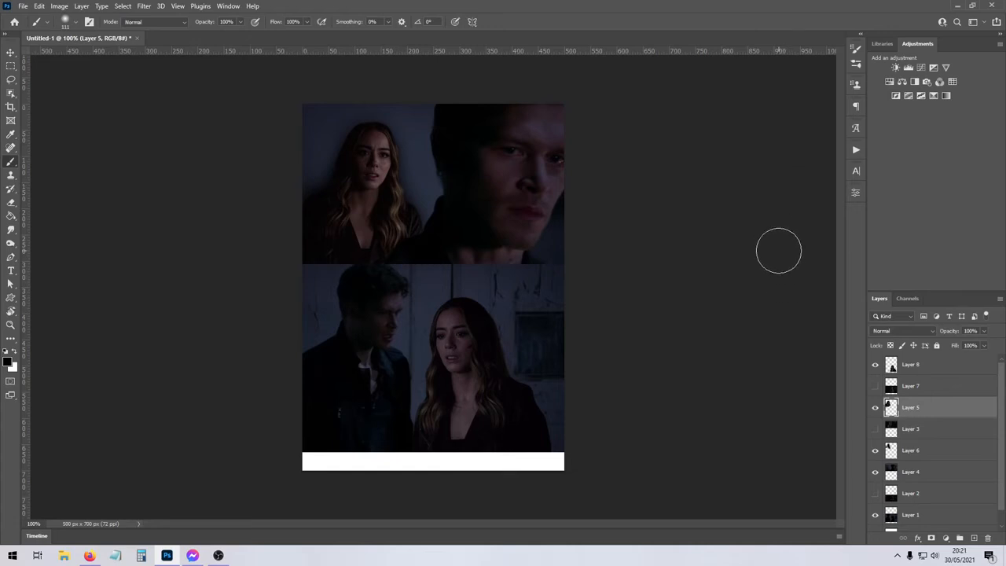
# - Hide the Background layer and merge all visible layers into Layer 1
pyautogui.click(912, 368)
pyautogui.scroll(-1, 935, 500)
pyautogui.click(875, 521)
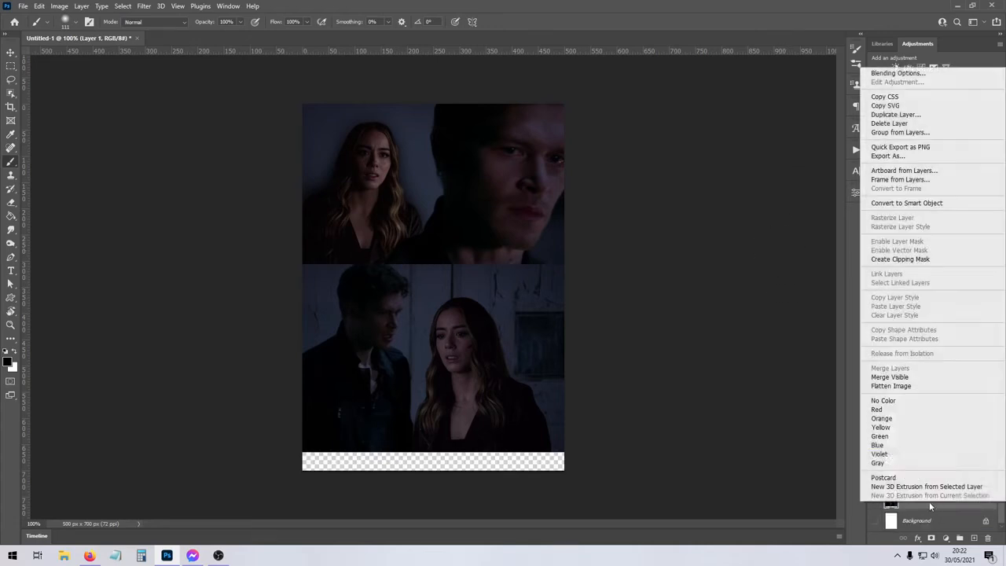
pyautogui.rightClick(929, 502)
pyautogui.click(897, 376)
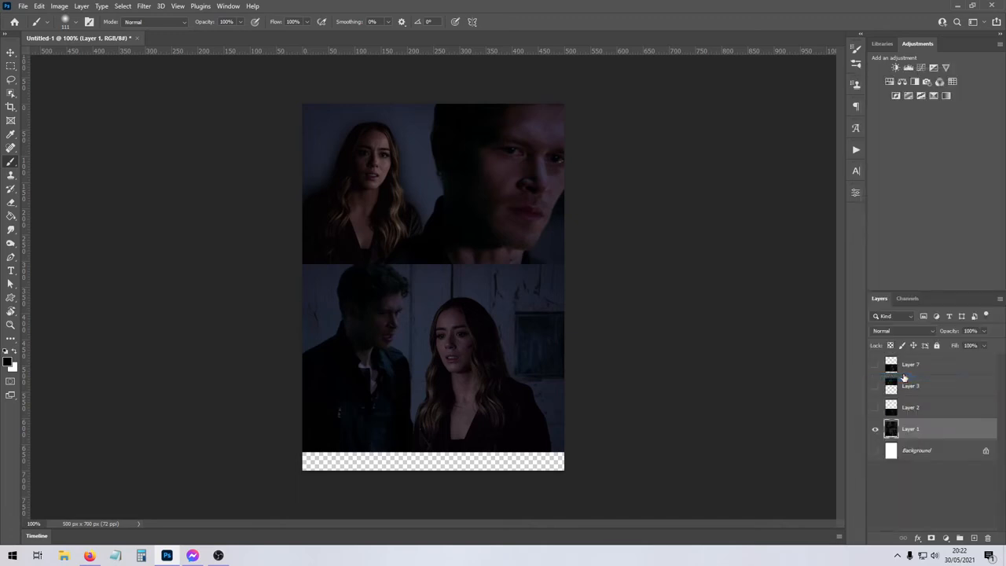
# - Try nudging the merged collage layer down toward the empty strip along the lower edge of the canvas
pyautogui.hotkey('ctrl', 't')
pyautogui.press('Down')
pyautogui.press('Down')
pyautogui.press('Down')
pyautogui.press('Down')
pyautogui.press('Down')
pyautogui.press('Down')
pyautogui.press('Down')
pyautogui.press('Down')
pyautogui.press('Down')
pyautogui.press('Down')
pyautogui.press('Down')
pyautogui.press('Down')
pyautogui.press('Down')
pyautogui.press('Down')
pyautogui.press('Down')
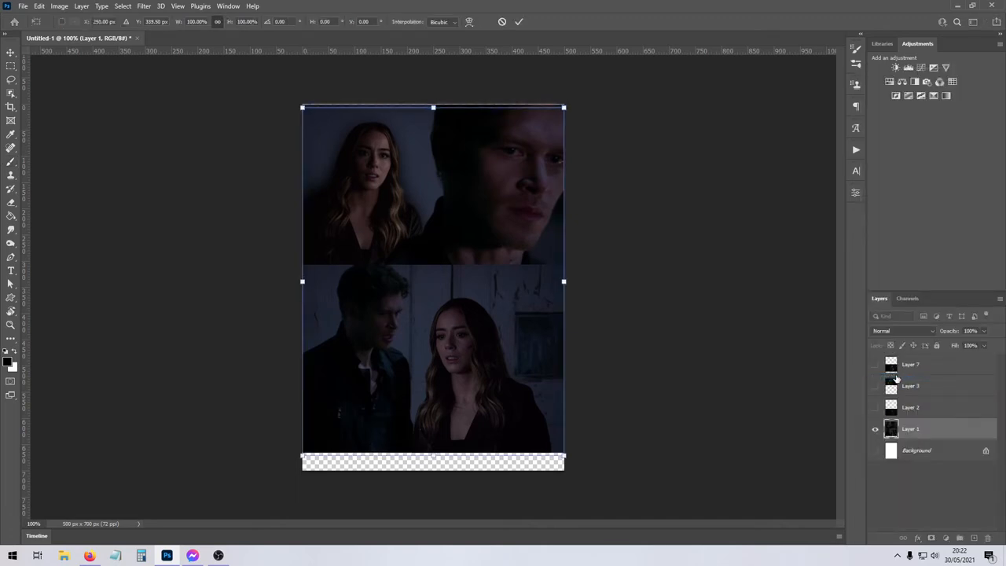
pyautogui.press('Up')
pyautogui.press('Up')
pyautogui.press('Up')
pyautogui.press('Up')
pyautogui.press('Up')
pyautogui.press('Up')
pyautogui.press('Up')
pyautogui.press('Up')
pyautogui.press('Up')
pyautogui.press('Up')
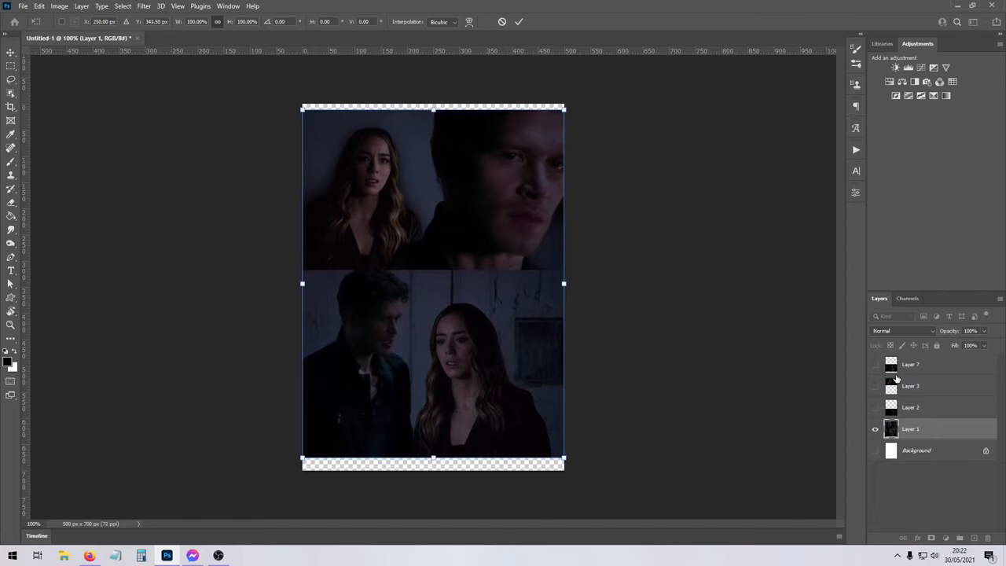
pyautogui.press('Return')
pyautogui.press('b')
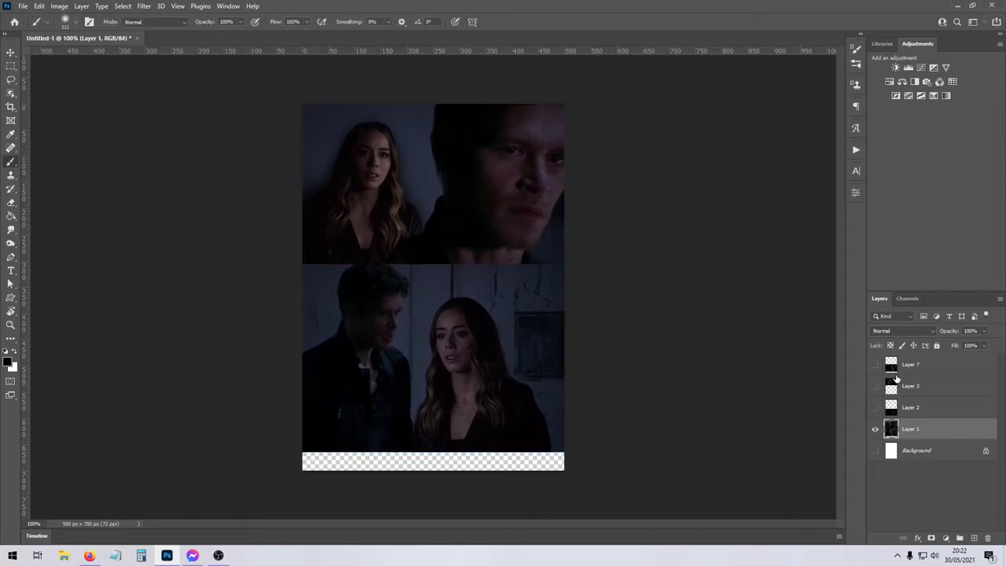
# - Show the Background layer again and fill it with black using the Paint Bucket
pyautogui.click(18, 218)
pyautogui.click(875, 450)
pyautogui.click(927, 451)
pyautogui.click(513, 415)
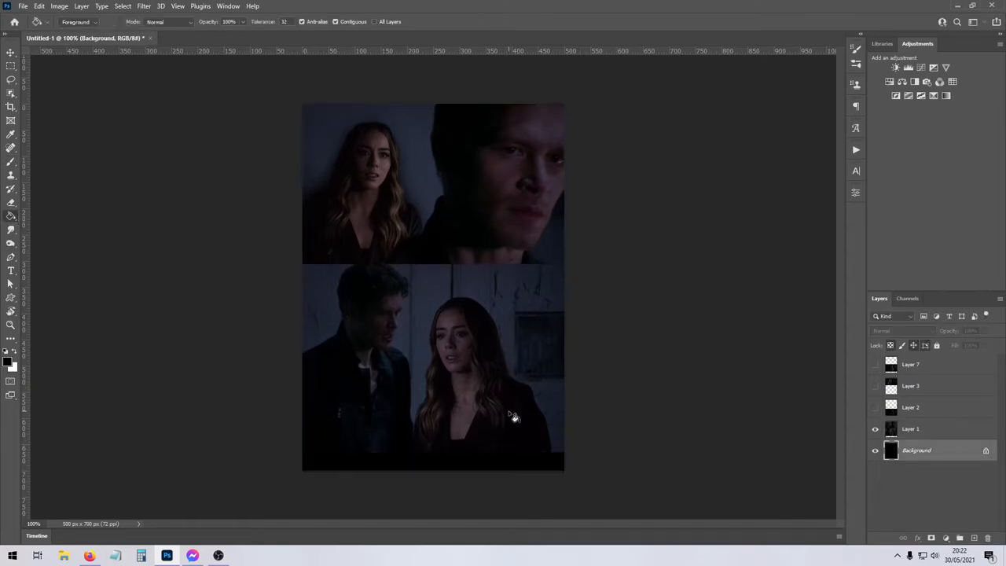
# - Delete the hidden Layers 7, 3 and 2, and flatten the image into the Background
pyautogui.click(936, 363)
pyautogui.press('Delete')
pyautogui.press('Delete')
pyautogui.press('Delete')
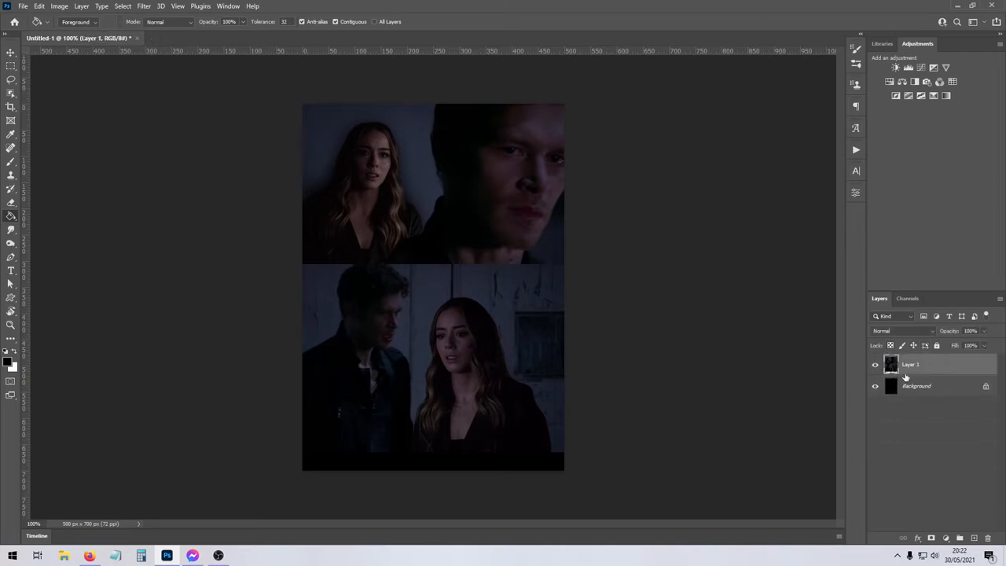
pyautogui.rightClick(910, 385)
pyautogui.click(936, 480)
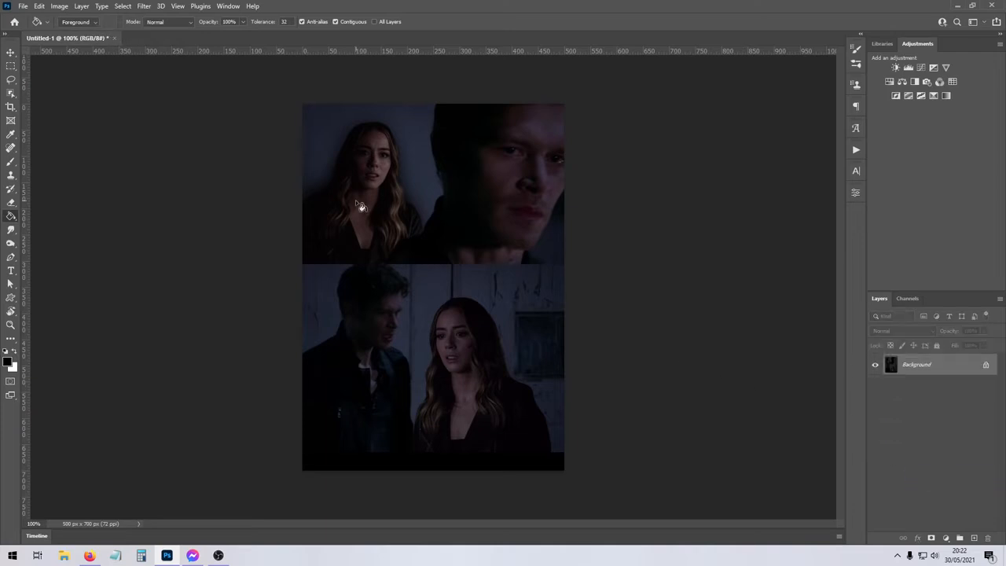
# - Apply Topaz Clean 3 to the flattened collage using the Curly Smooth preset with Edges accent 1, Edges radius 1.52 and a slightly reduced Strength
pyautogui.click(144, 5)
pyautogui.moveTo(206, 245)
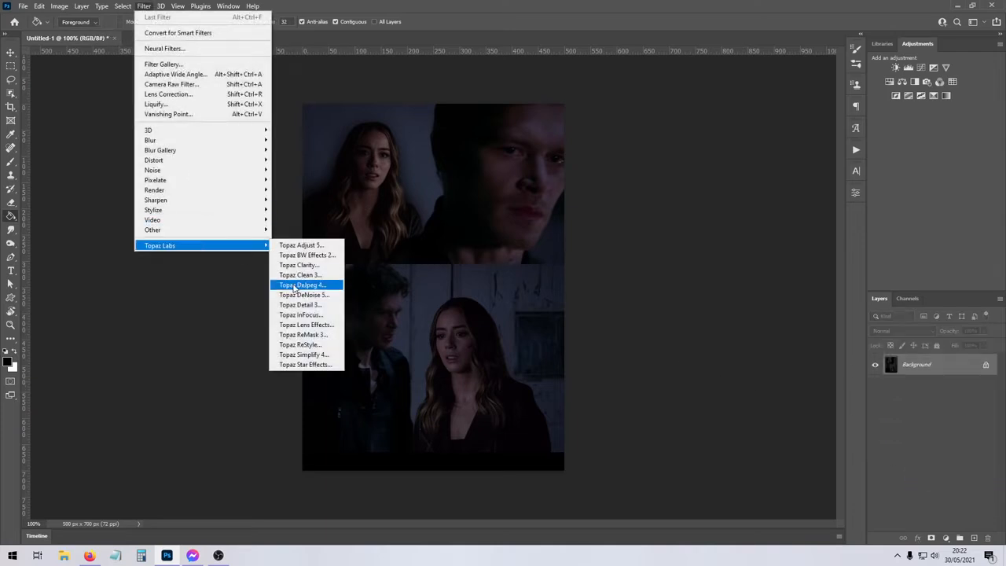
pyautogui.click(304, 279)
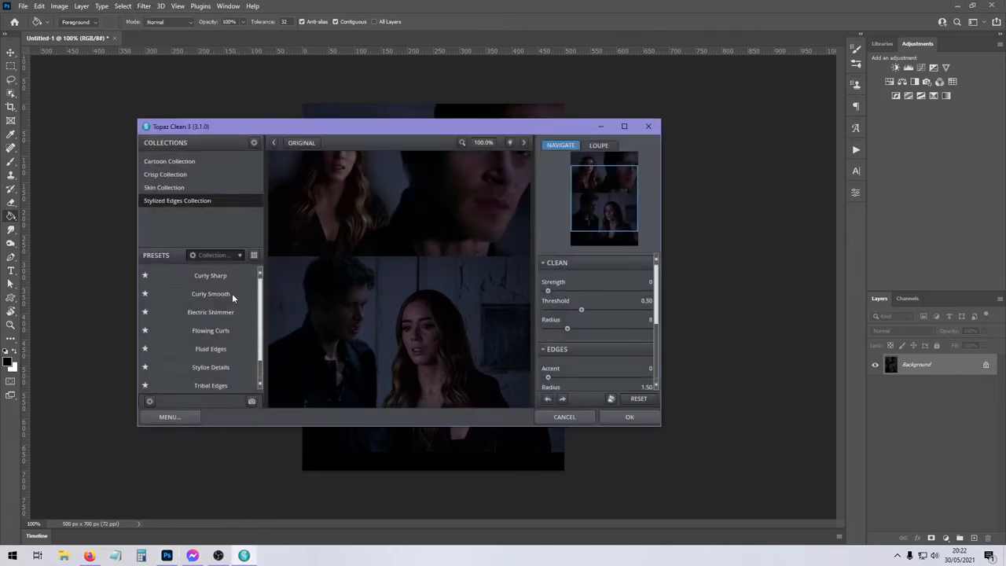
pyautogui.click(224, 311)
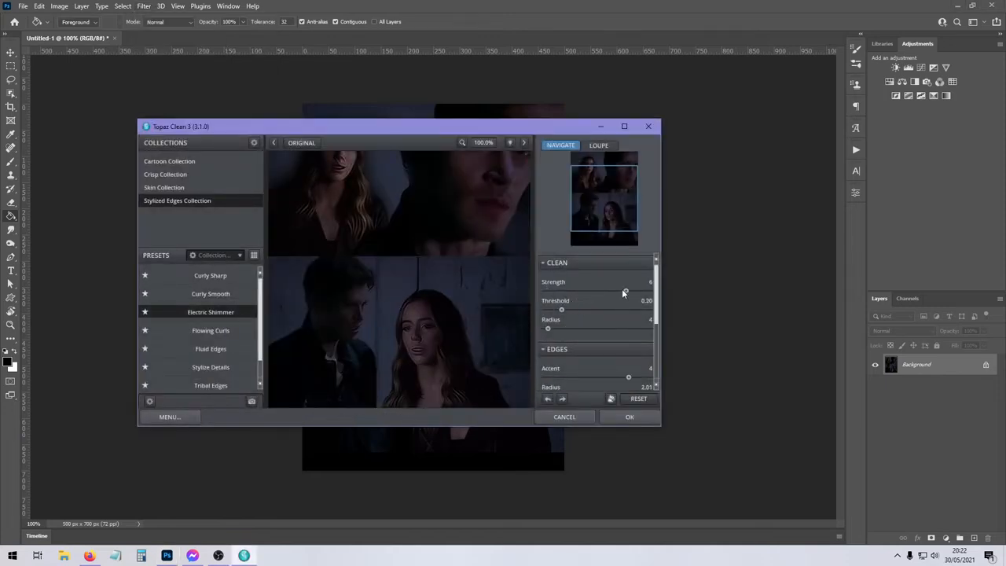
pyautogui.moveTo(622, 291); pyautogui.dragTo(598, 291)
pyautogui.scroll(-1, 597, 343)
pyautogui.click(225, 293)
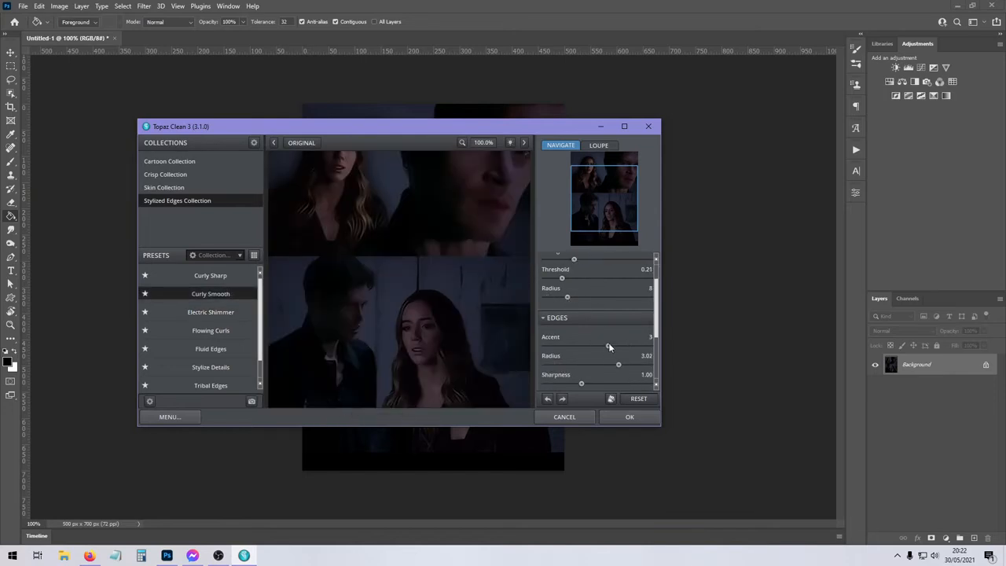
pyautogui.moveTo(608, 345); pyautogui.dragTo(583, 345)
pyautogui.scroll(1, 609, 335)
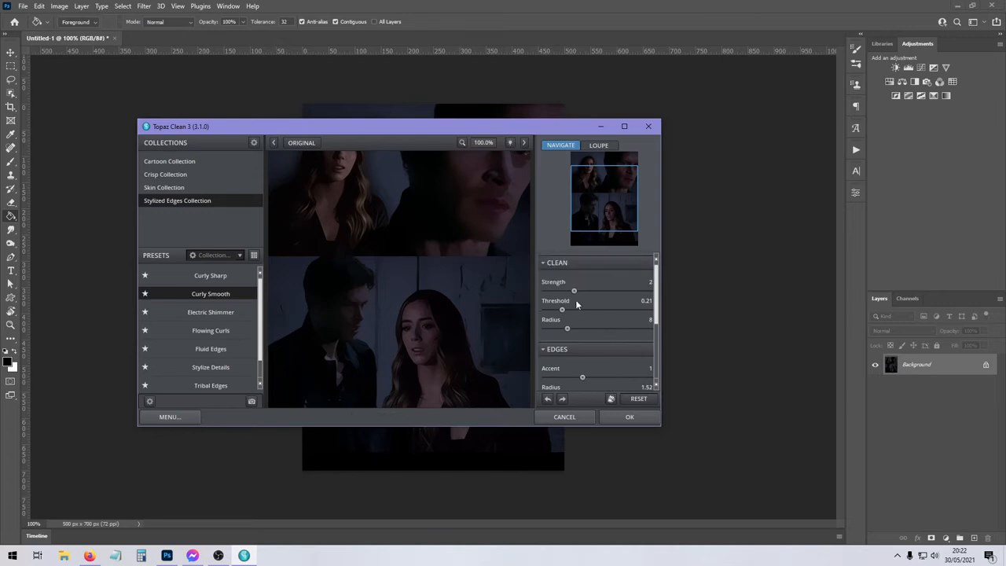
pyautogui.moveTo(564, 291); pyautogui.dragTo(568, 292)
pyautogui.click(622, 414)
# - Run action 01 from the sharpening 2019 set on the collage, and launch Bridge for browsing files
pyautogui.click(857, 149)
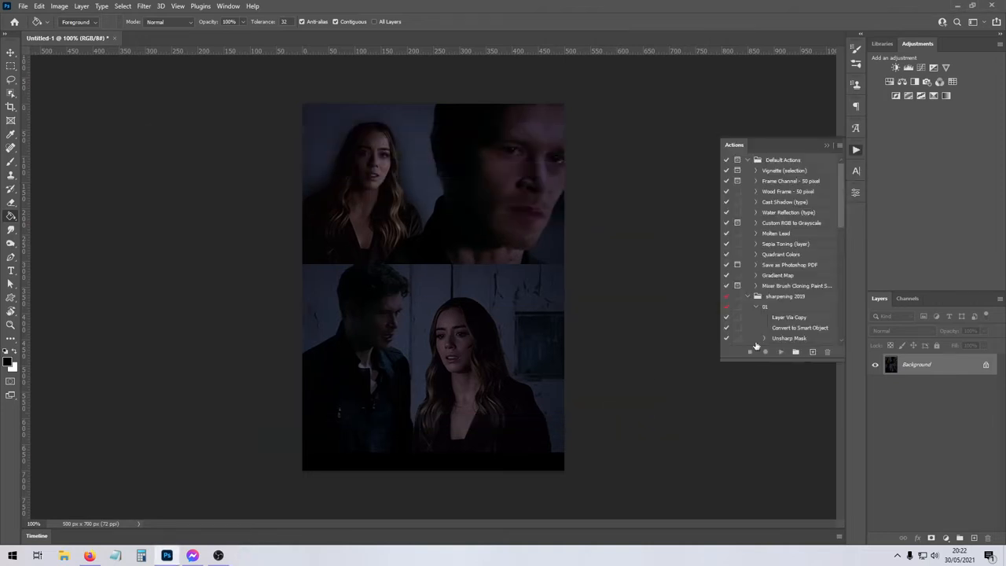
pyautogui.click(780, 351)
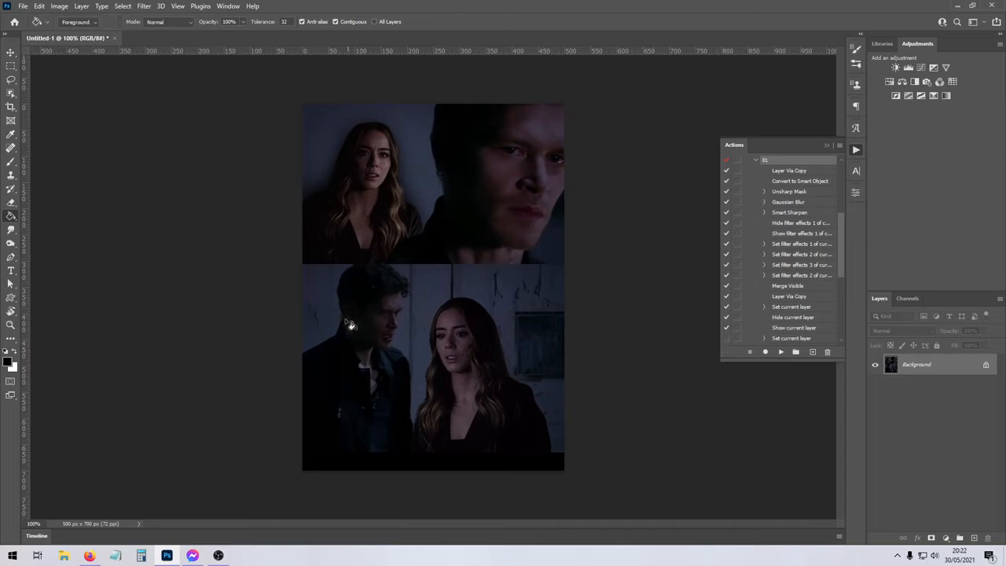
pyautogui.click(23, 6)
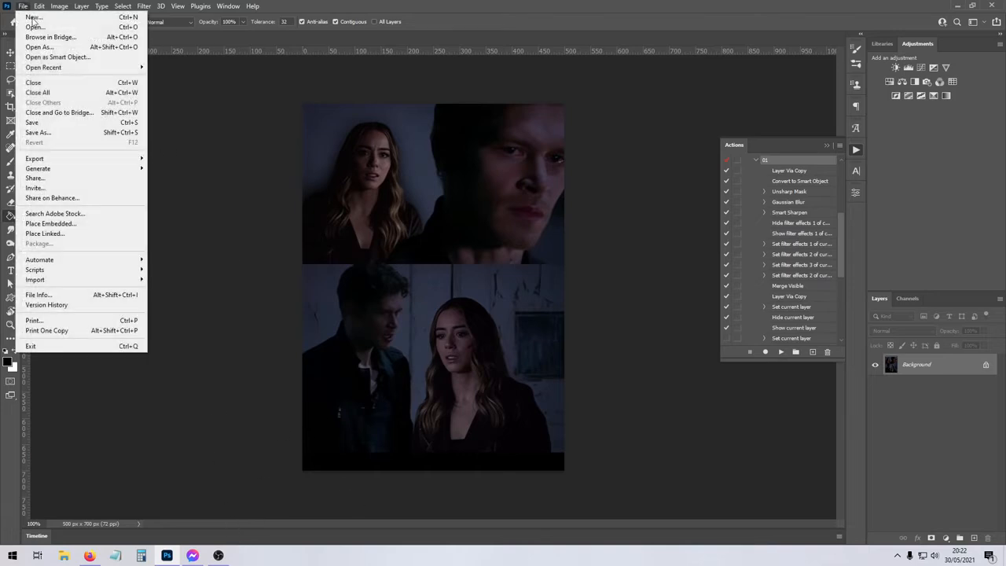
pyautogui.click(53, 37)
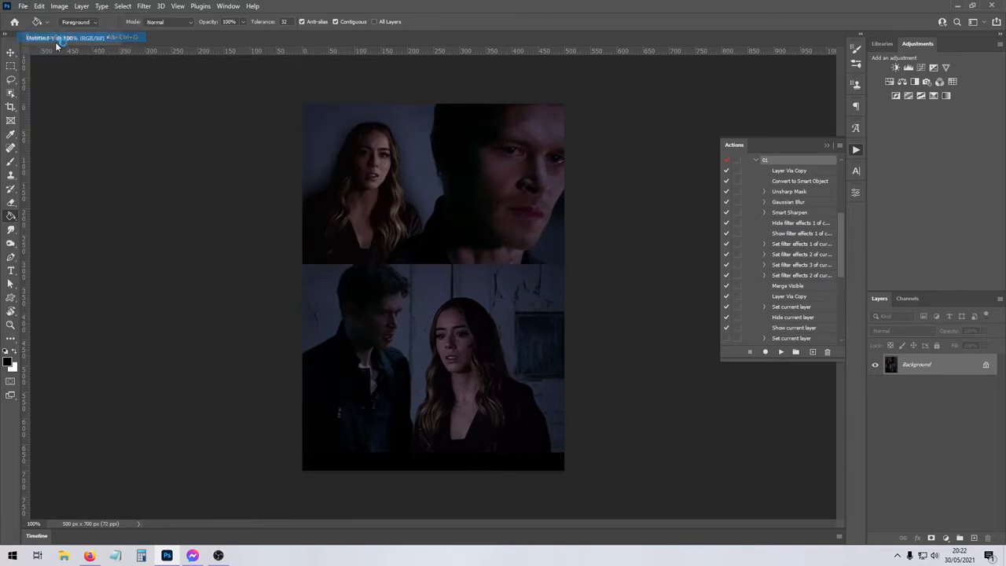
# - Create a black caption bar about 260 x 50 px on a new layer, across the lower part of the upper panel
pyautogui.click(12, 66)
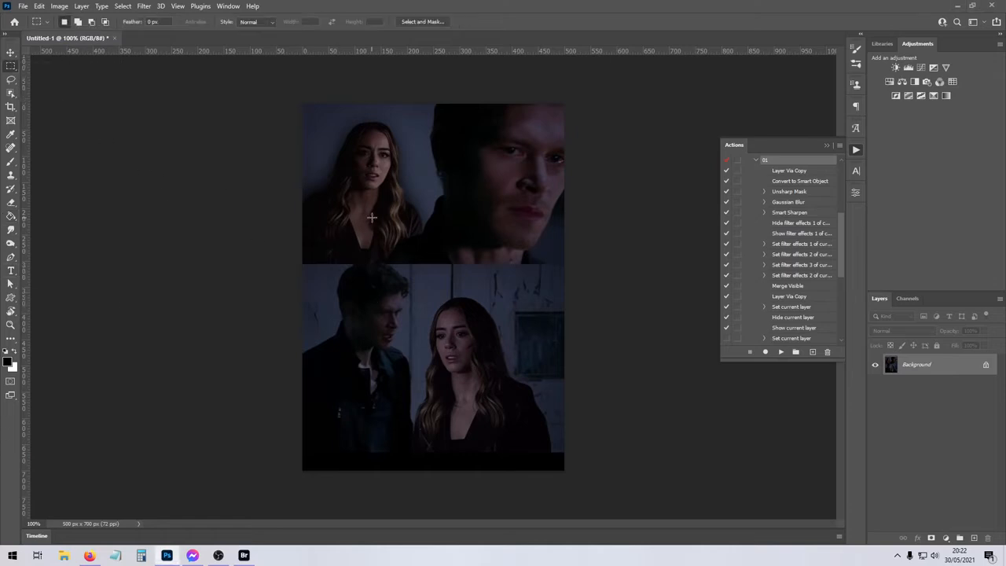
pyautogui.moveTo(323, 214); pyautogui.dragTo(460, 240)
pyautogui.click(11, 216)
pyautogui.click(976, 537)
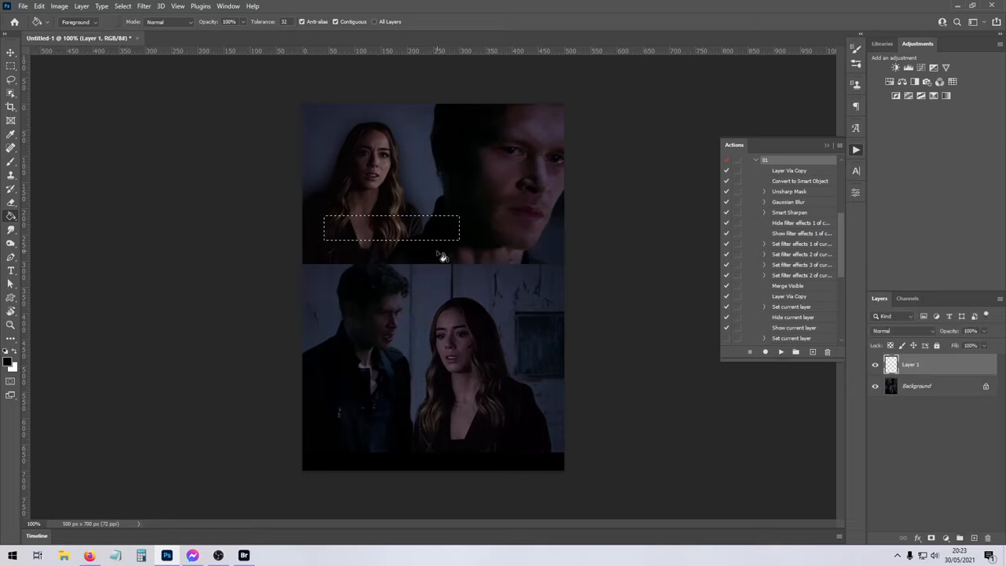
pyautogui.click(405, 245)
pyautogui.click(11, 66)
pyautogui.hotkey('ctrl', 'd')
# - Add white text over the black bar reading "remember who sabed you"
pyautogui.click(11, 270)
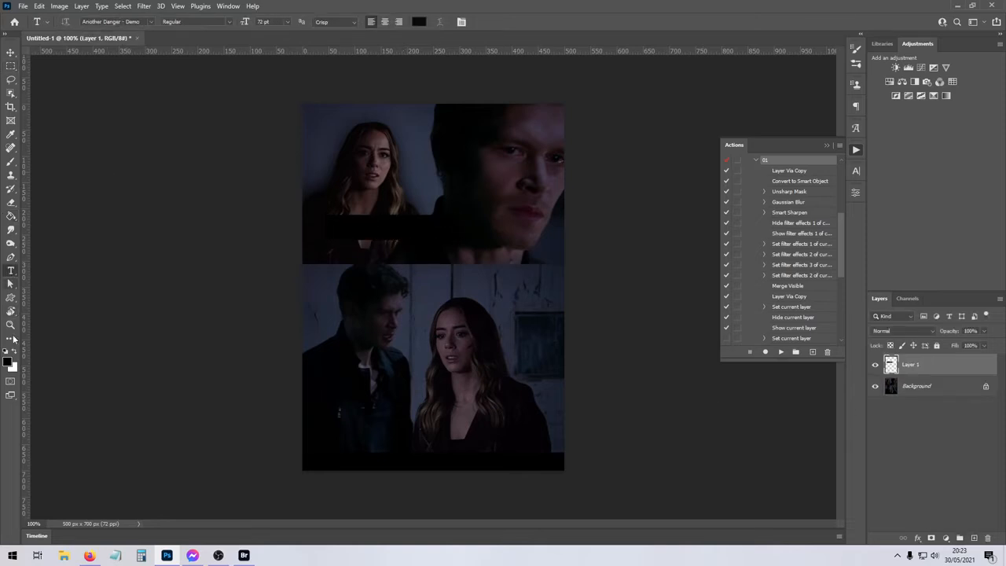
pyautogui.click(364, 235)
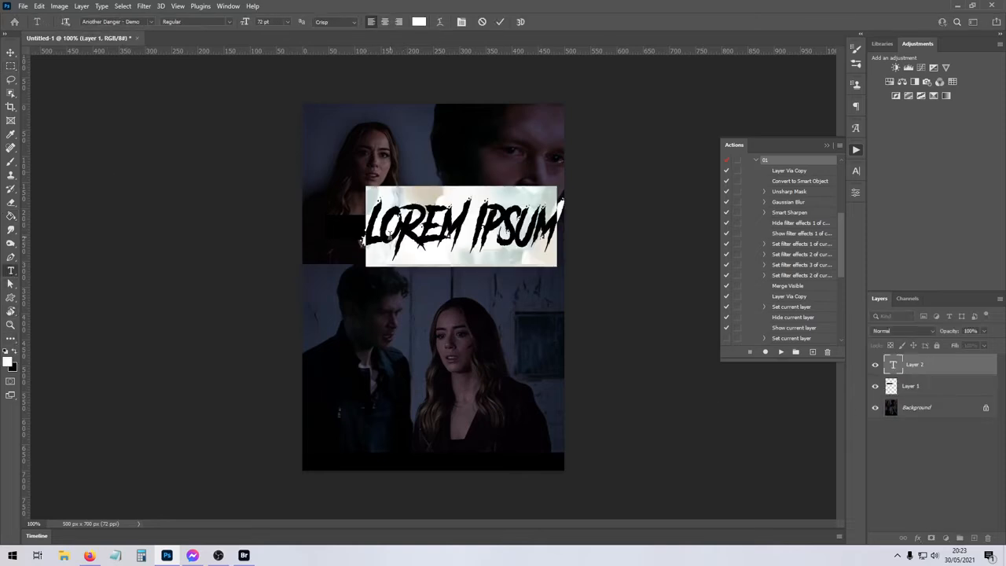
pyautogui.write('REMEMBER')
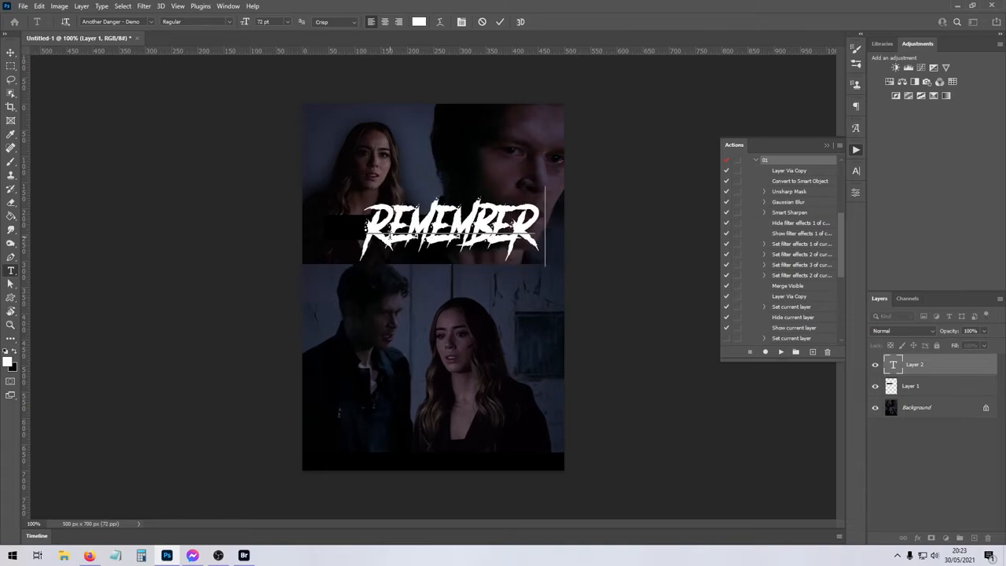
pyautogui.write(' WLOVED')
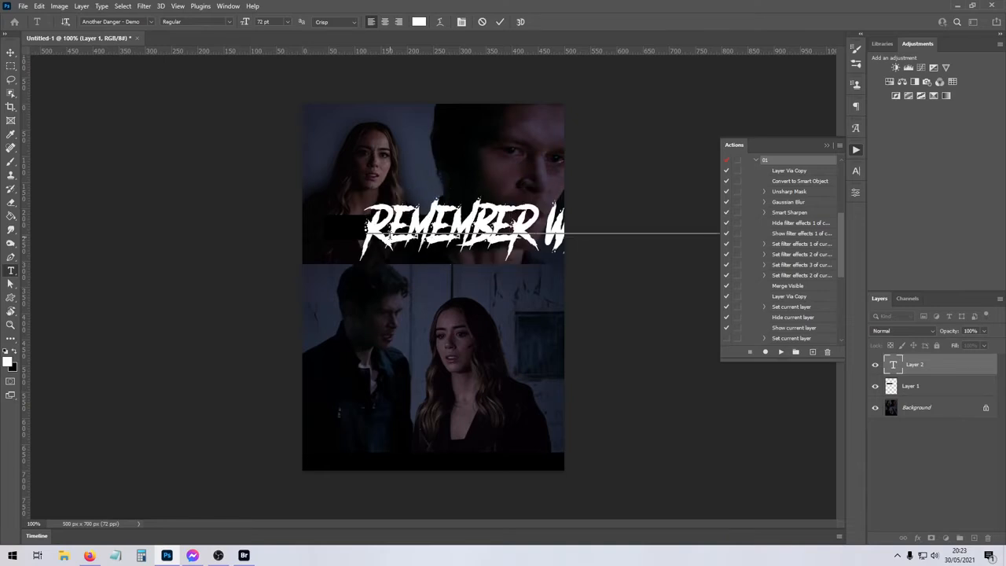
# - Change the whole caption's font to Arial Narrow Italic at 30 pt
pyautogui.hotkey('ctrl', 'a')
pyautogui.click(110, 21)
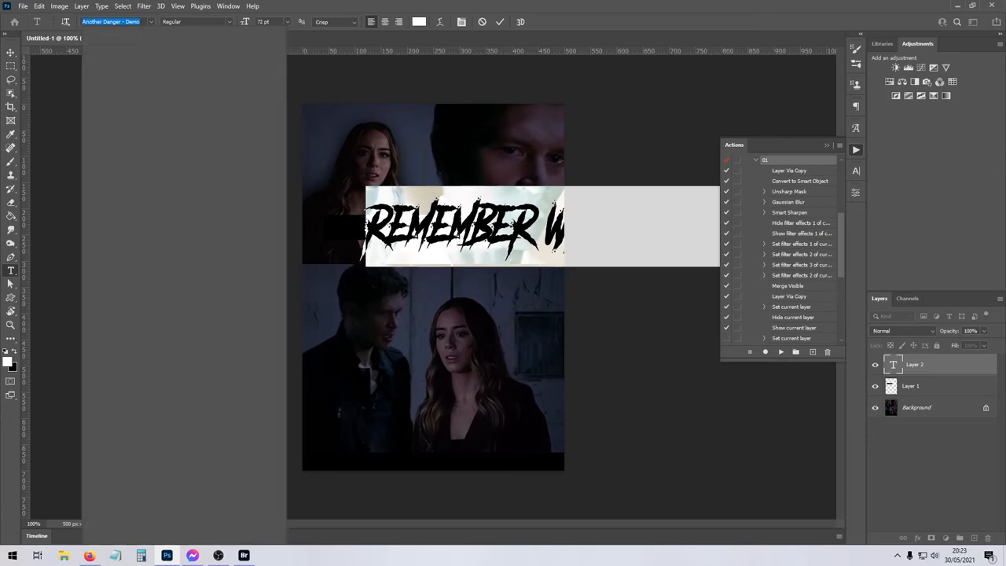
pyautogui.write('arial')
pyautogui.click(180, 64)
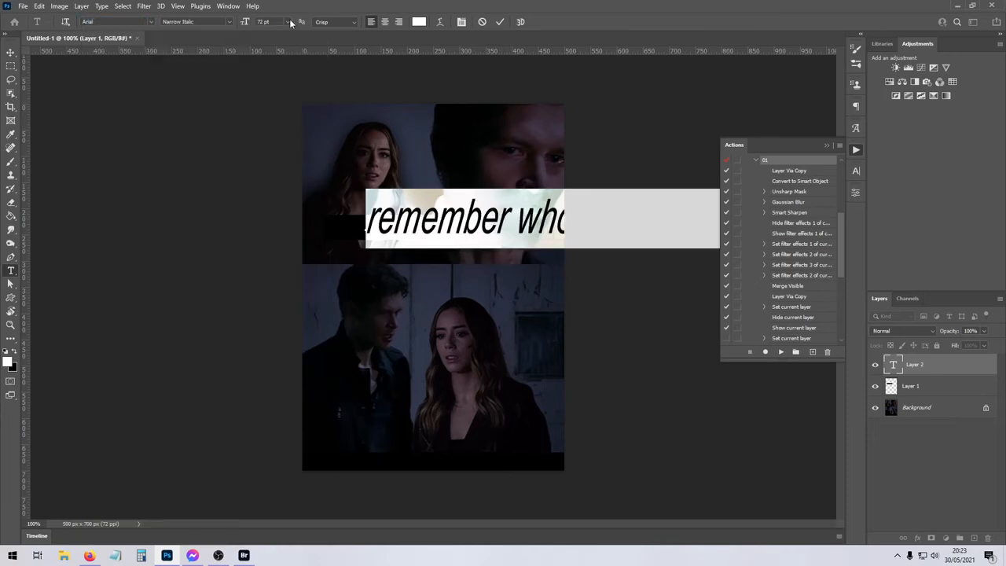
pyautogui.click(288, 21)
pyautogui.click(277, 124)
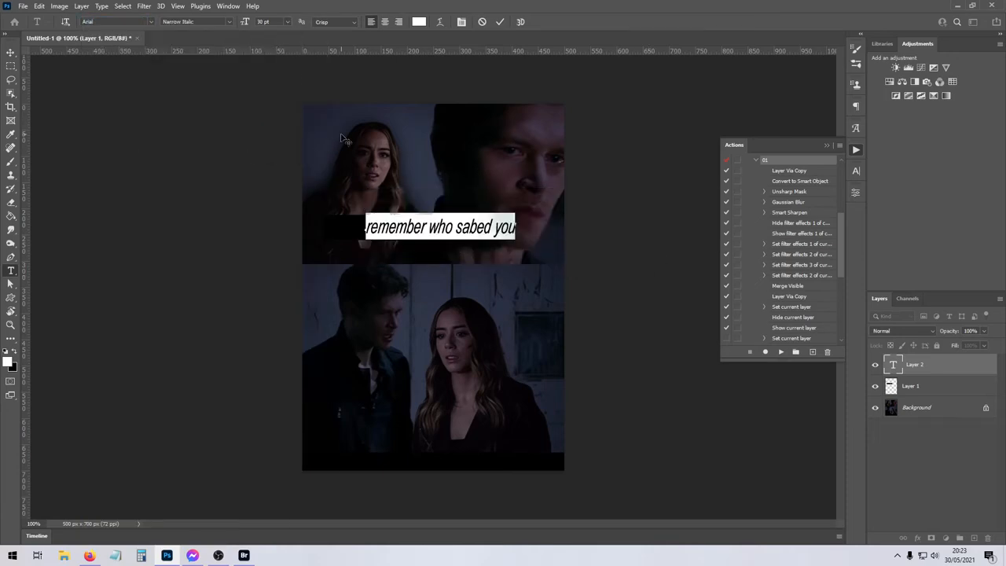
# - Format the caption in all caps without faux italic, with a vertical scale of 100% and a size of 18 pt
pyautogui.click(856, 171)
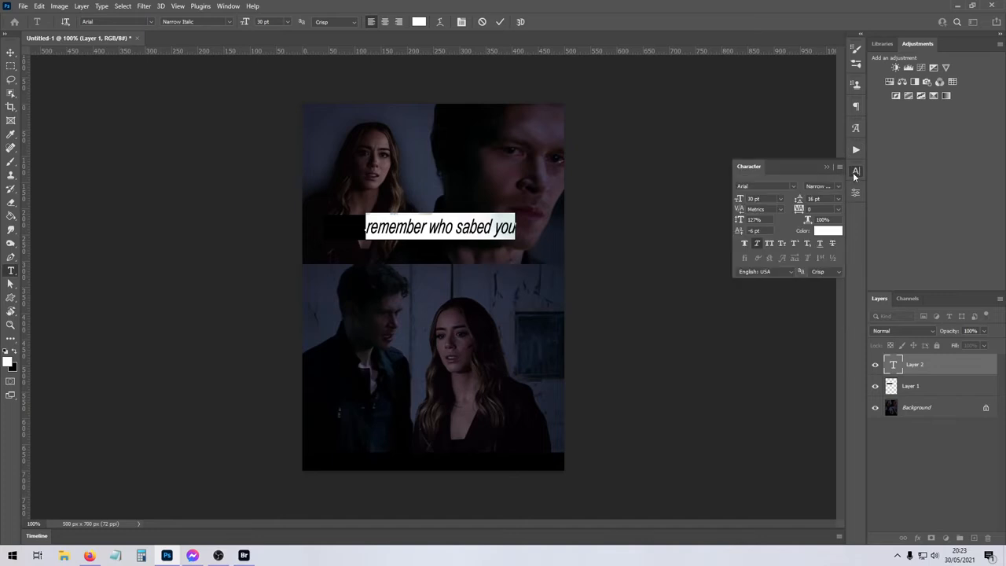
pyautogui.click(768, 244)
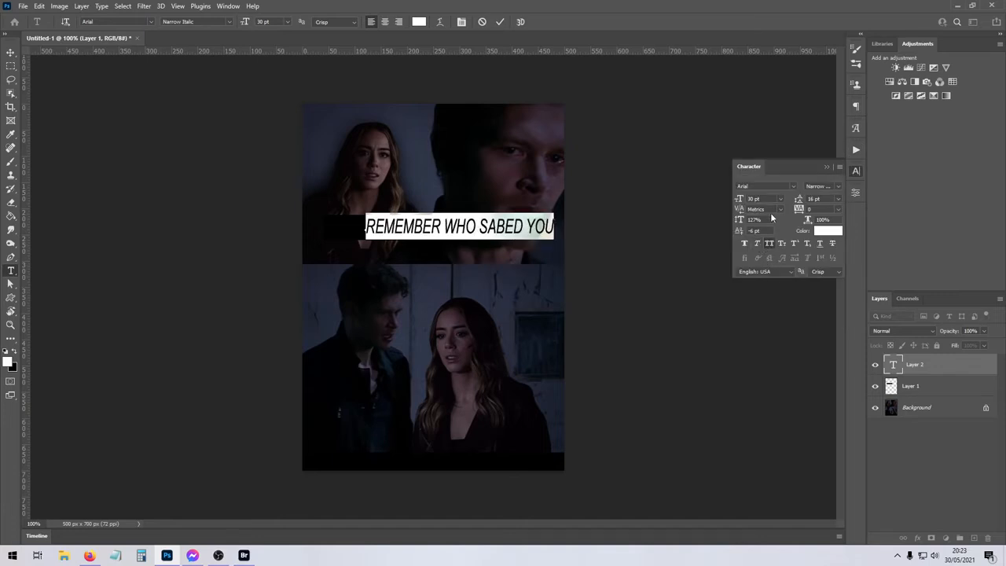
pyautogui.moveTo(770, 220); pyautogui.dragTo(669, 206)
pyautogui.write('100')
pyautogui.press('Return')
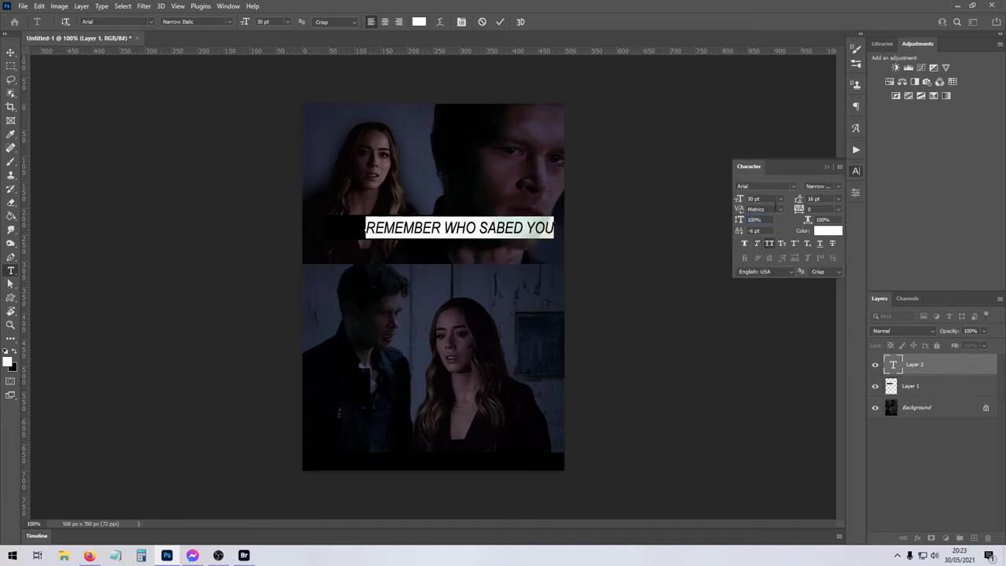
pyautogui.click(780, 199)
pyautogui.click(767, 284)
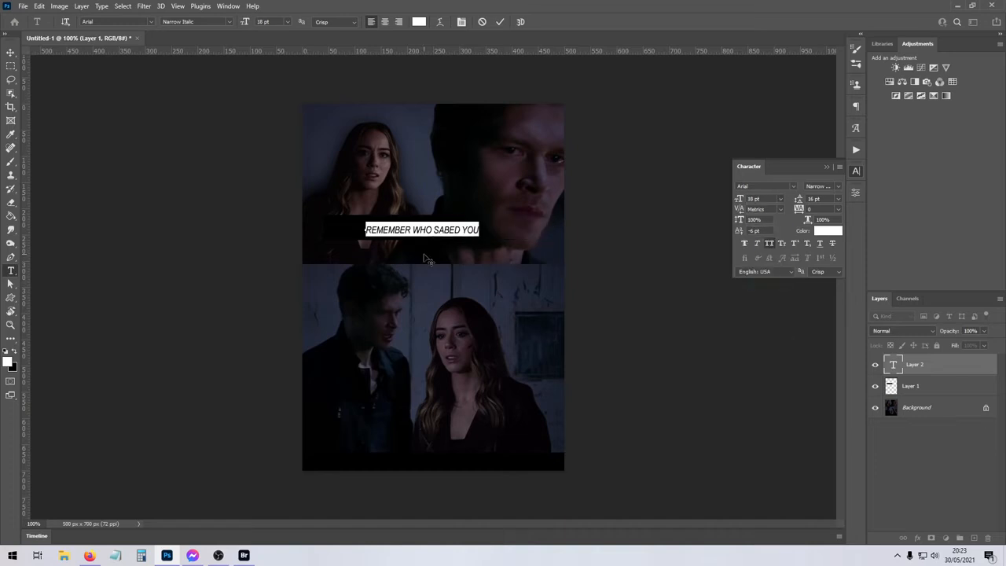
# - Move the caption to the upper-left corner of the black bar and correct SABED to SAVED
pyautogui.moveTo(424, 256)
pyautogui.mouseDown()
pyautogui.moveTo(395, 251)
pyautogui.moveTo(417, 225)
pyautogui.moveTo(408, 253)
pyautogui.mouseUp()
pyautogui.write('V')
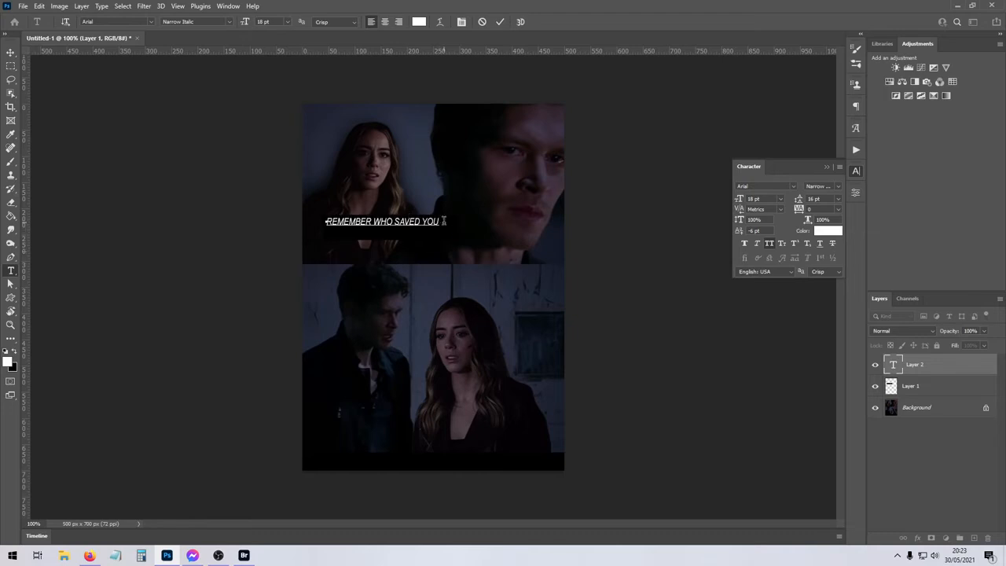
# - Extend the caption with ", KLAUS" and a second line reading "OH I HAVEN'T FORGOTTEN LOVE"
pyautogui.click(444, 220)
pyautogui.write(', KLAUS ')
pyautogui.write("OH I HAVEN'T FO")
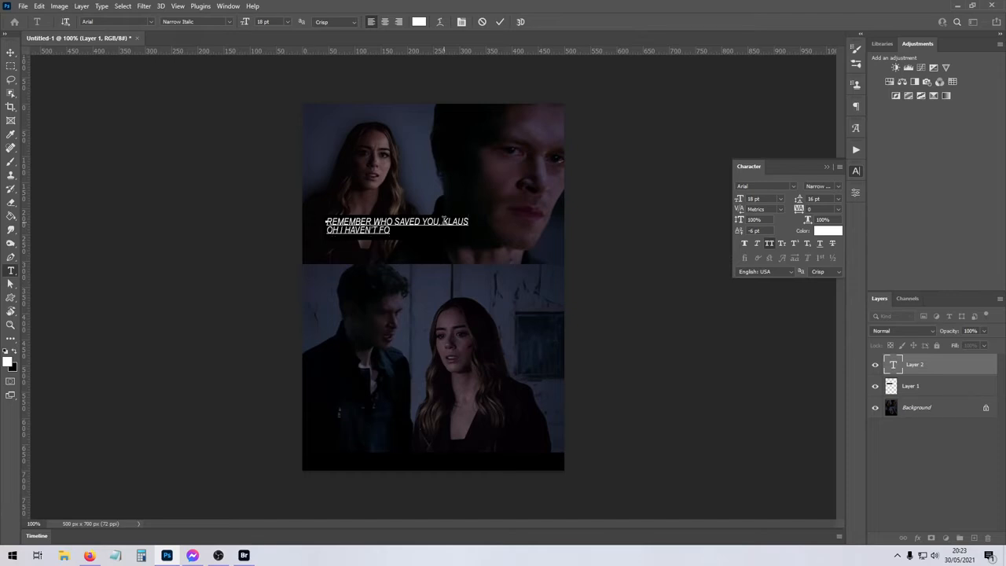
pyautogui.write('RGOTTEN LOVE')
pyautogui.click(443, 221)
pyautogui.write(',')
# - Finish editing the caption and set the text layer's font size to 16 pt
pyautogui.click(912, 366)
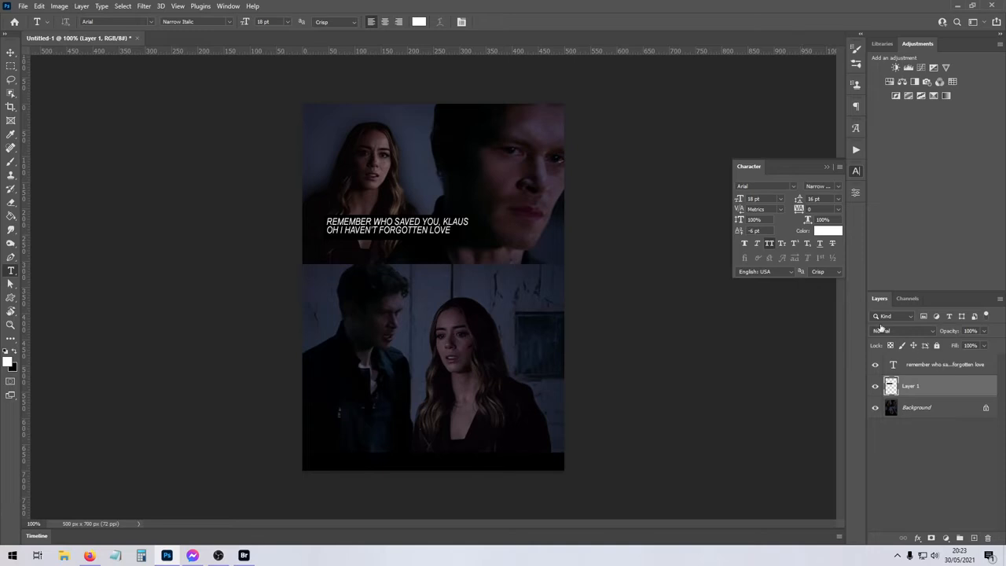
pyautogui.click(782, 201)
pyautogui.click(763, 277)
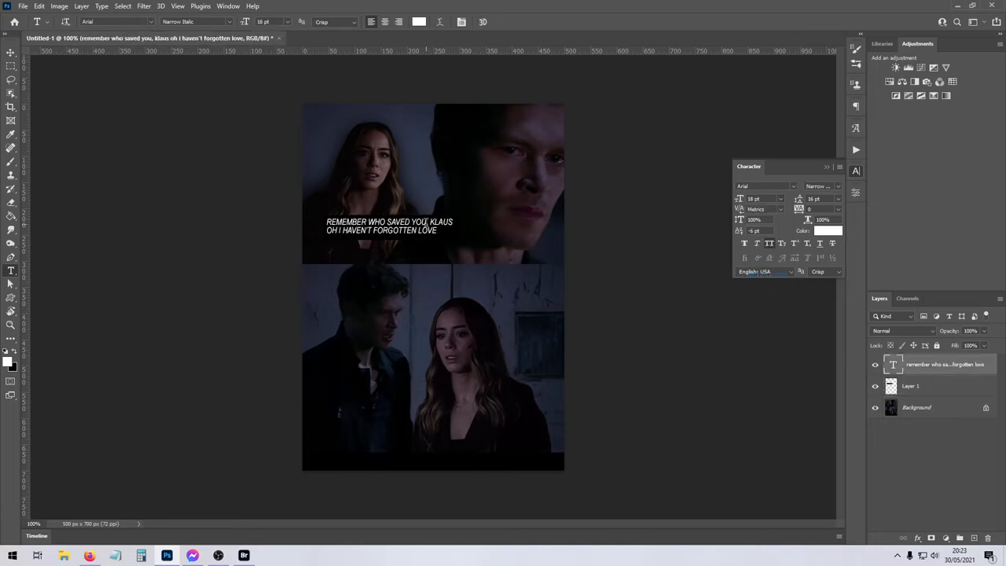
# - Invert the black bar on Layer 1 to white
pyautogui.click(922, 391)
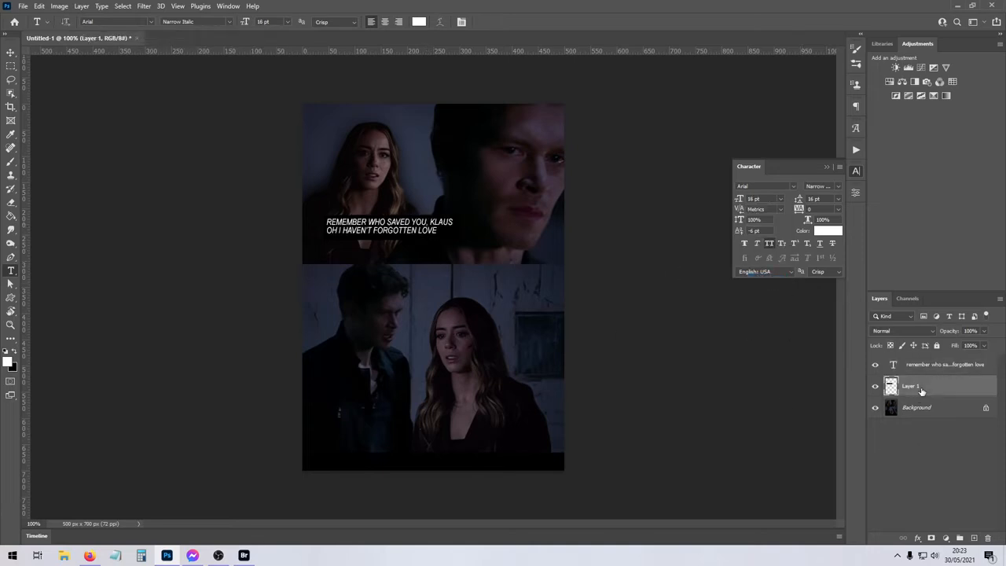
pyautogui.hotkey('ctrl', 'i')
pyautogui.click(920, 363)
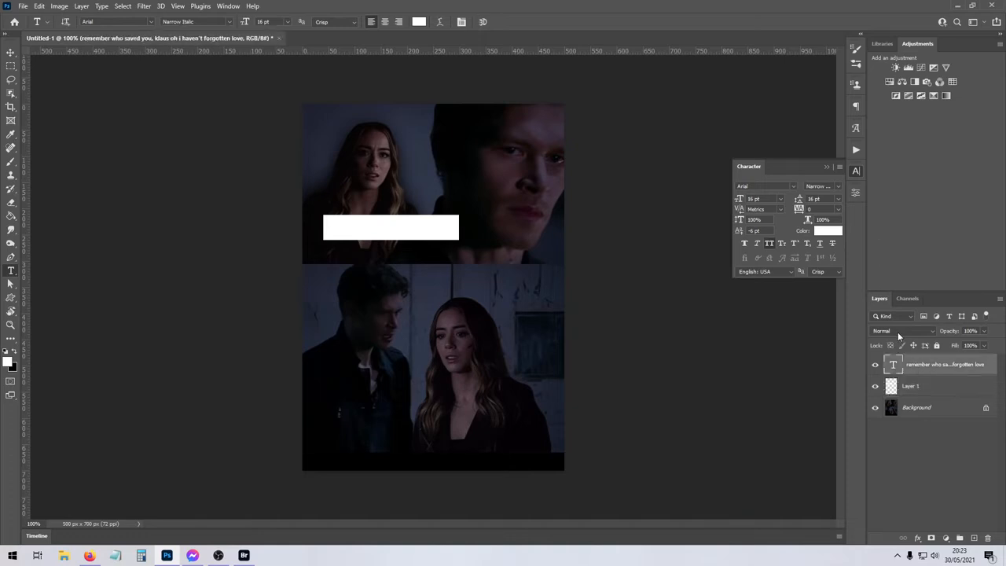
pyautogui.moveTo(940, 367); pyautogui.dragTo(936, 394)
pyautogui.click(931, 366)
pyautogui.hotkey('ctrl', 'z')
# - Set the opacity of the white bar on Layer 1 to 30%
pyautogui.click(940, 384)
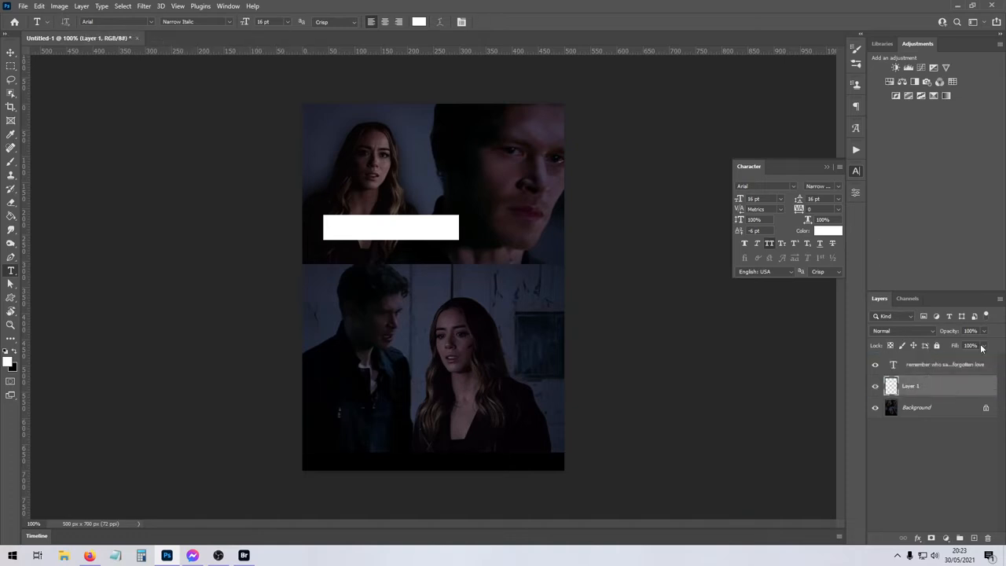
pyautogui.click(983, 331)
pyautogui.moveTo(985, 344); pyautogui.dragTo(950, 344)
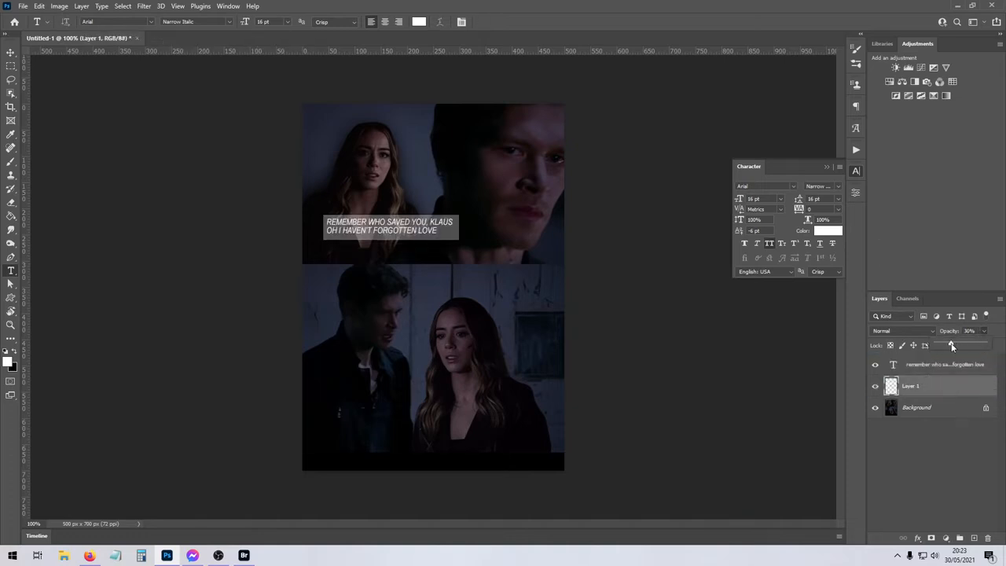
# - Color the caption's second line dark green (#275321) and finish the text edit by selecting Layer 1
pyautogui.doubleClick(916, 366)
pyautogui.click(415, 229)
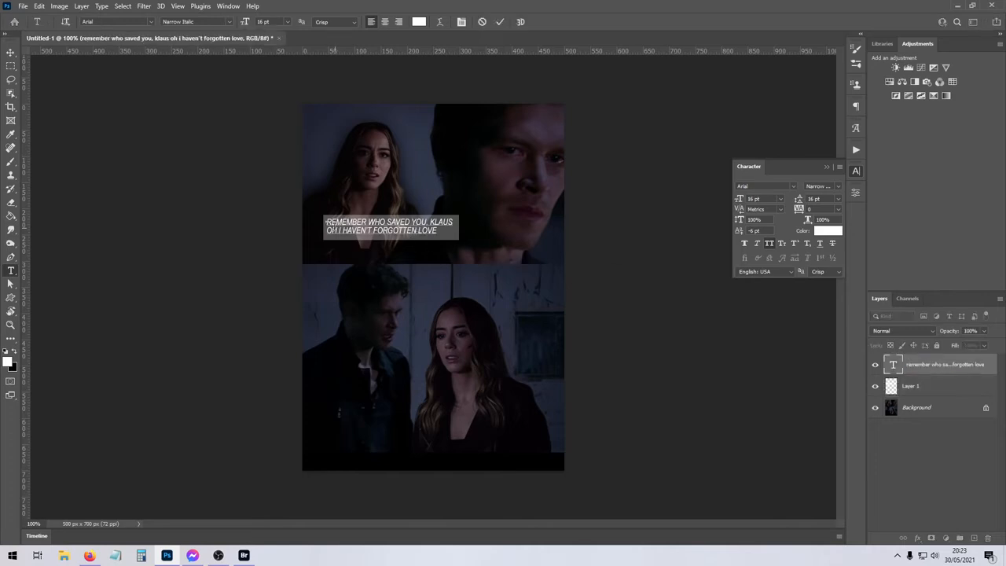
pyautogui.moveTo(327, 224); pyautogui.dragTo(486, 236)
pyautogui.click(828, 231)
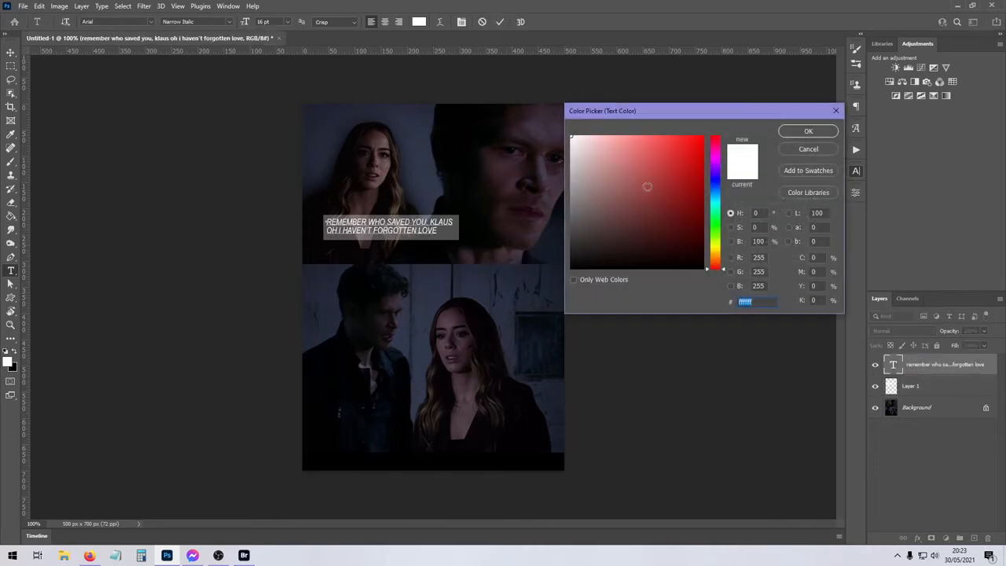
pyautogui.moveTo(715, 198); pyautogui.dragTo(715, 230)
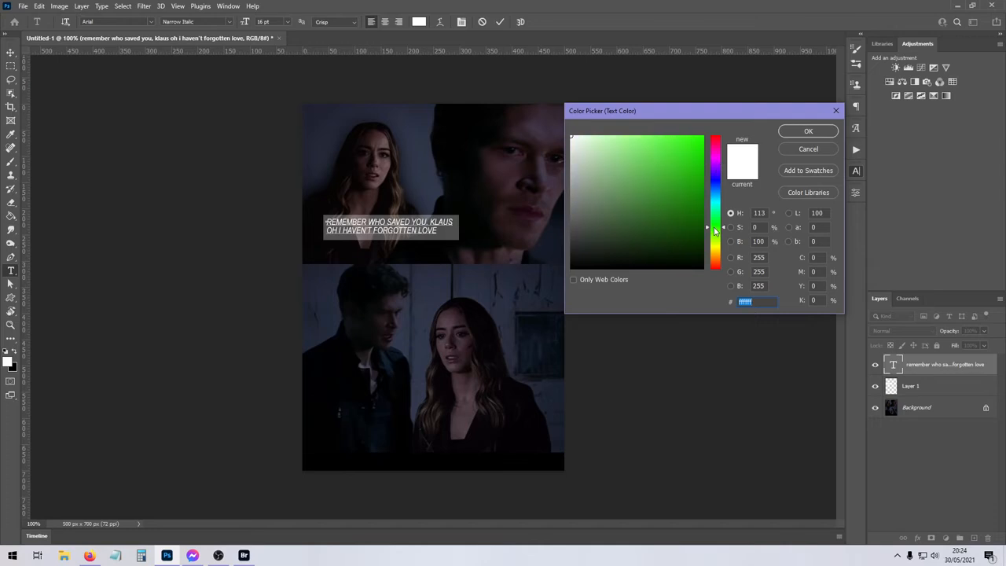
pyautogui.moveTo(640, 217); pyautogui.dragTo(651, 225)
pyautogui.click(802, 135)
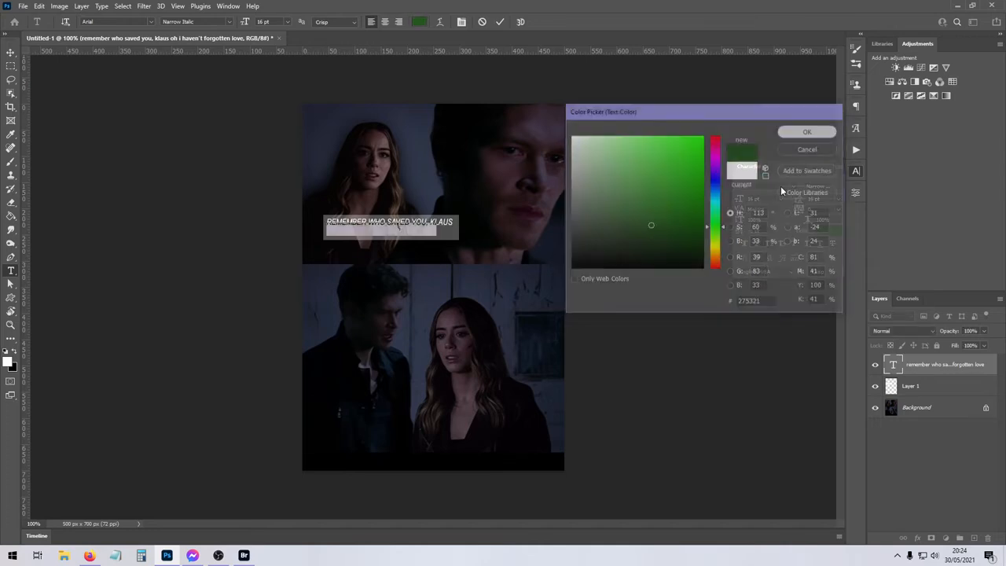
pyautogui.click(919, 387)
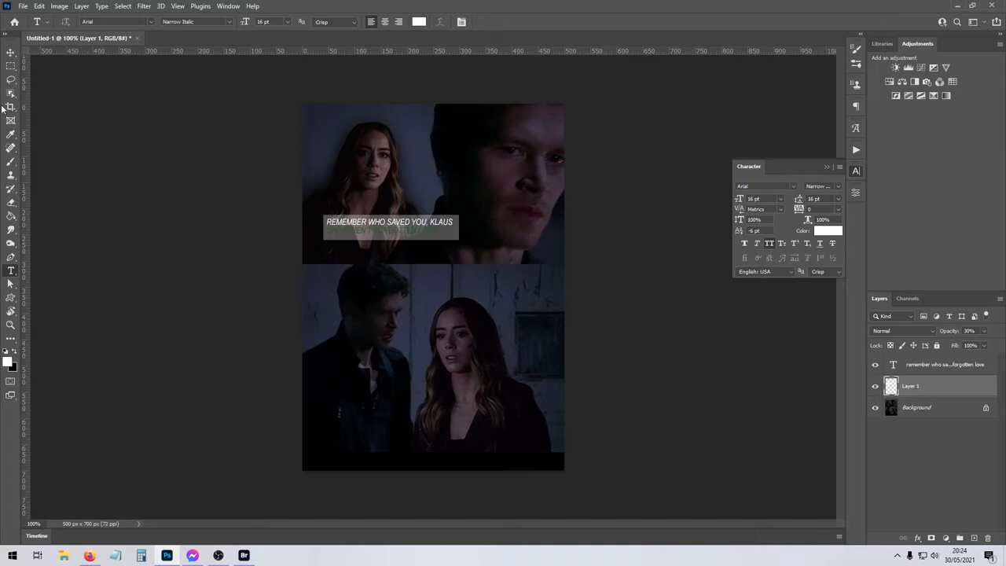
# - Add a text layer reading "foul play & vietato" and place it beneath the dialogue caption
pyautogui.click(11, 66)
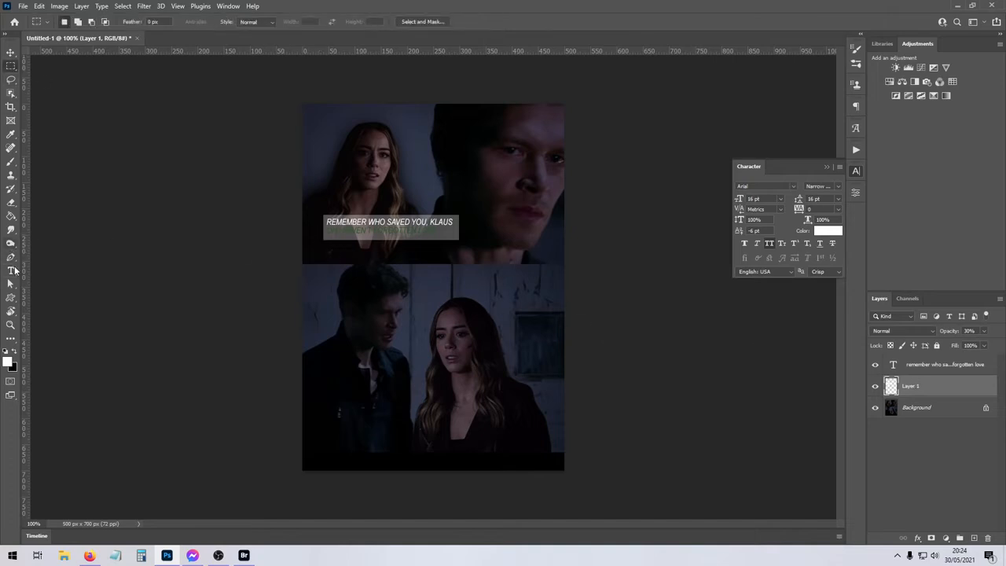
pyautogui.click(11, 270)
pyautogui.click(374, 249)
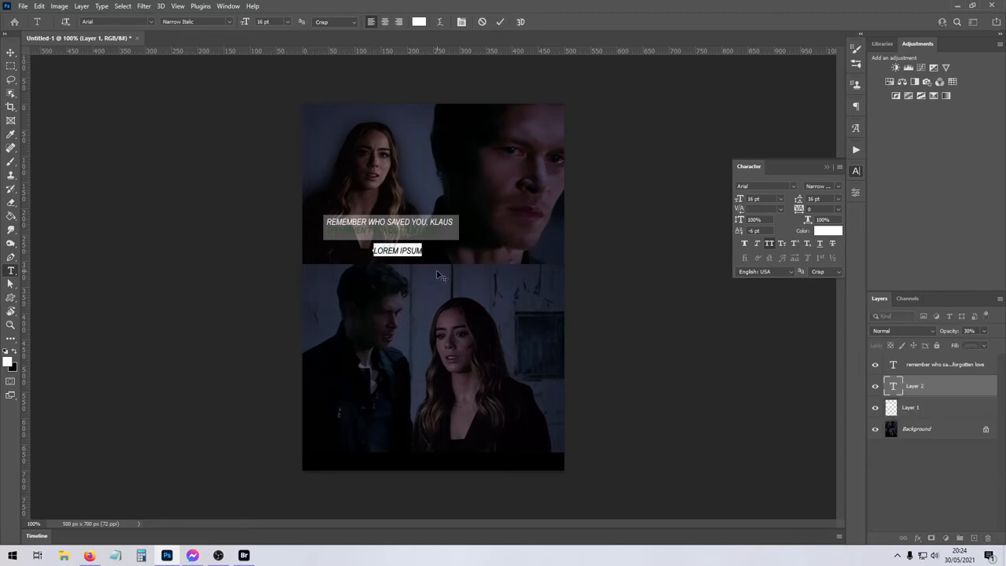
pyautogui.write('FOUL')
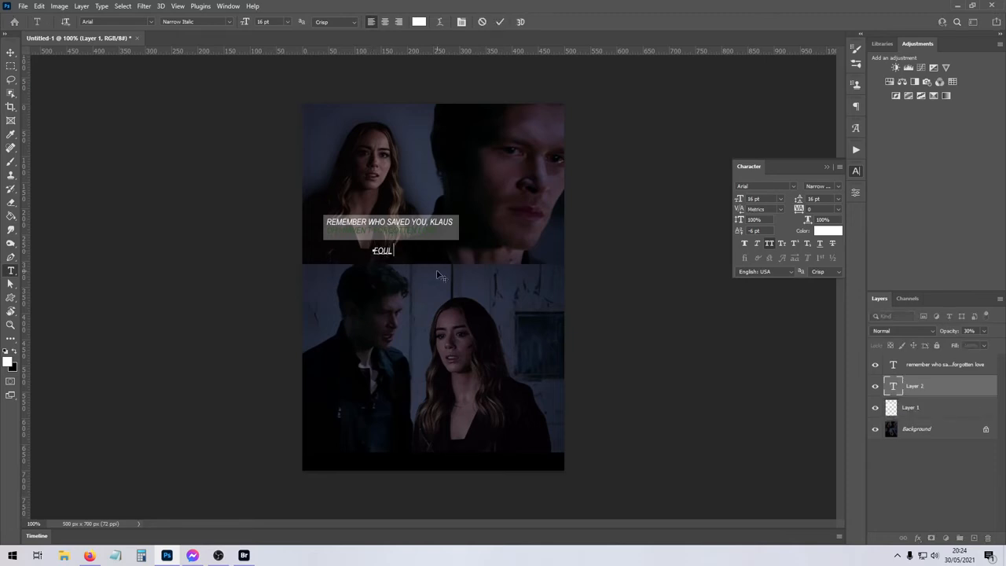
pyautogui.write(' PLAY & ')
pyautogui.write(' &')
pyautogui.moveTo(439, 275); pyautogui.dragTo(537, 410)
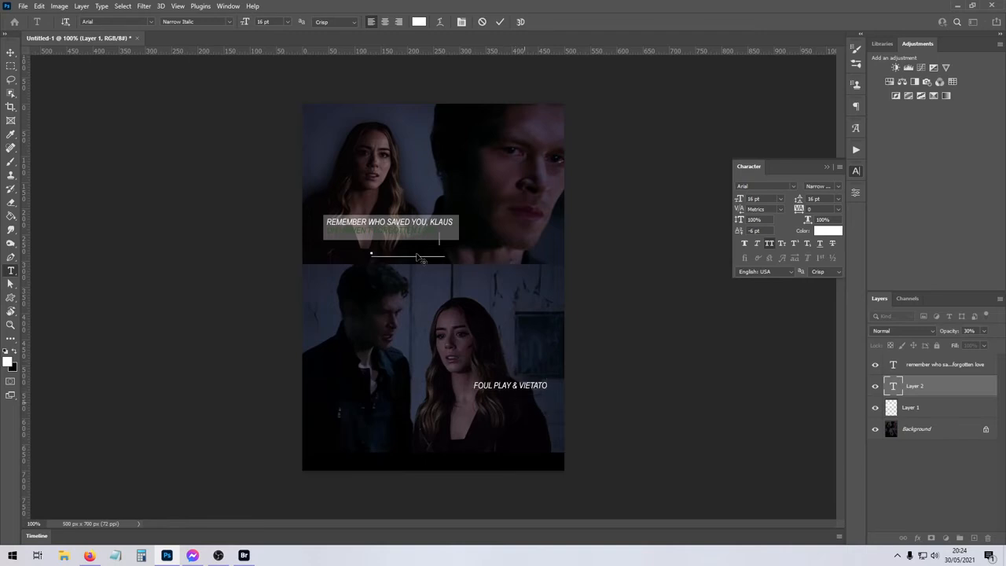
pyautogui.moveTo(418, 255); pyautogui.dragTo(405, 255)
# - Set the "foul play & vietato" text to 11 pt with tracking 200 and align it with the bar's lower-right corner
pyautogui.hotkey('ctrl', 'a')
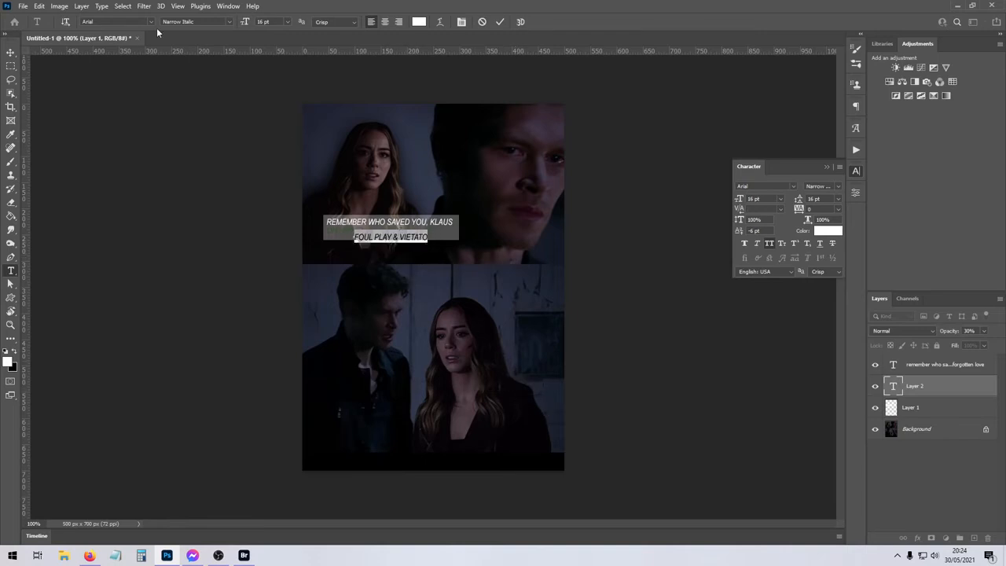
pyautogui.click(780, 199)
pyautogui.click(782, 253)
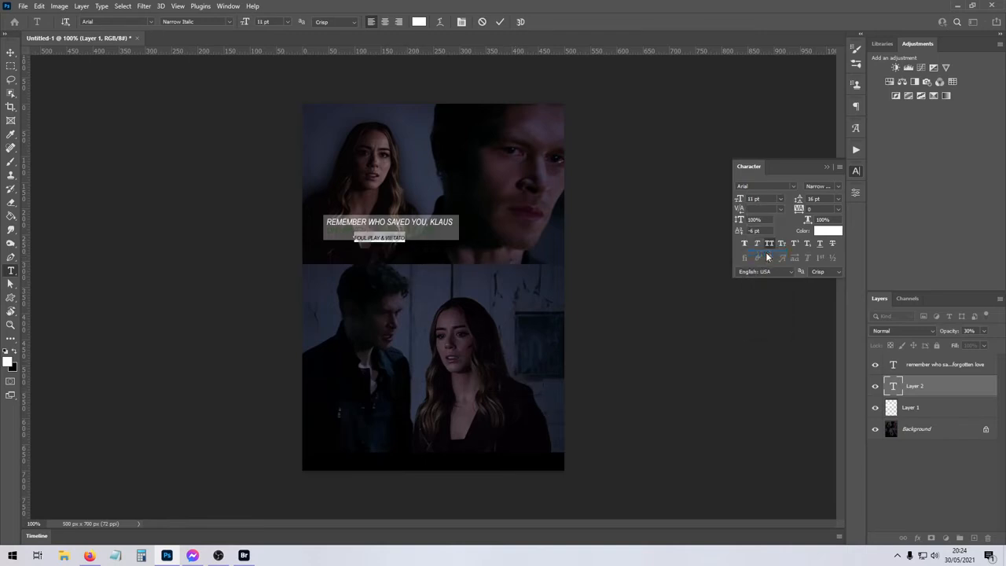
pyautogui.click(838, 209)
pyautogui.click(824, 333)
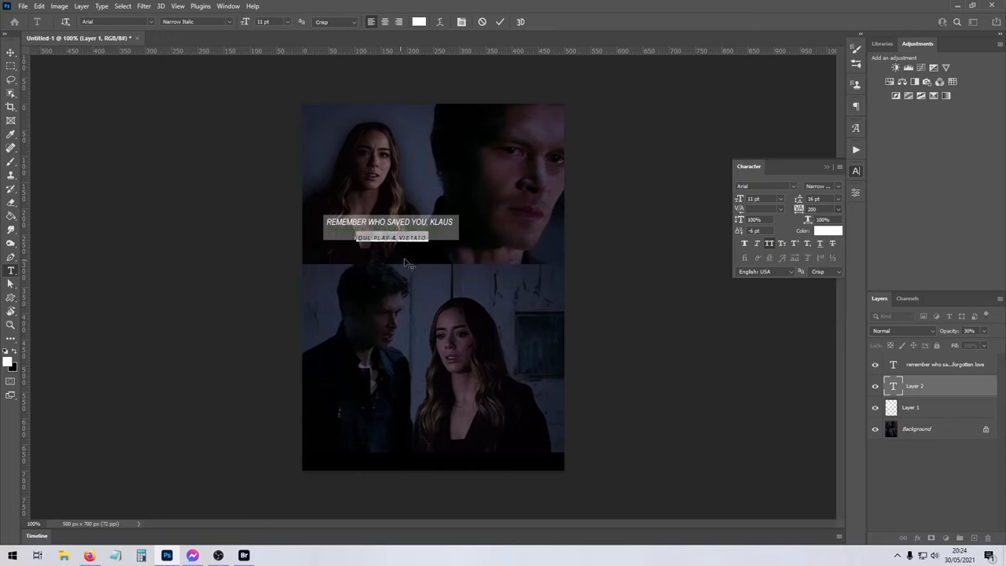
pyautogui.moveTo(414, 263); pyautogui.dragTo(430, 263)
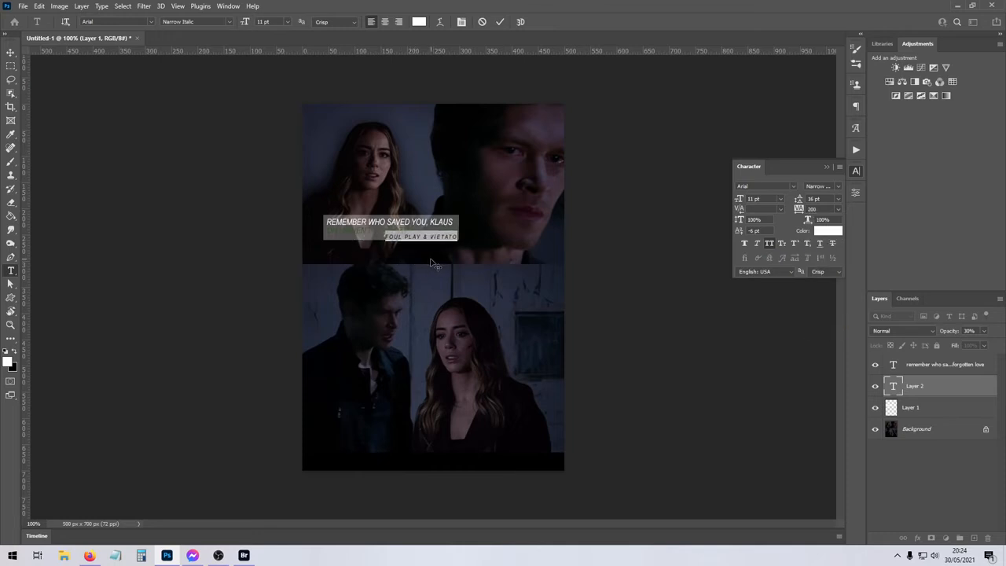
pyautogui.click(932, 387)
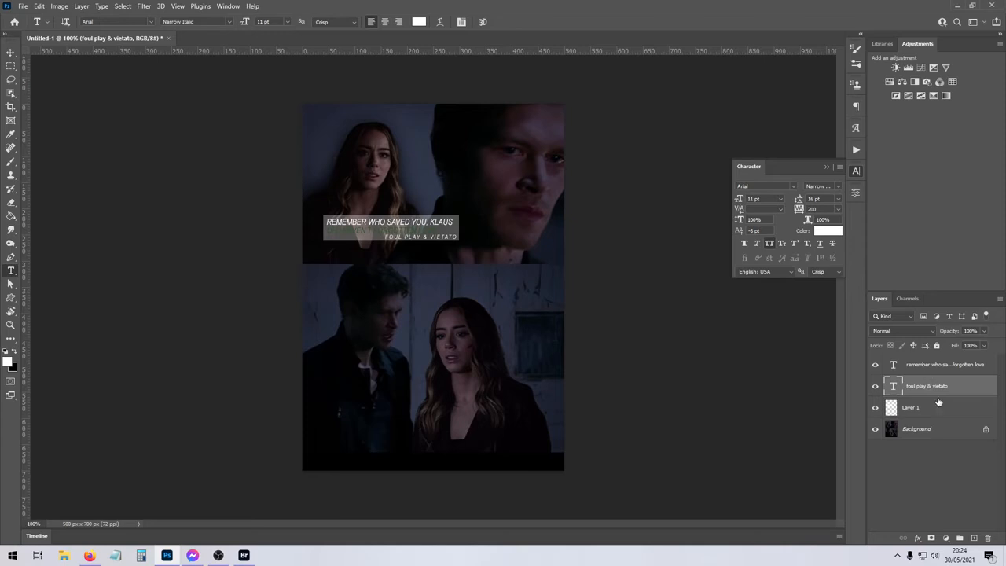
# - Invert the bar on Layer 1 to black and set its opacity to 100%
pyautogui.click(927, 406)
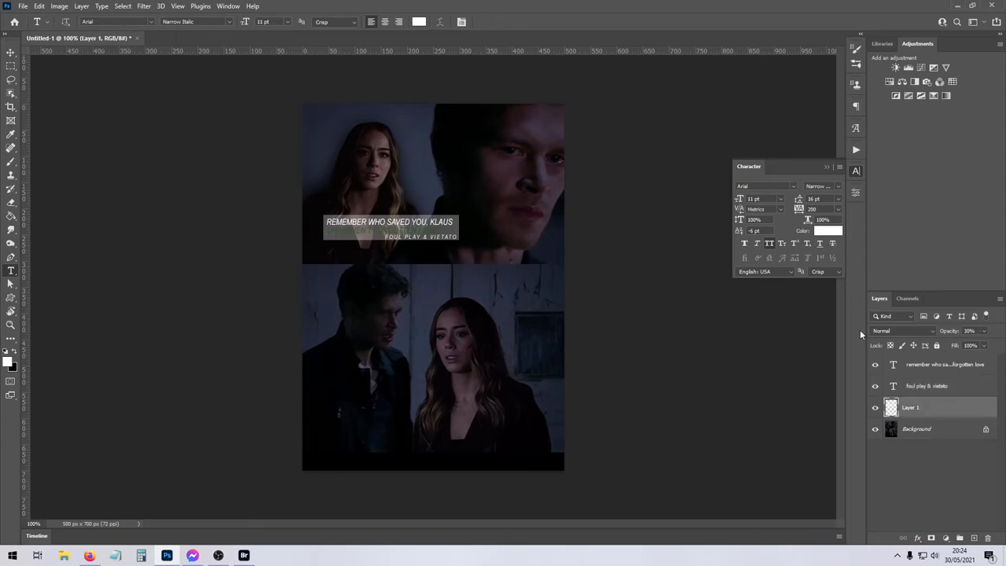
pyautogui.click(984, 331)
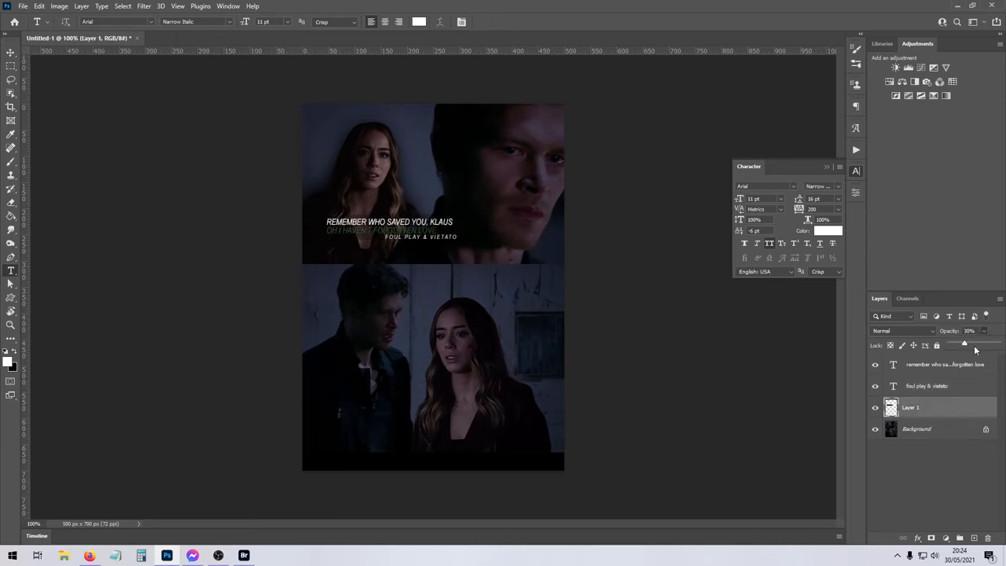
pyautogui.moveTo(974, 345); pyautogui.dragTo(999, 344)
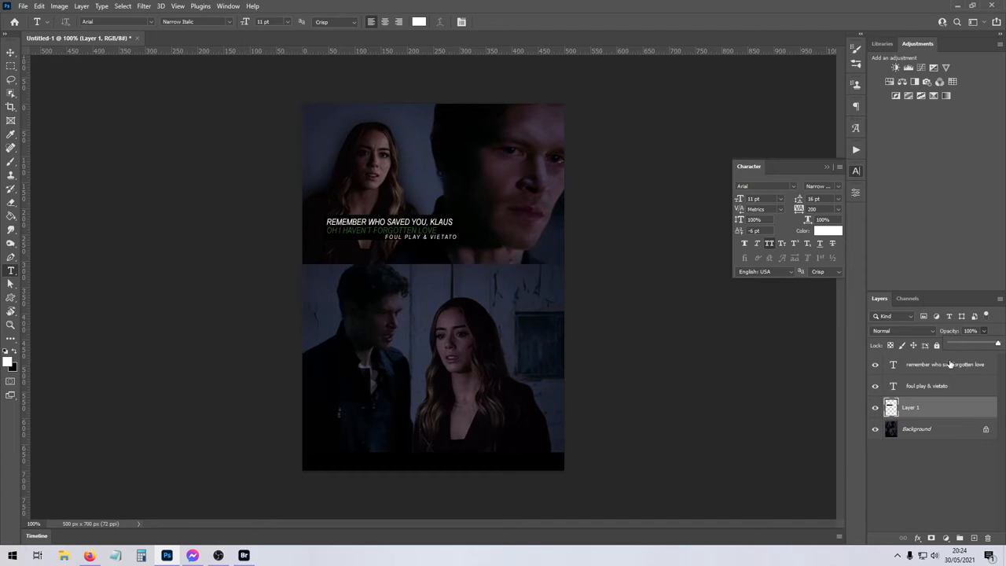
pyautogui.click(924, 414)
# - Insert a comma after "Oh" in the caption's second line and finish the text edit
pyautogui.click(338, 229)
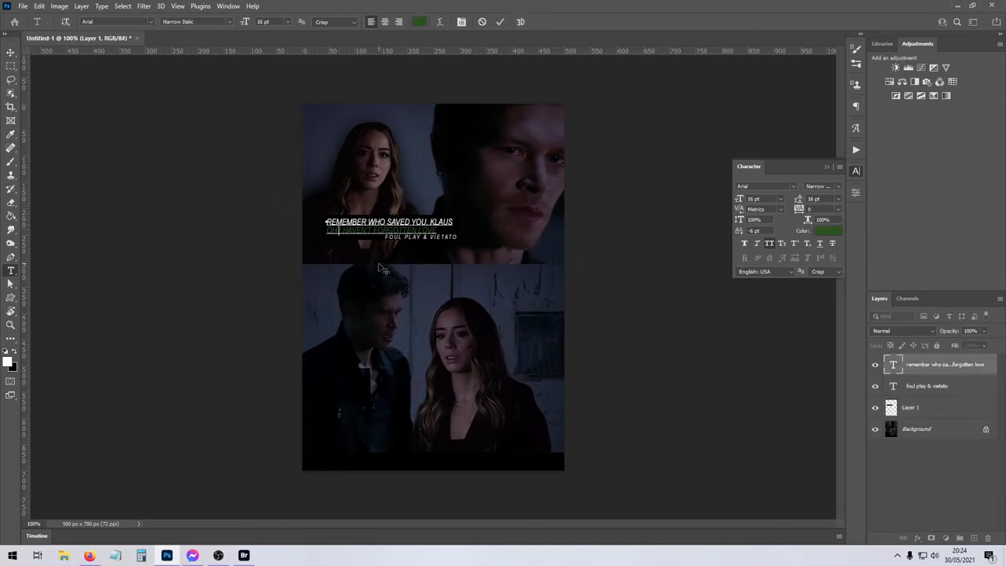
pyautogui.write(',')
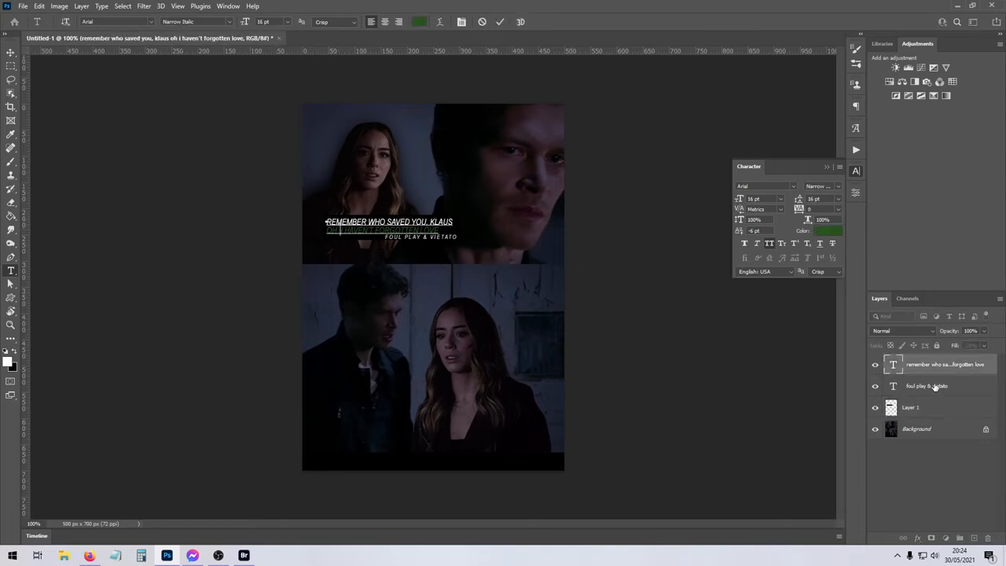
pyautogui.press('BackSpace')
pyautogui.click(948, 372)
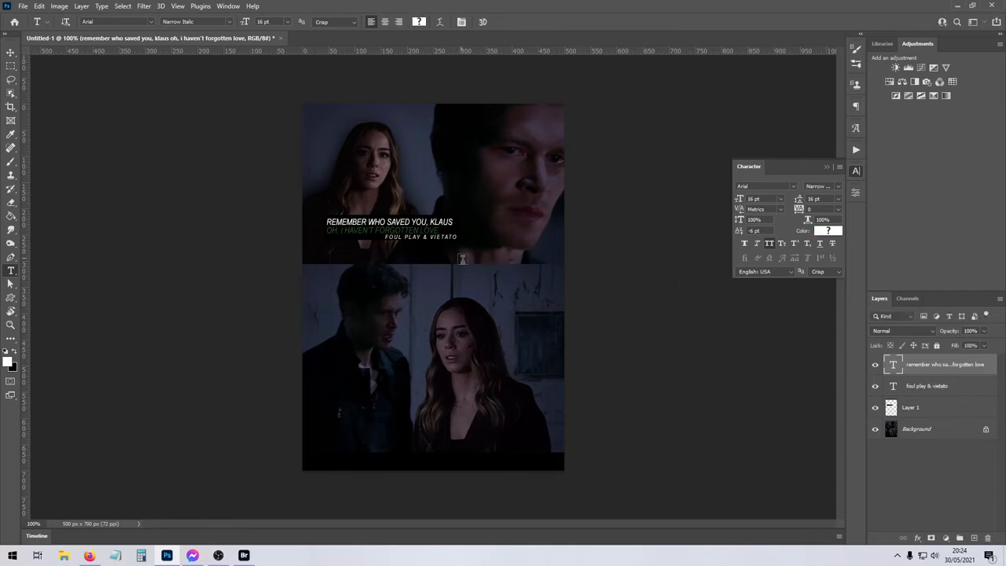
# - Lower the opacity of the "foul play & vietato" text layer to 11%
pyautogui.click(456, 237)
pyautogui.moveTo(459, 237); pyautogui.dragTo(383, 236)
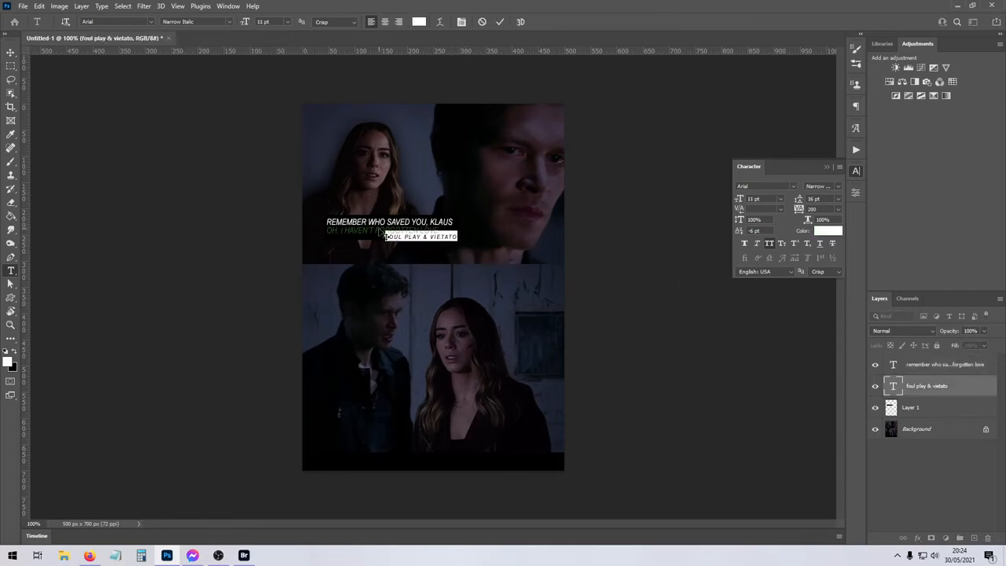
pyautogui.click(983, 331)
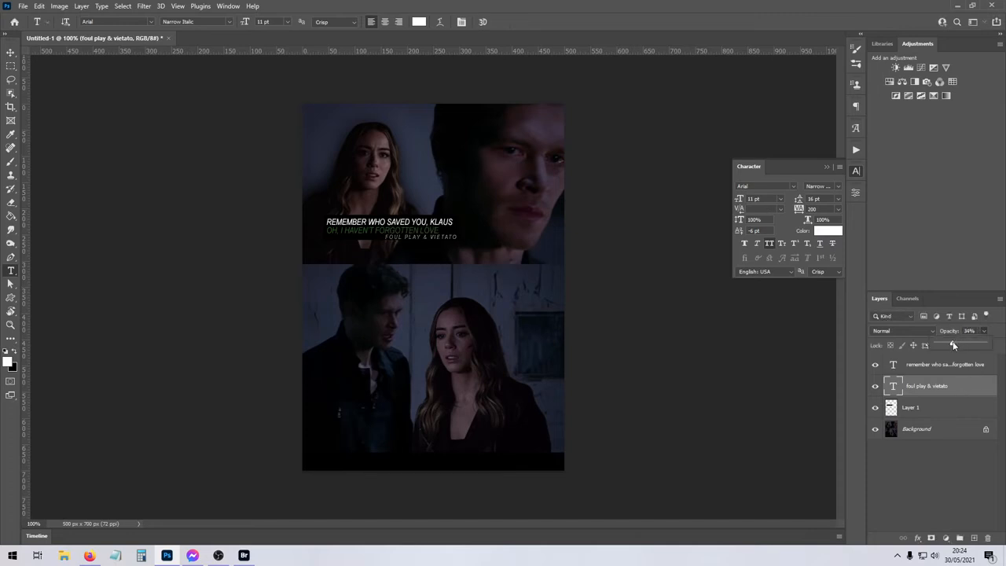
pyautogui.moveTo(953, 345); pyautogui.dragTo(942, 345)
pyautogui.click(927, 390)
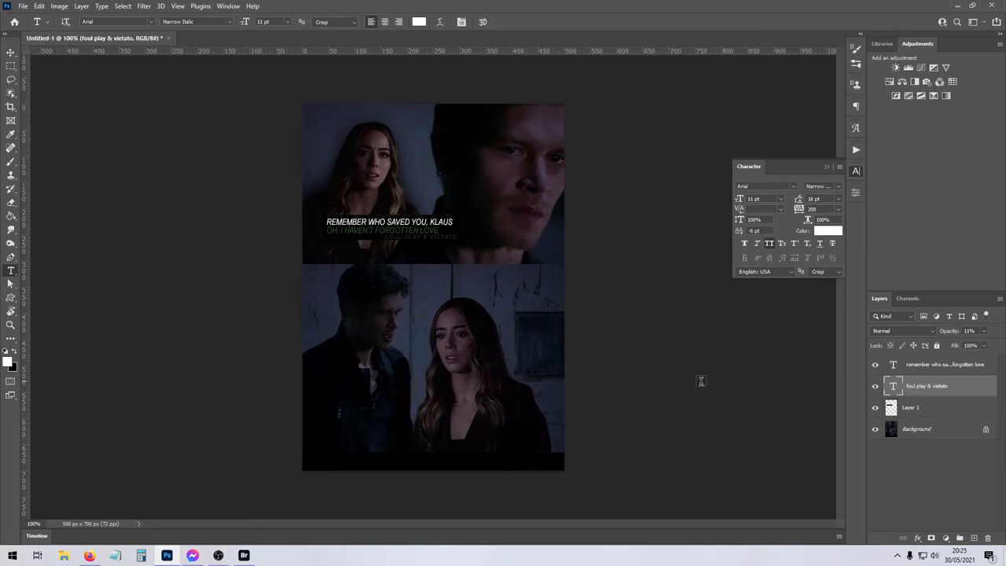
# - Switch to Adobe Bridge and open the psd_60 death omen file from the PSDs > most used > DO folder in Photoshop
pyautogui.click(244, 556)
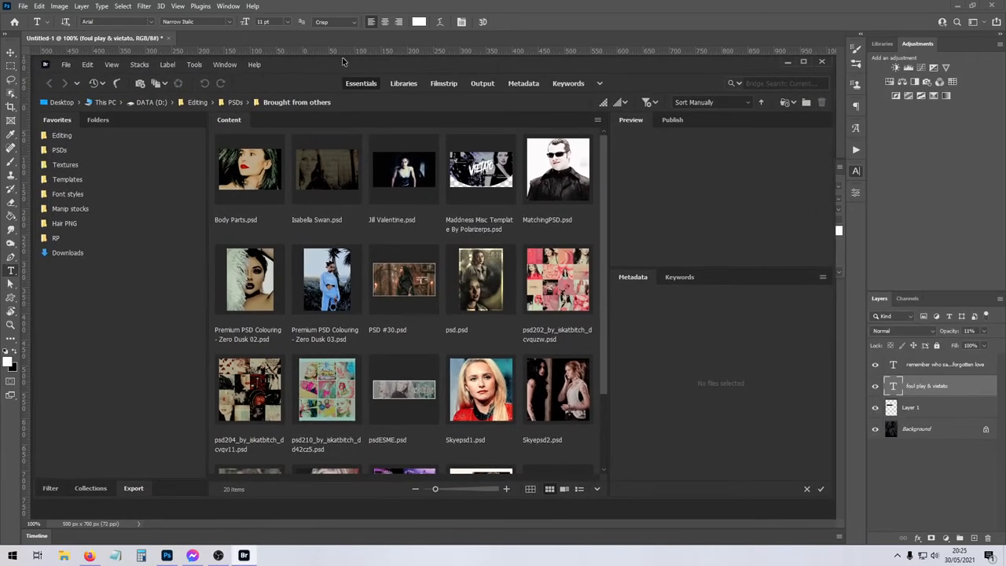
pyautogui.click(235, 102)
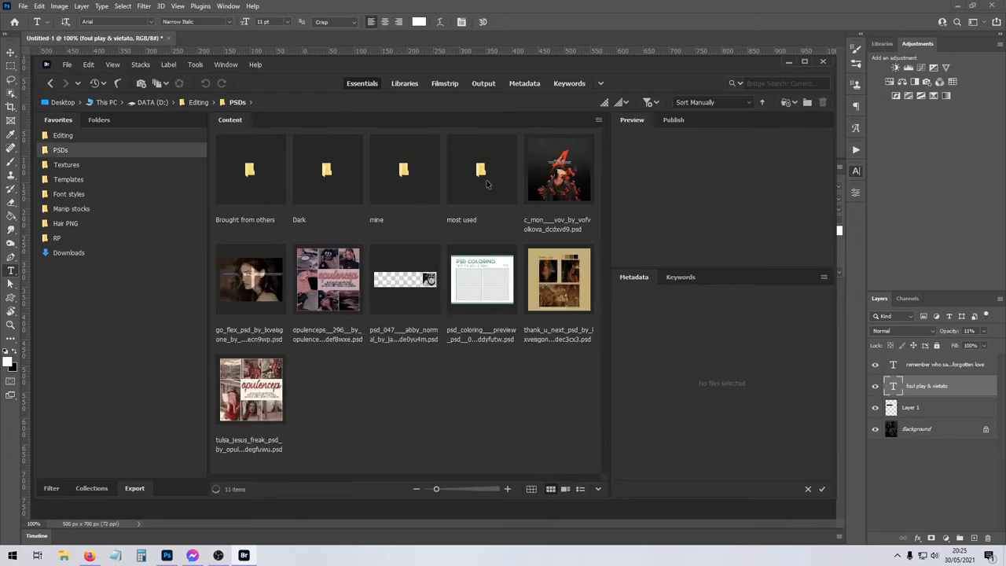
pyautogui.doubleClick(481, 176)
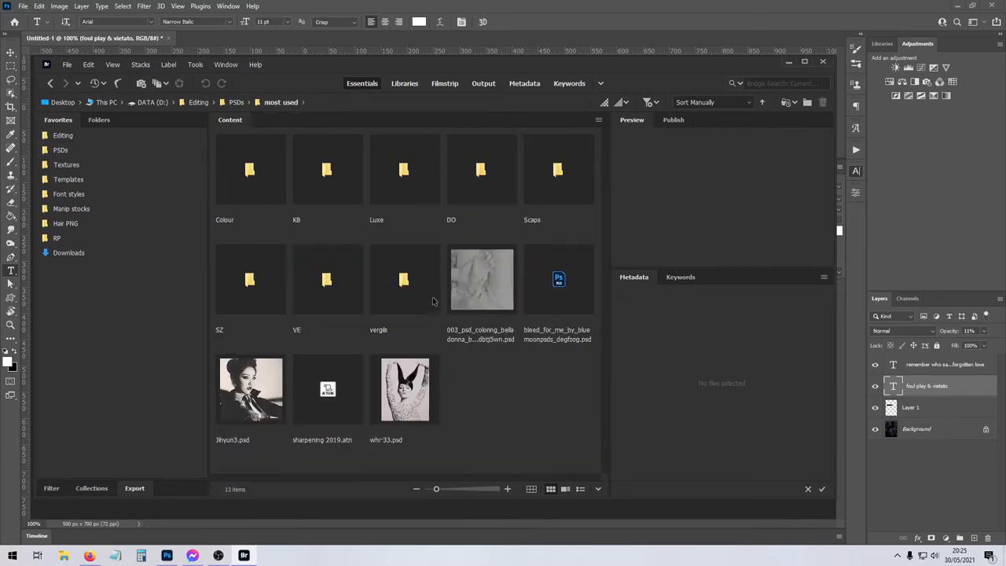
pyautogui.doubleClick(483, 169)
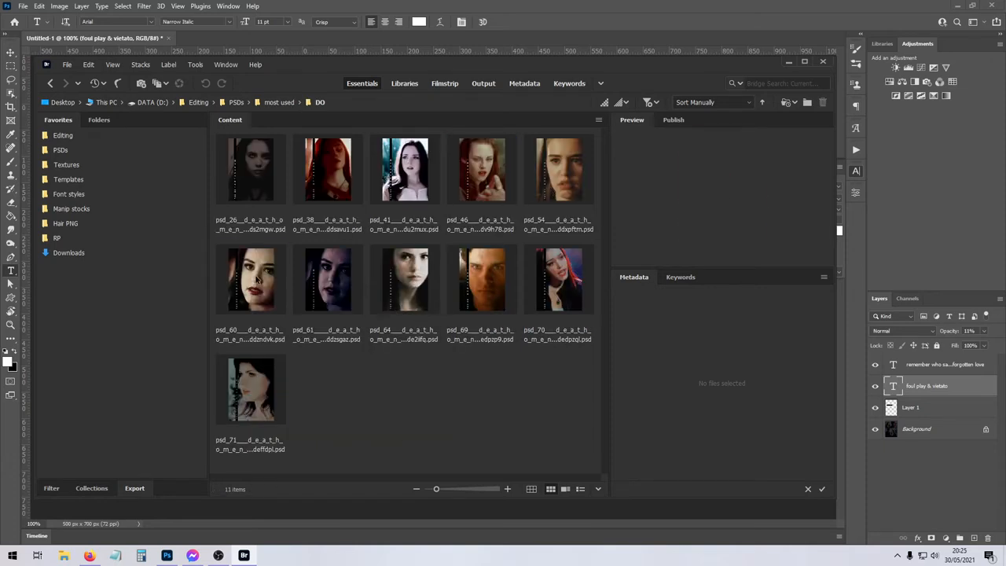
pyautogui.doubleClick(258, 281)
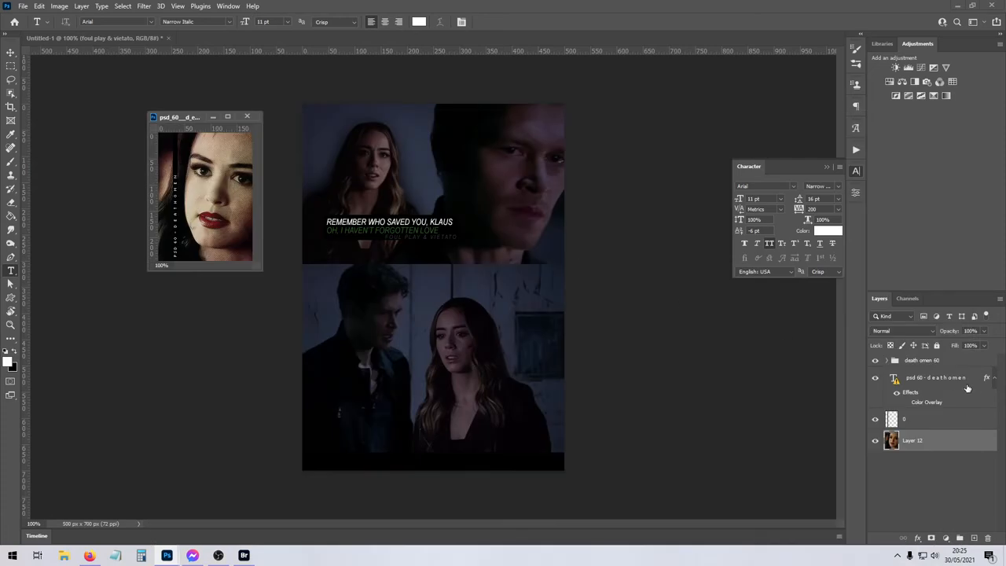
# - Copy the death omen 60 coloring group into the cover directly above the Background layer and close the source file
pyautogui.moveTo(914, 363); pyautogui.dragTo(515, 290)
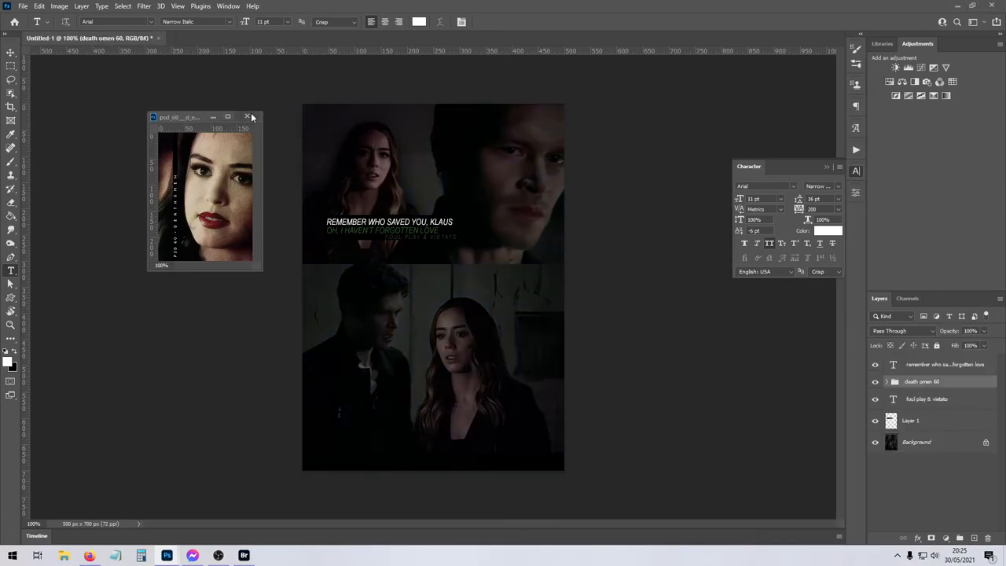
pyautogui.click(249, 116)
pyautogui.click(887, 382)
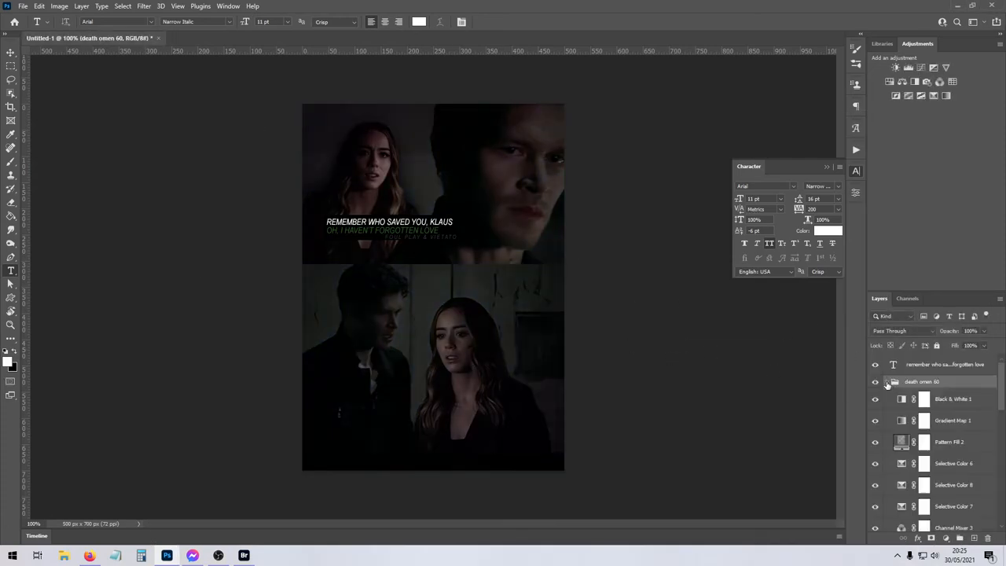
pyautogui.click(889, 382)
pyautogui.moveTo(912, 381)
pyautogui.mouseDown()
pyautogui.moveTo(929, 360)
pyautogui.moveTo(926, 412)
pyautogui.moveTo(905, 427)
pyautogui.mouseUp()
pyautogui.click(887, 425)
# - Review Pattern Fill 2 and nearby adjustments in the death omen 60 group, and hide the Color Balance 2 layer
pyautogui.scroll(-2, 928, 424)
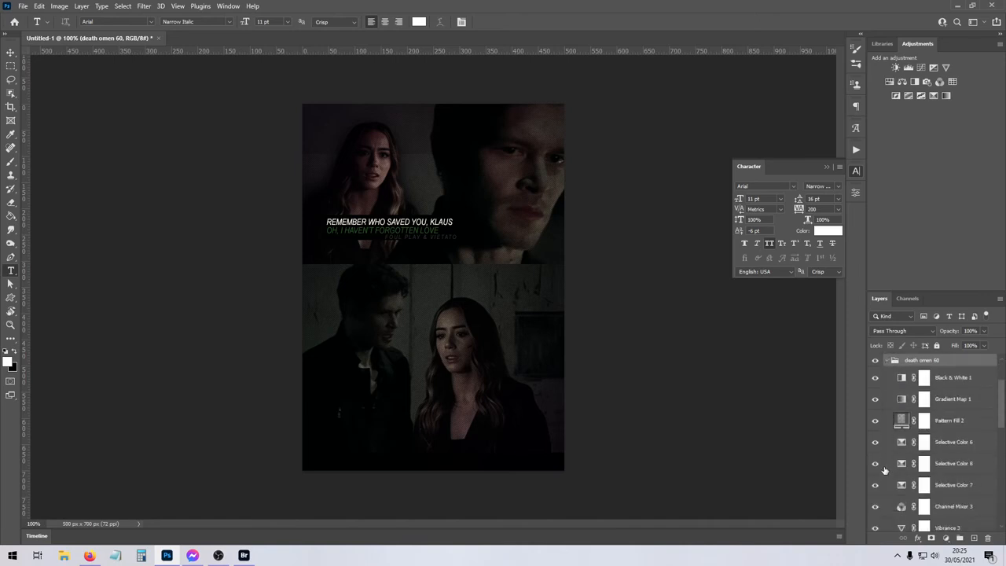
pyautogui.doubleClick(902, 421)
pyautogui.click(694, 173)
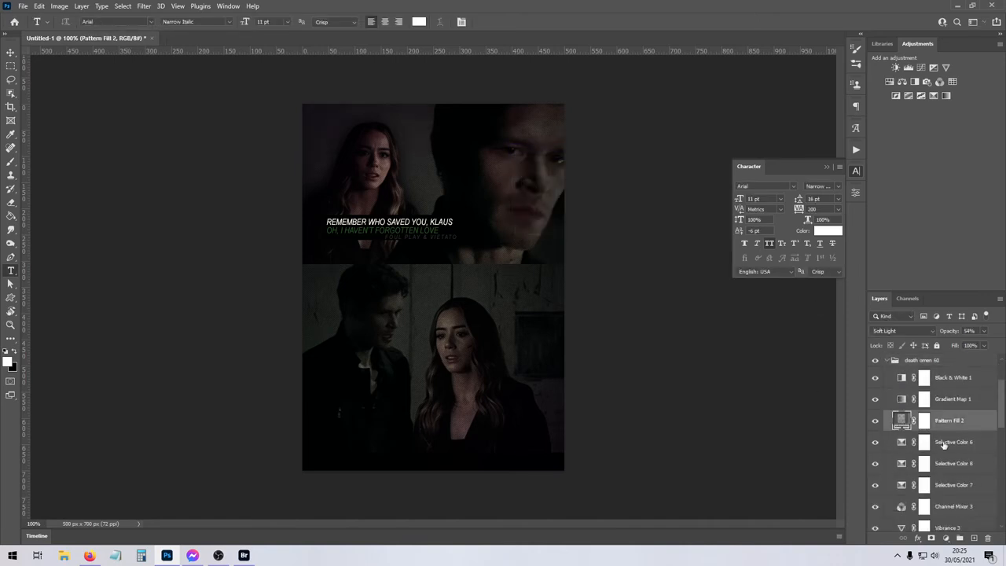
pyautogui.scroll(-5, 881, 460)
pyautogui.click(876, 464)
pyautogui.click(876, 464)
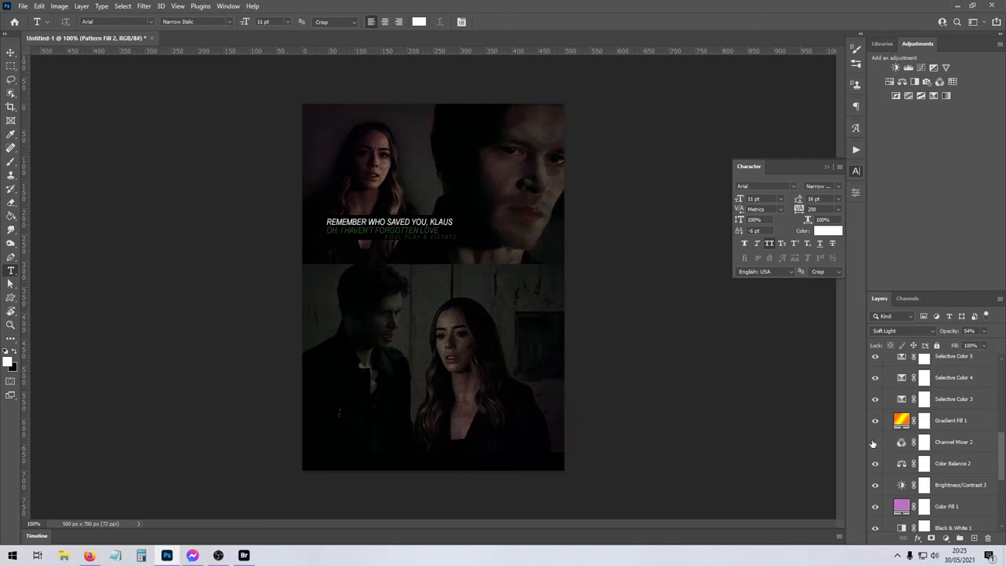
pyautogui.click(875, 444)
pyautogui.click(875, 444)
pyautogui.click(876, 464)
# - Compare the coloring with and without Black & White 1, Color Fill 1, Brightness/Contrast 3 and Vibrance 1
pyautogui.scroll(-5, 876, 456)
pyautogui.click(874, 422)
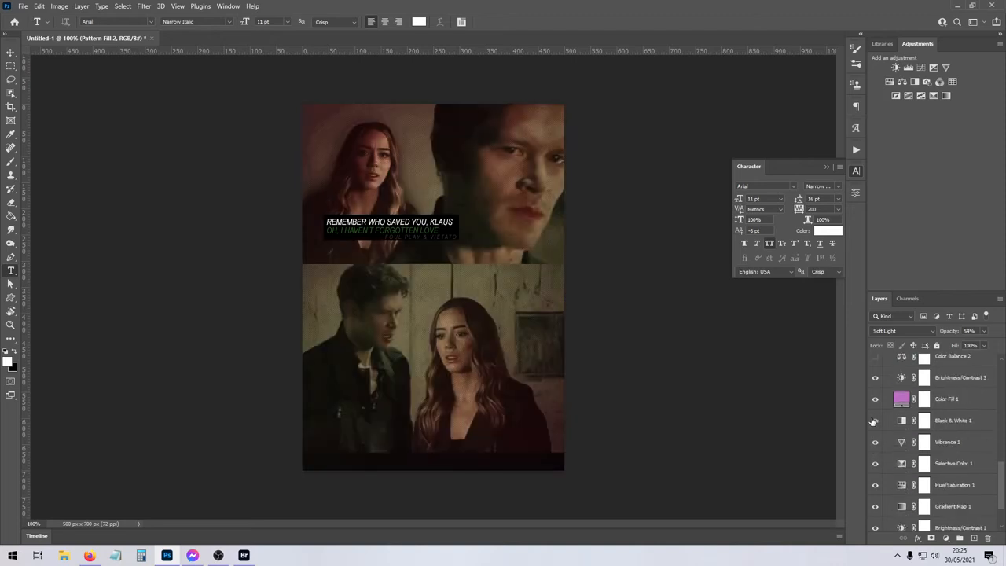
pyautogui.click(874, 422)
pyautogui.click(877, 401)
pyautogui.click(878, 400)
pyautogui.click(879, 380)
pyautogui.click(878, 380)
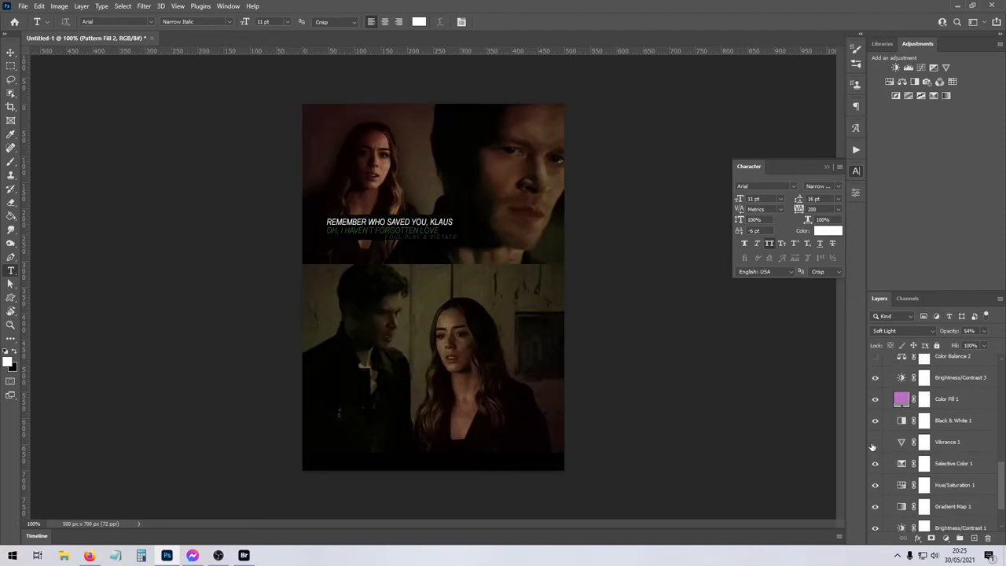
pyautogui.click(885, 465)
pyautogui.scroll(-2, 878, 465)
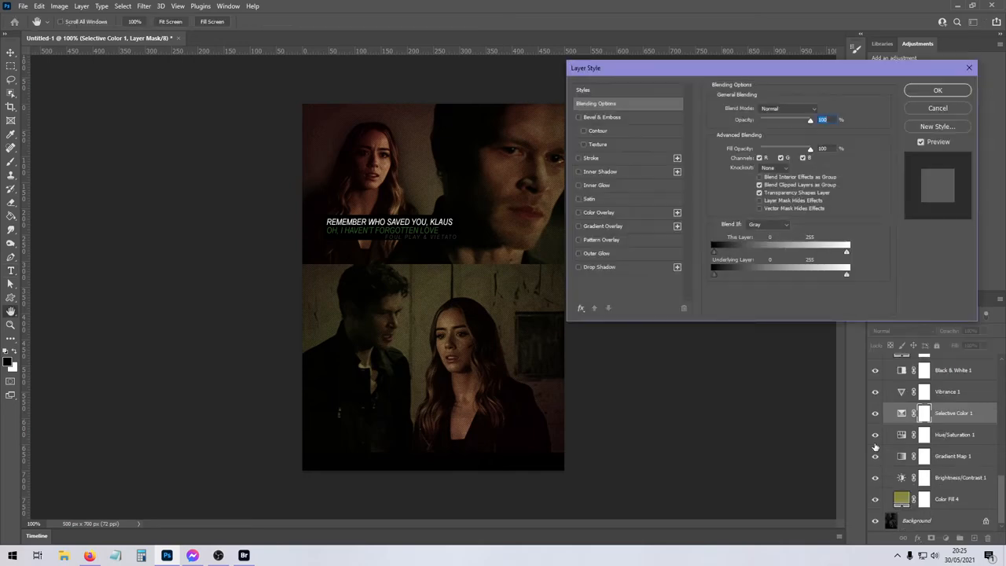
pyautogui.click(938, 108)
# - Hide Hue/Saturation 1 and Gradient Map 1, and compare the effect of Brightness/Contrast 1 and Color Fill 4
pyautogui.click(878, 432)
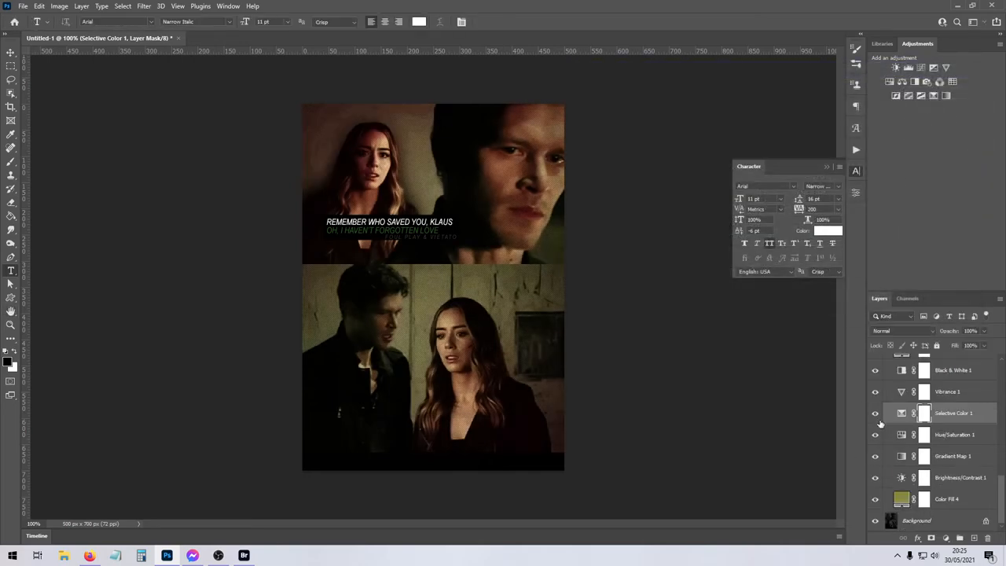
pyautogui.click(878, 431)
pyautogui.click(878, 433)
pyautogui.click(878, 458)
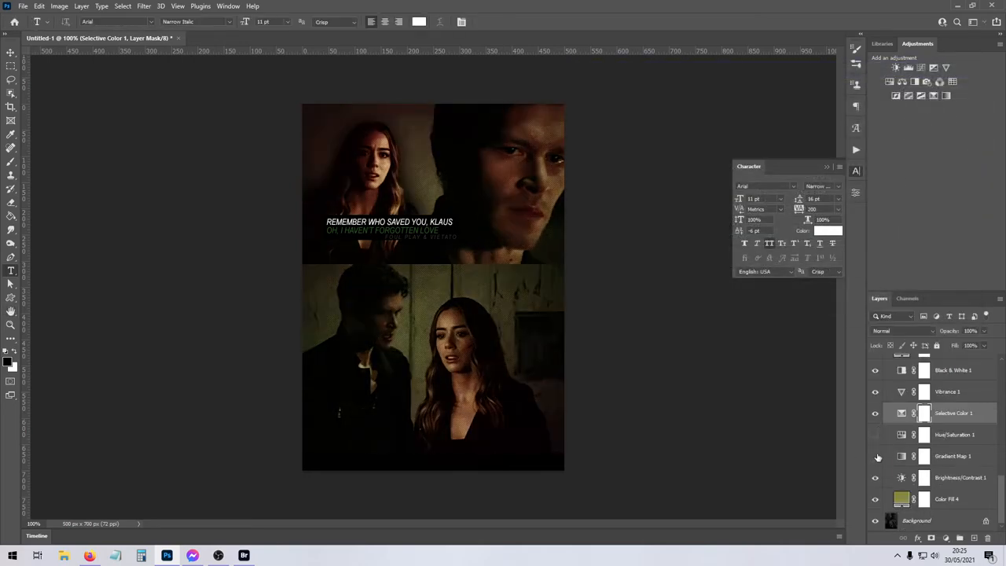
pyautogui.click(878, 459)
pyautogui.click(878, 479)
pyautogui.click(878, 477)
pyautogui.click(878, 469)
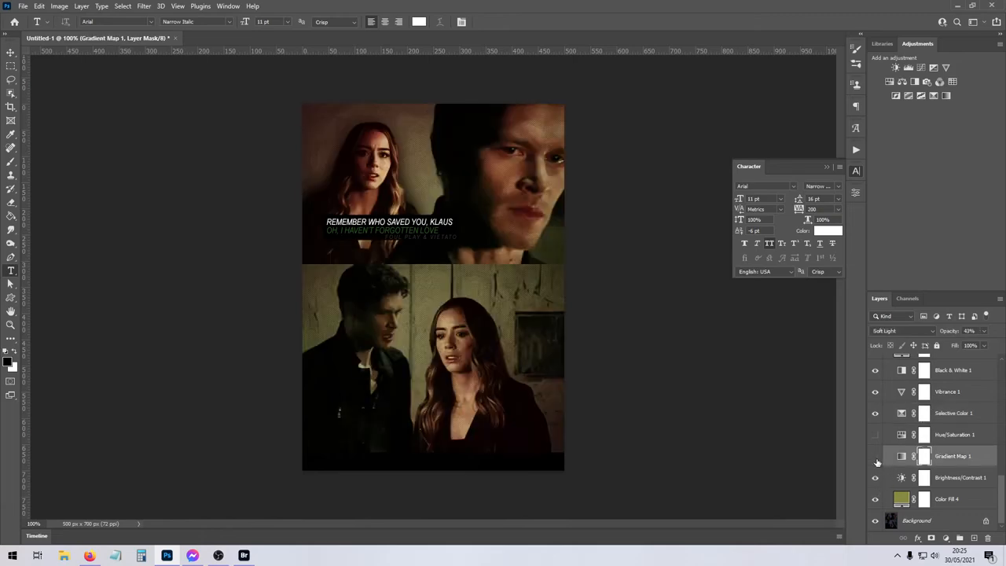
pyautogui.click(875, 457)
pyautogui.click(877, 498)
pyautogui.click(876, 498)
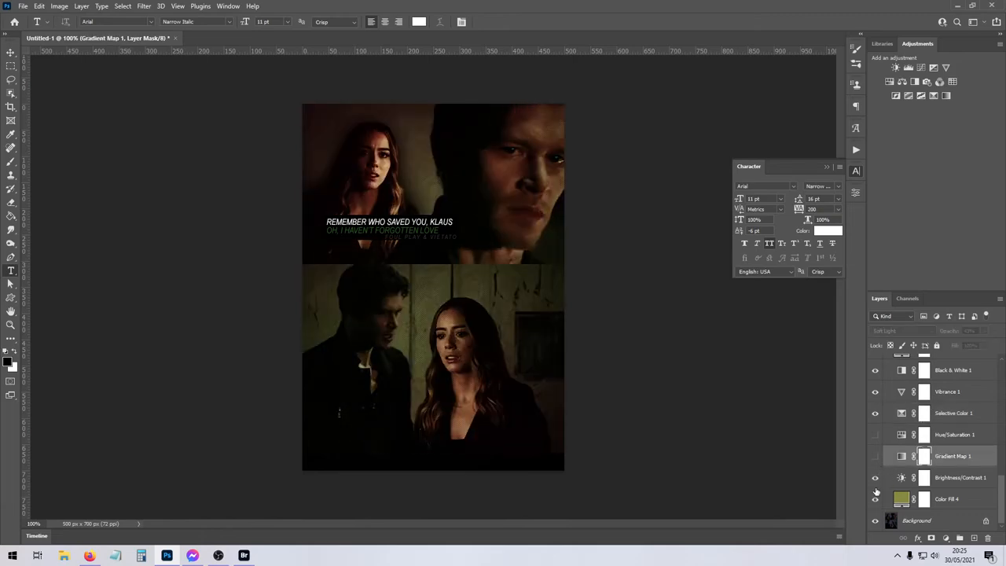
# - Hide Color Fill 4, show Hue/Saturation 1 again, and compare the coloring with and without Gradient Map 1, leaving that layer hidden
pyautogui.click(876, 485)
pyautogui.click(875, 485)
pyautogui.click(873, 504)
pyautogui.click(876, 498)
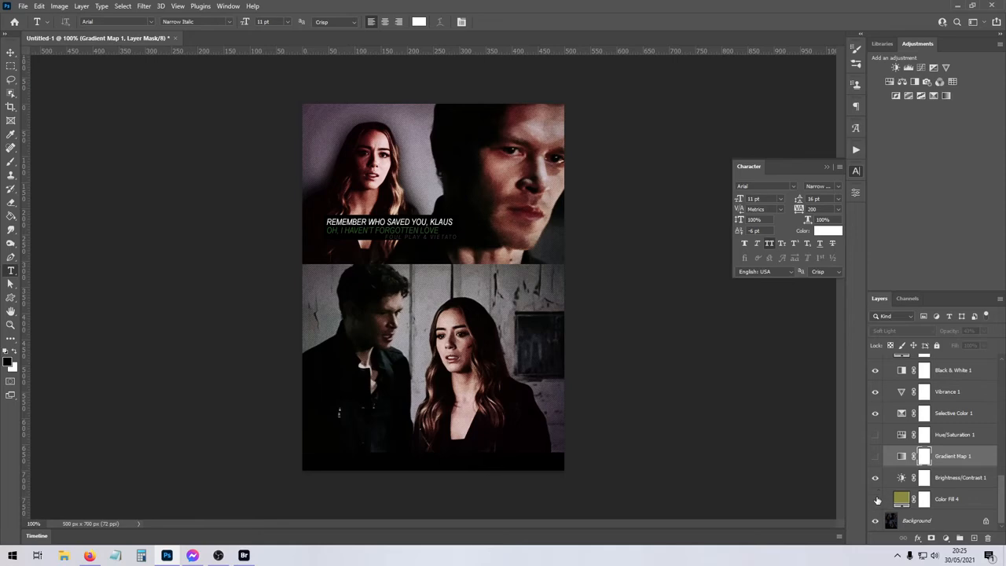
pyautogui.click(876, 498)
pyautogui.click(876, 434)
pyautogui.click(876, 456)
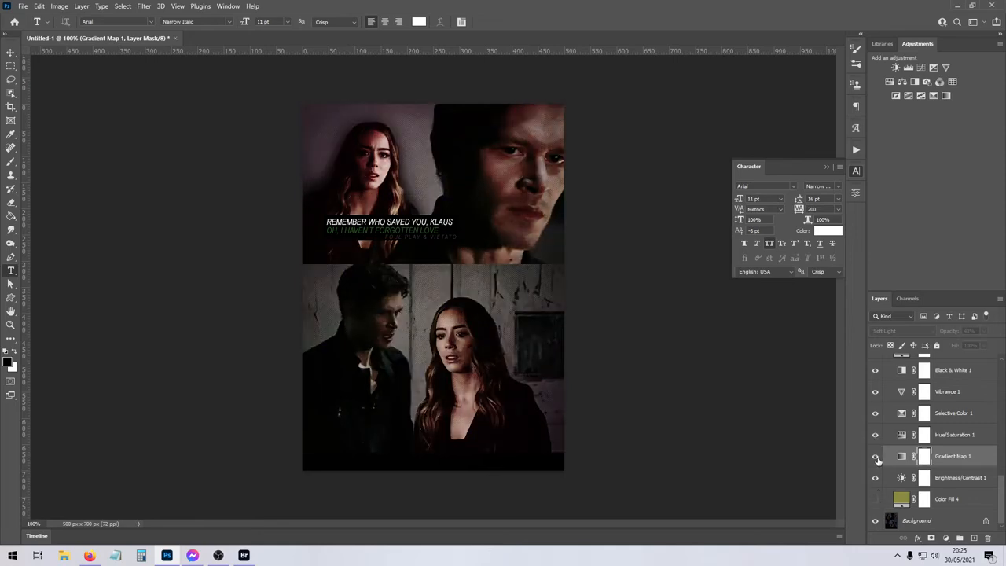
pyautogui.click(877, 457)
pyautogui.click(876, 457)
# - Collapse the death omen 60 coloring group and hide it
pyautogui.scroll(5, 892, 432)
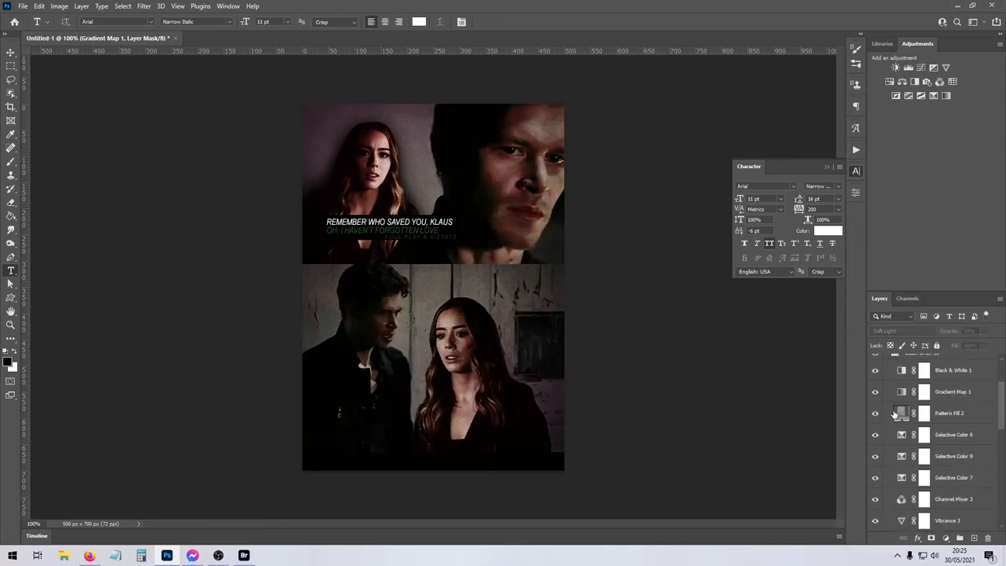
pyautogui.scroll(3, 895, 414)
pyautogui.click(889, 424)
pyautogui.click(875, 425)
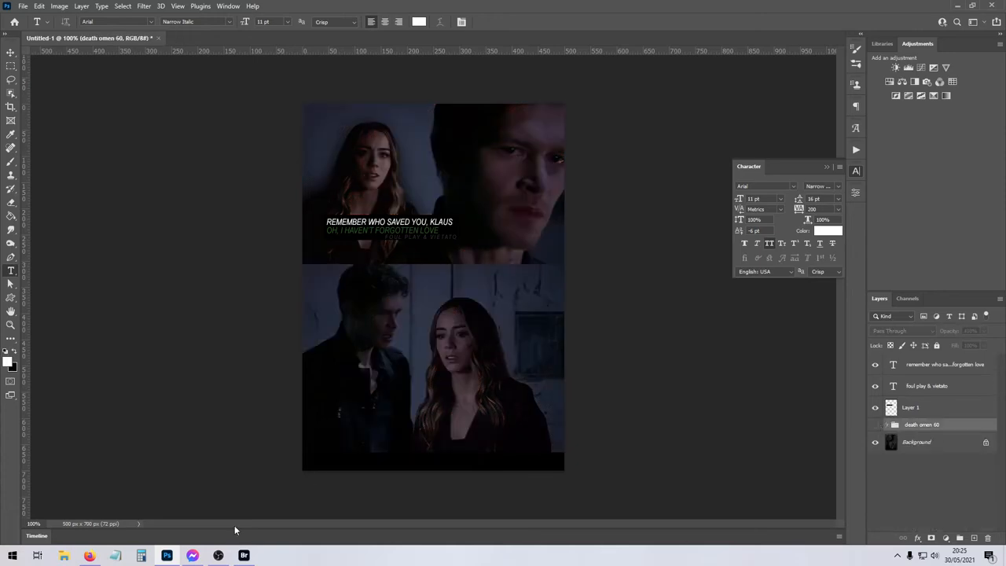
# - Copy the death omen 71 group from the psd_71 file into the cover above death omen 60, close the source file, and show death omen 60
pyautogui.click(244, 556)
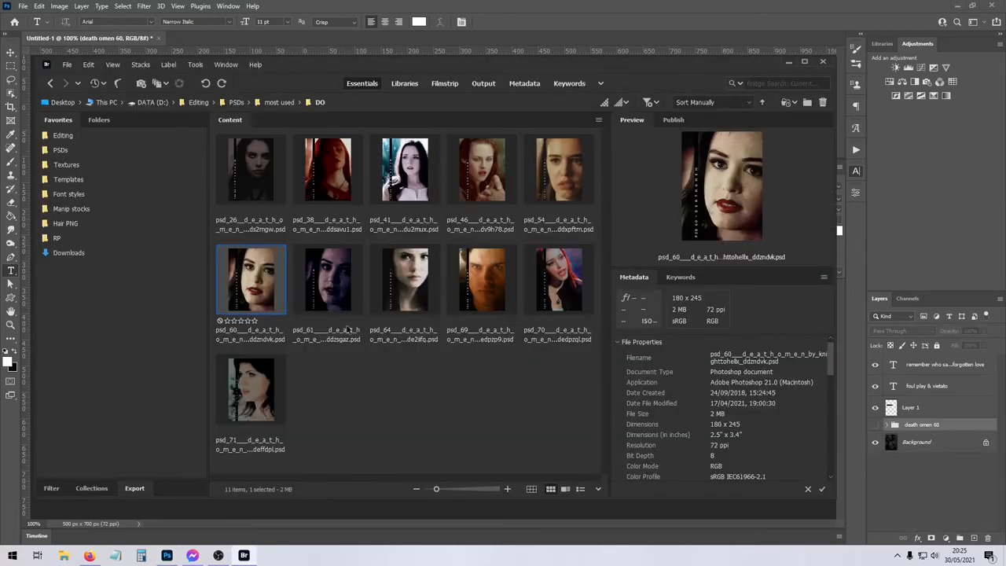
pyautogui.doubleClick(256, 420)
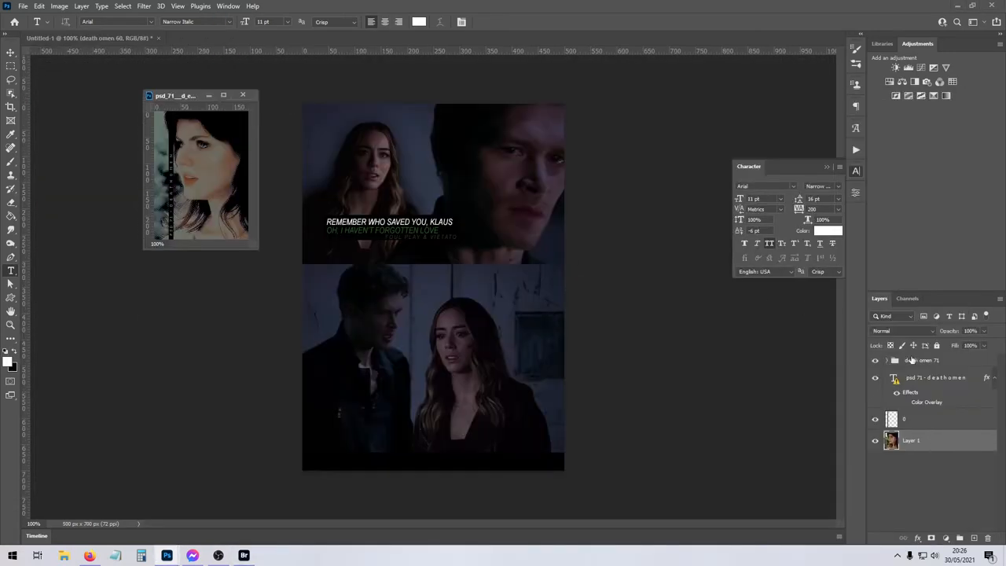
pyautogui.moveTo(912, 359); pyautogui.dragTo(346, 227)
pyautogui.click(243, 95)
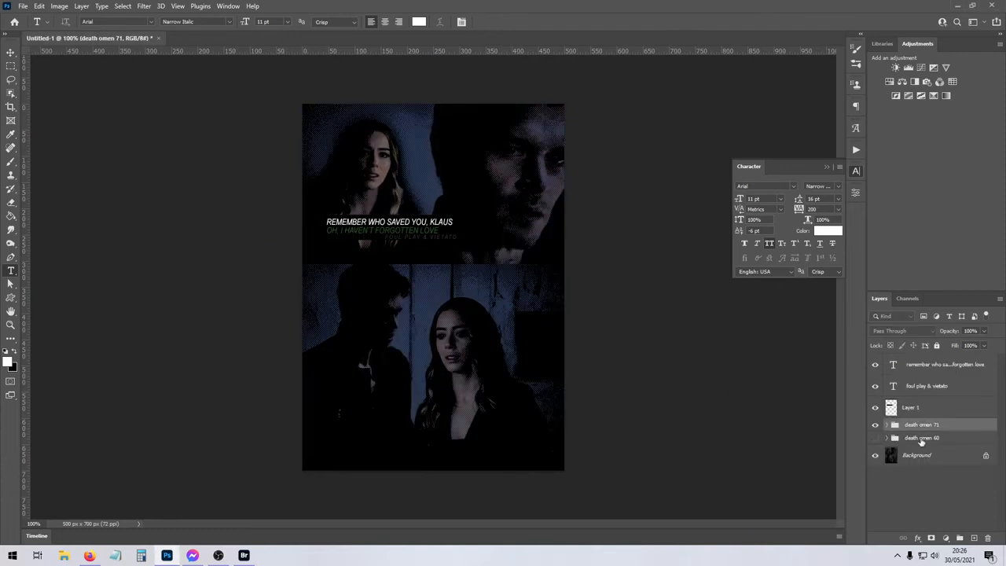
pyautogui.click(875, 439)
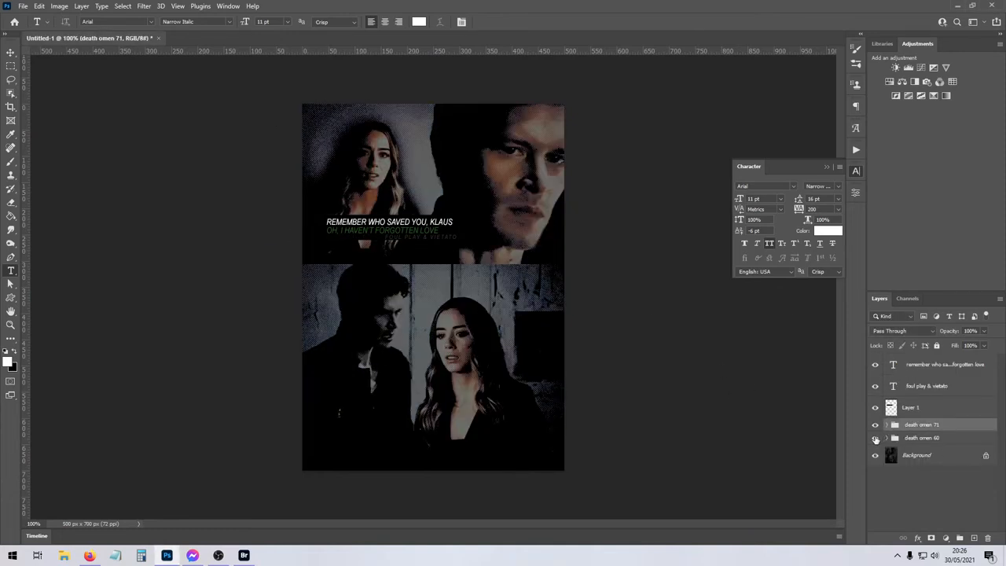
# - Recolor the caption line "Oh, I haven't forgotten love" with the grey 5e5e60 sampled from the upper picture
pyautogui.click(912, 386)
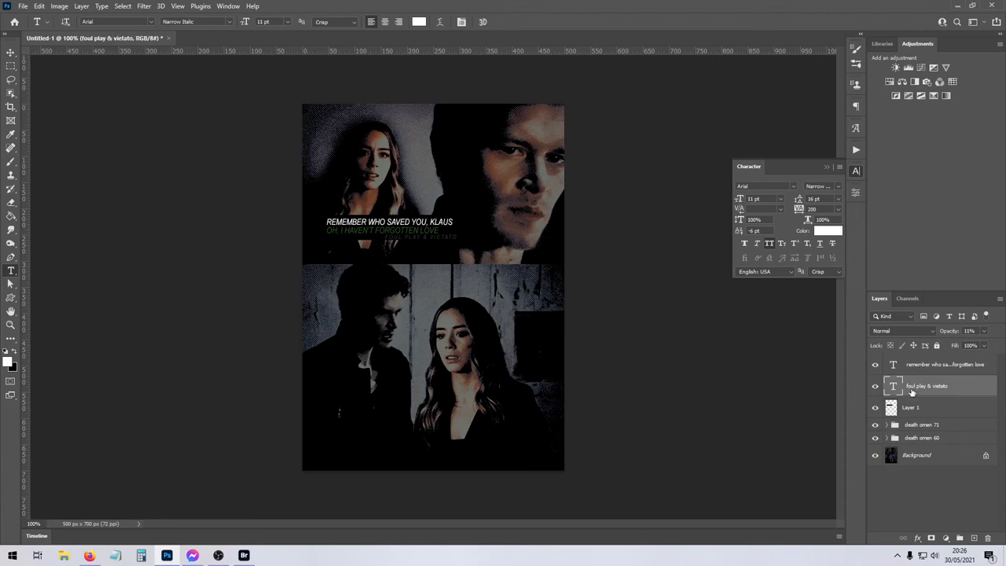
pyautogui.click(920, 367)
pyautogui.moveTo(328, 232); pyautogui.dragTo(541, 238)
pyautogui.click(825, 232)
pyautogui.click(419, 201)
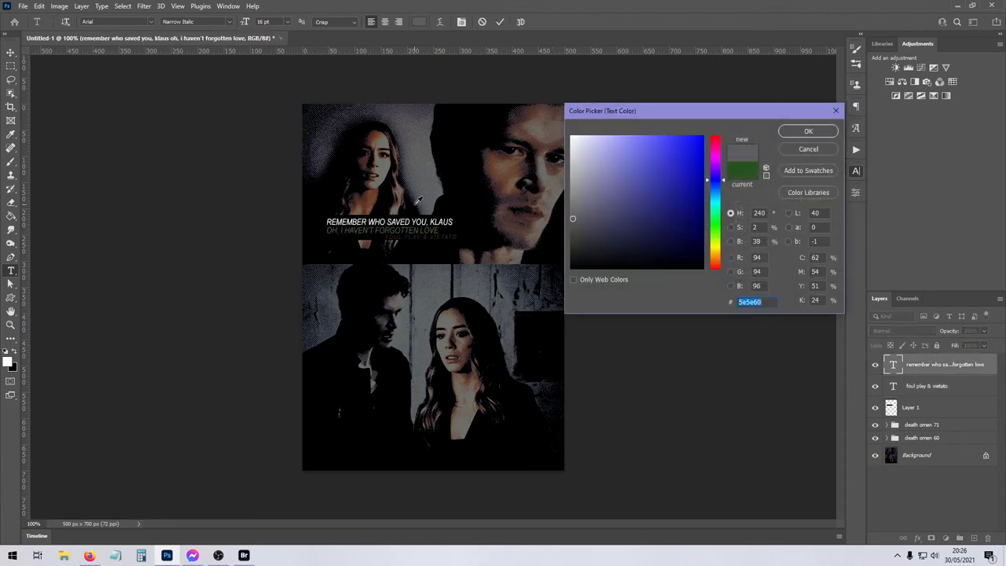
pyautogui.click(826, 132)
pyautogui.click(916, 367)
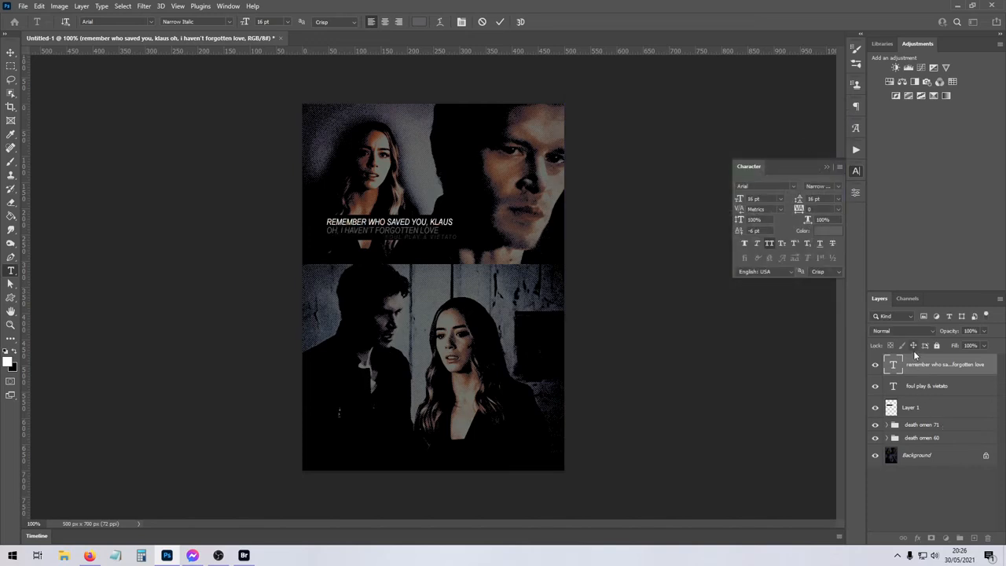
# - Hide Pattern Fill 2 in the death omen 60 group, and compare the coloring with and without its upper Gradient Map 1 and Black & White 1
pyautogui.click(886, 438)
pyautogui.scroll(-1, 925, 443)
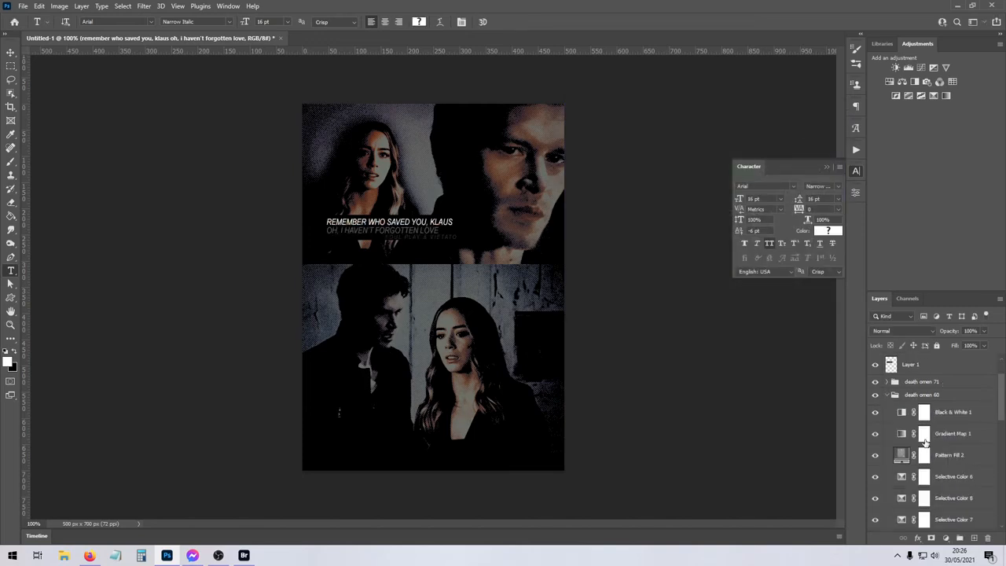
pyautogui.click(873, 456)
pyautogui.click(875, 434)
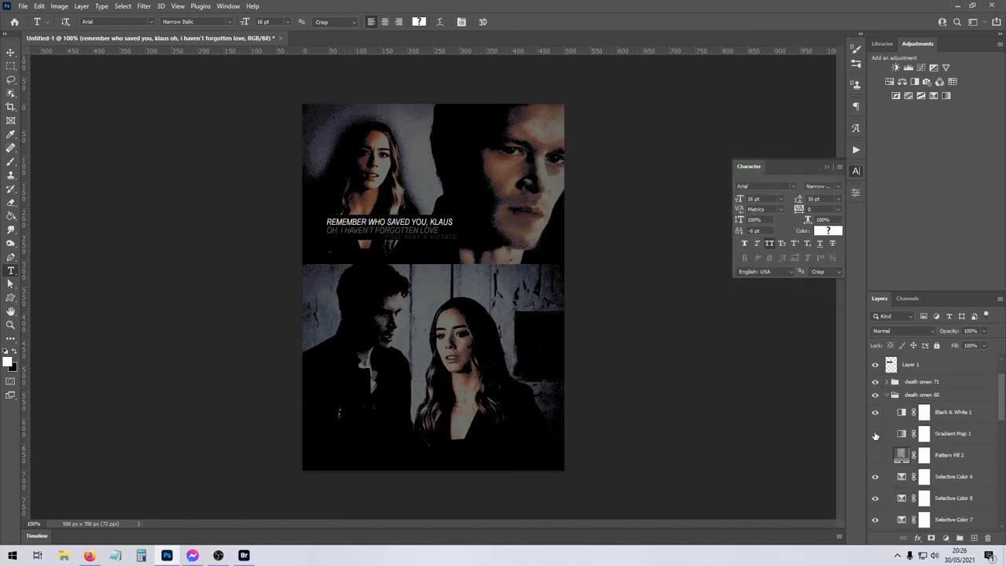
pyautogui.click(875, 434)
pyautogui.click(880, 415)
pyautogui.click(880, 415)
pyautogui.click(881, 415)
pyautogui.click(881, 415)
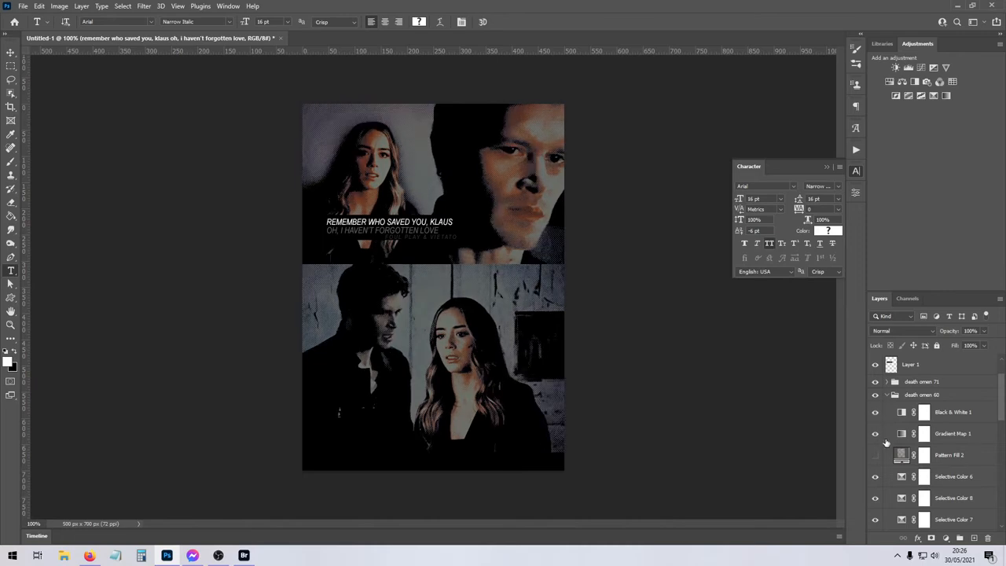
# - Examine the effect of the death omen 60 adjustments from Selective Color 6 down to Color Fill 1, including Gradient Fill 1 and Brightness/Contrast 3
pyautogui.scroll(-3, 880, 455)
pyautogui.click(879, 415)
pyautogui.click(875, 412)
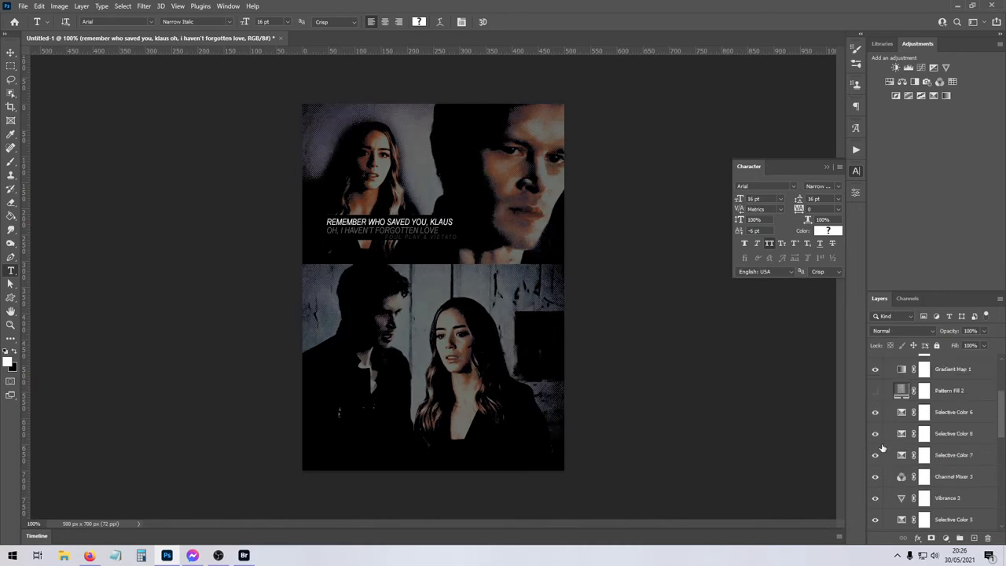
pyautogui.scroll(-1, 875, 479)
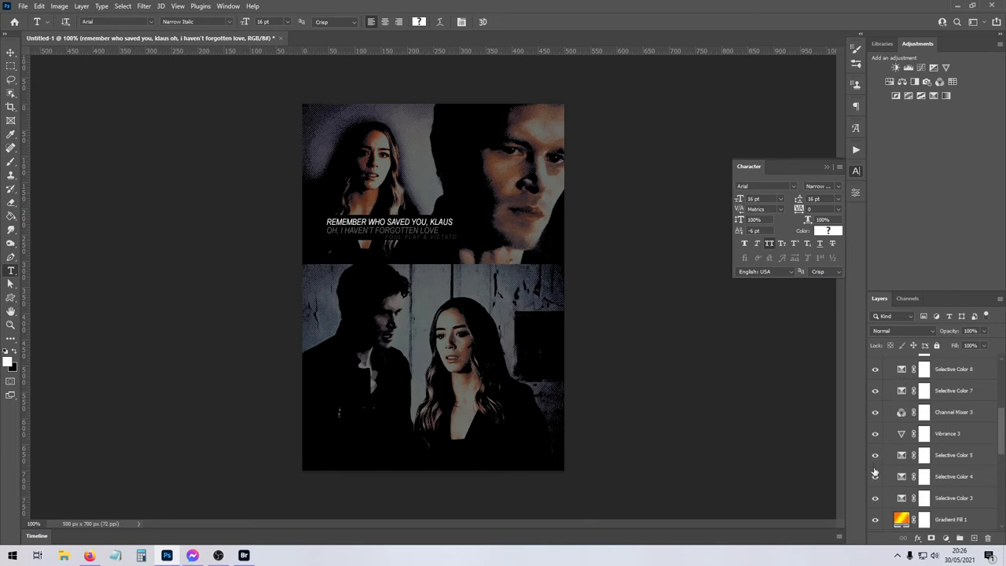
pyautogui.scroll(-1, 875, 472)
pyautogui.click(876, 435)
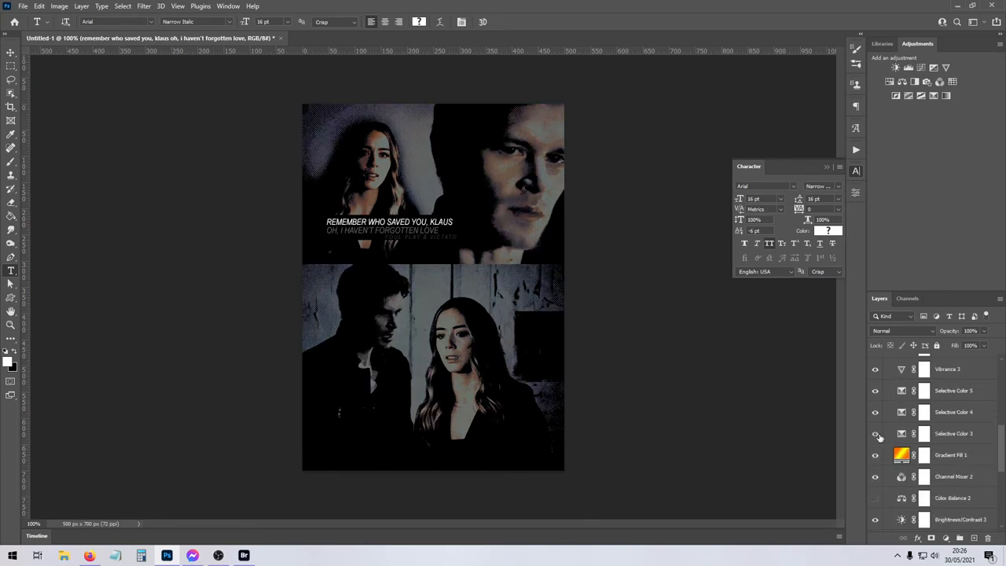
pyautogui.click(878, 458)
pyautogui.scroll(-1, 878, 461)
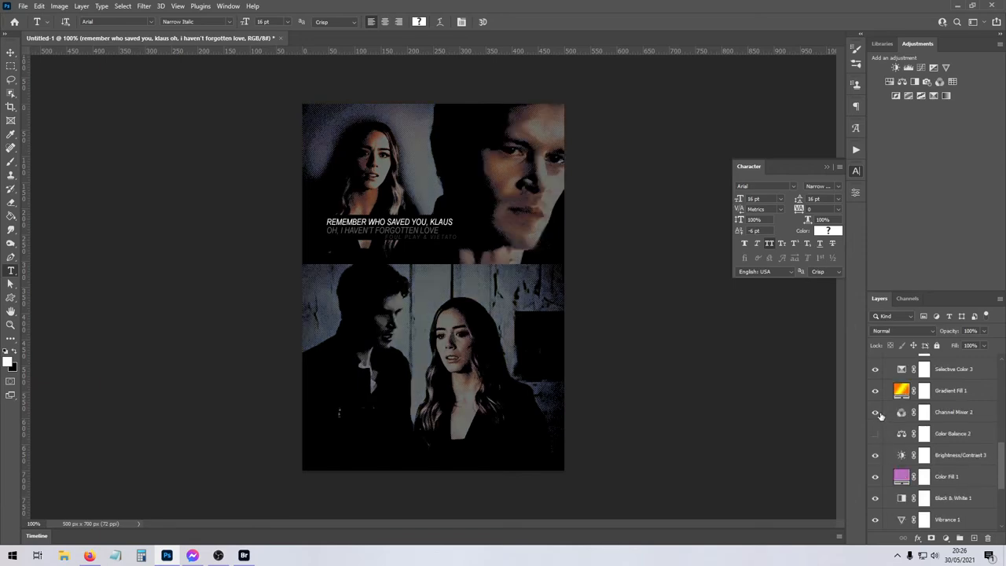
pyautogui.click(881, 416)
pyautogui.click(876, 461)
pyautogui.click(876, 461)
pyautogui.click(875, 478)
pyautogui.click(875, 478)
# - Compare the coloring with and without the Black & White 1 layer above Vibrance 1, and lower that layer's opacity to 50%
pyautogui.click(872, 498)
pyautogui.click(872, 498)
pyautogui.click(873, 499)
pyautogui.click(873, 499)
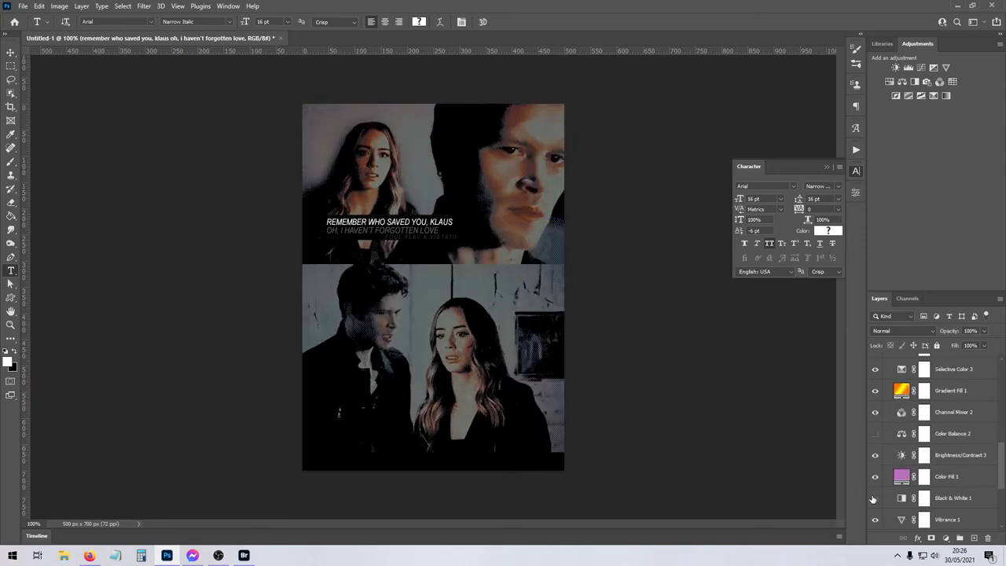
pyautogui.click(873, 498)
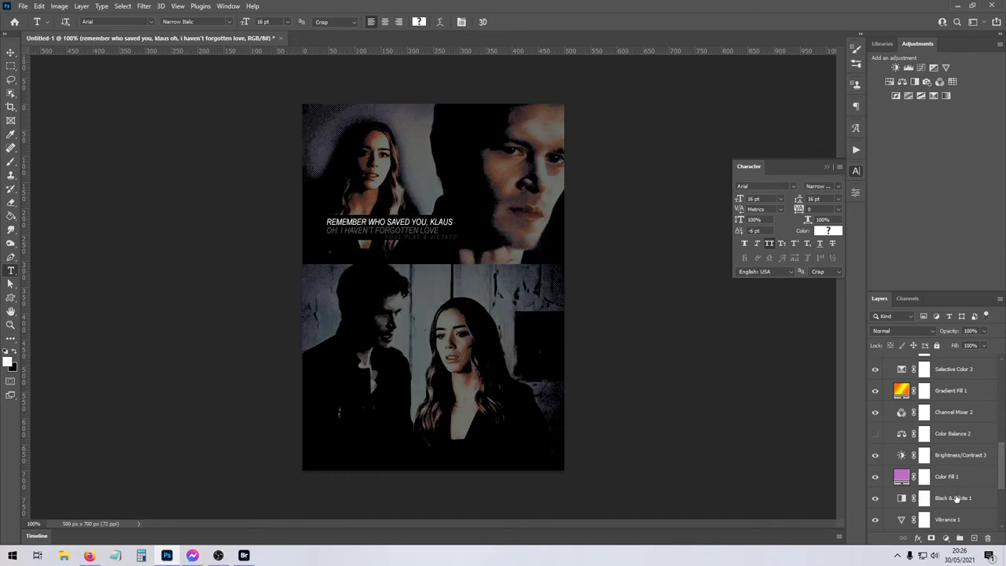
pyautogui.click(876, 499)
pyautogui.click(876, 500)
pyautogui.click(945, 500)
pyautogui.click(984, 331)
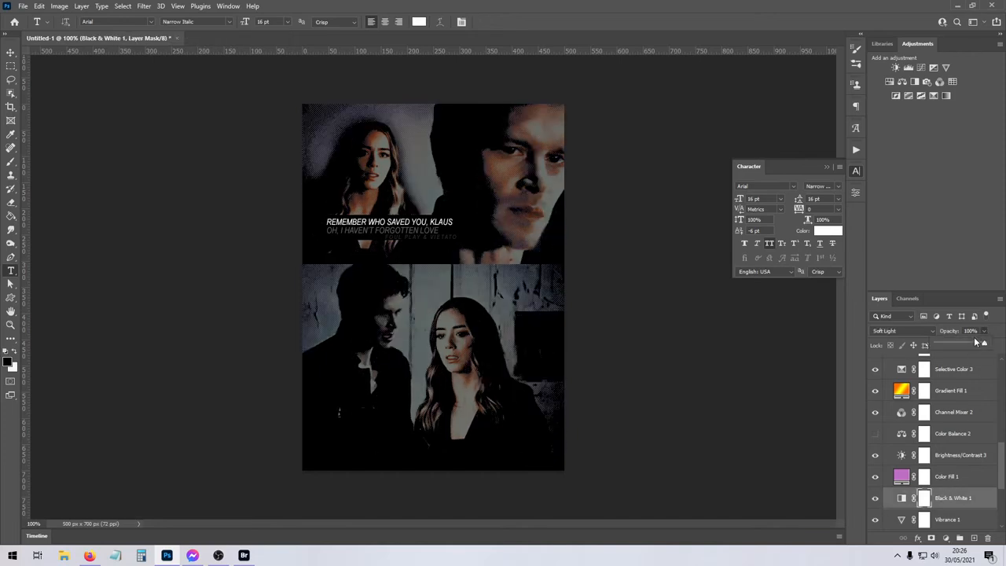
pyautogui.moveTo(975, 342); pyautogui.dragTo(961, 344)
# - Compare the coloring with and without Selective Color 1, Hue/Saturation 1 and Brightness/Contrast 1
pyautogui.scroll(-2, 936, 466)
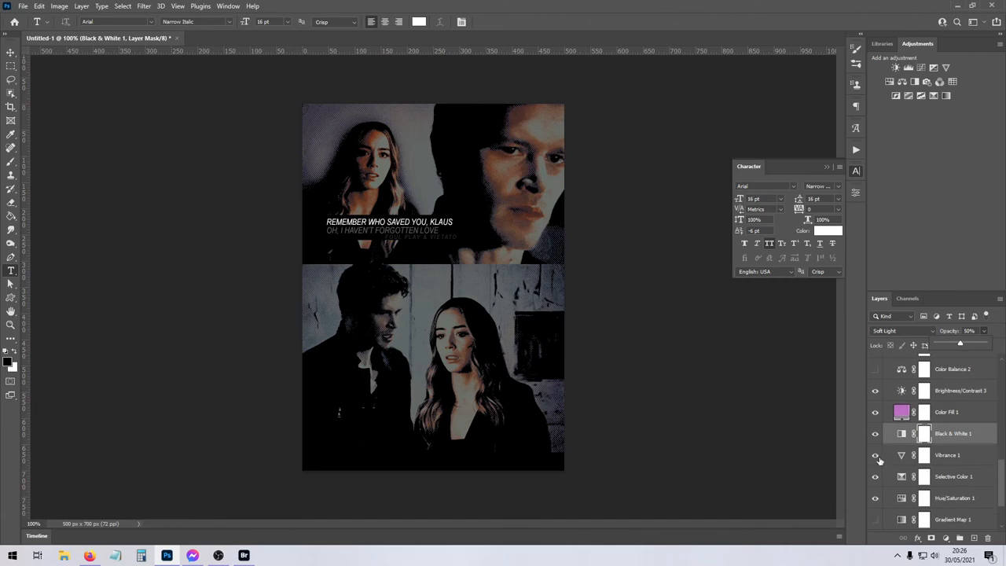
pyautogui.click(875, 477)
pyautogui.scroll(-3, 877, 476)
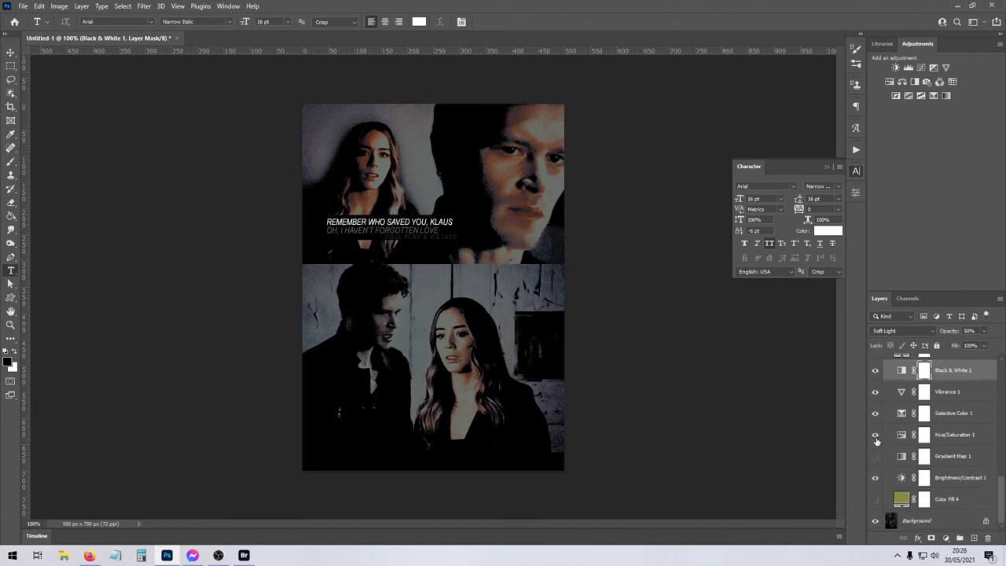
pyautogui.click(876, 437)
pyautogui.click(875, 436)
pyautogui.click(876, 436)
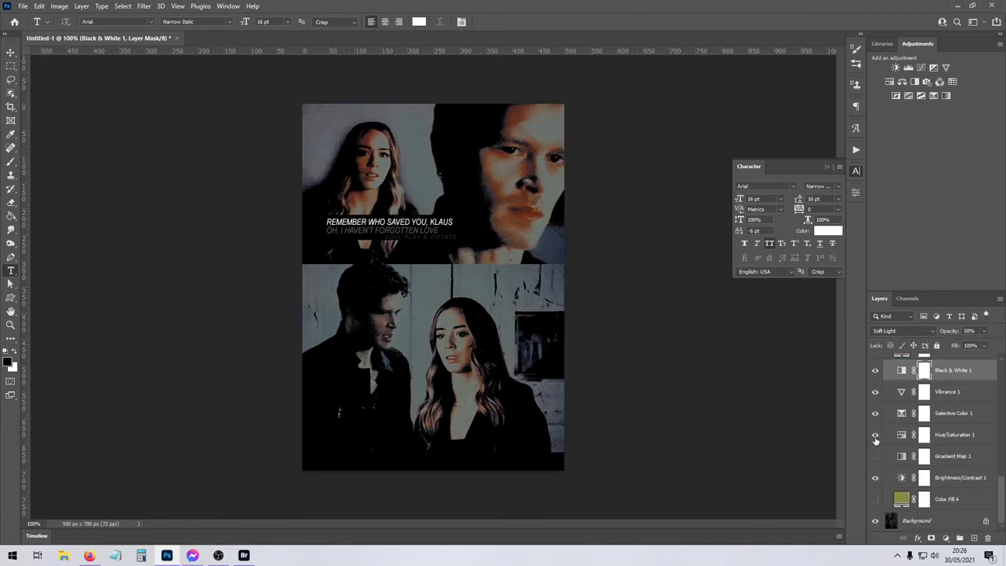
pyautogui.click(875, 477)
pyautogui.click(875, 477)
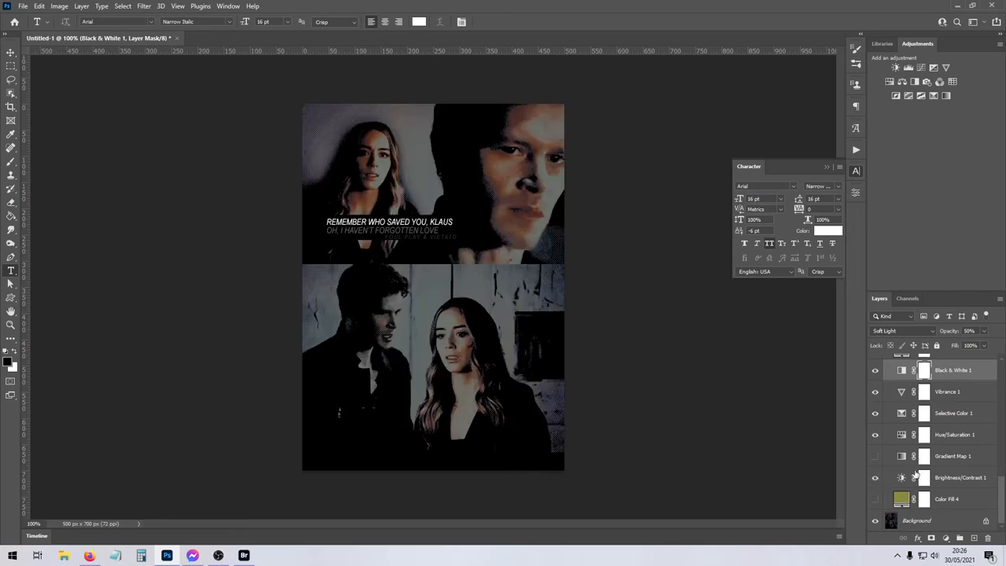
# - Compare the coloring with and without Color Fill 4 and the Gradient Map 1 layer above Brightness/Contrast 1
pyautogui.click(875, 500)
pyautogui.click(875, 500)
pyautogui.click(875, 500)
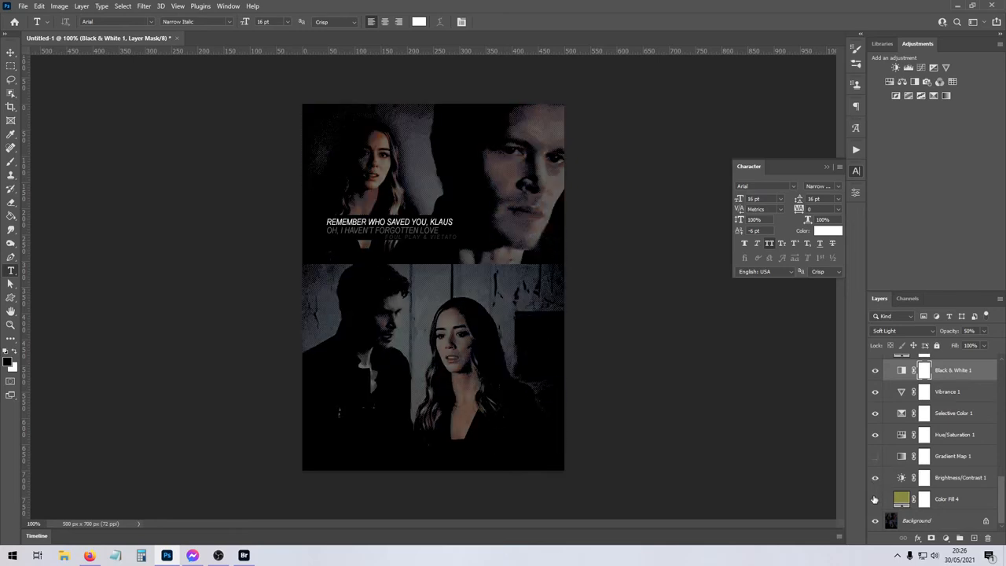
pyautogui.click(875, 500)
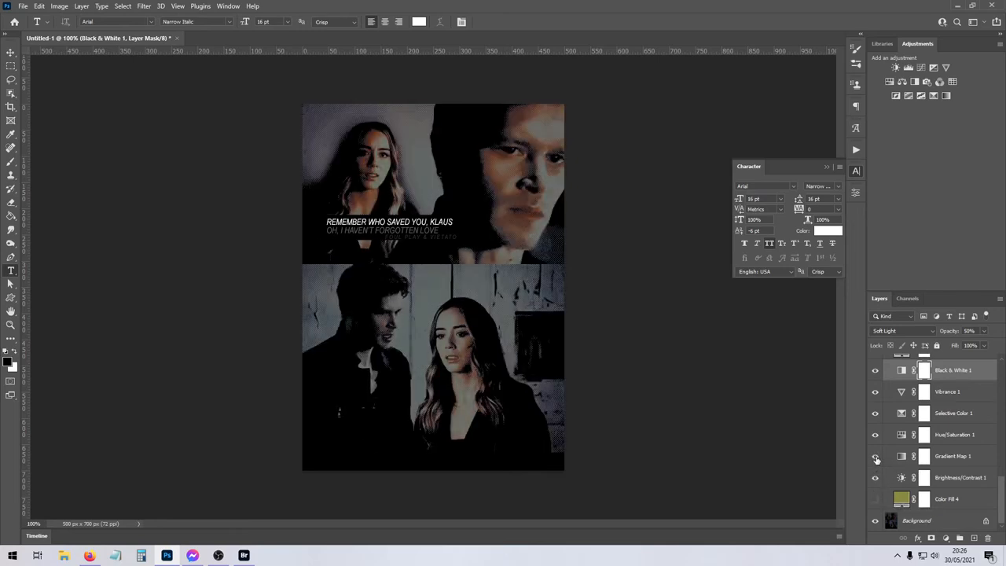
pyautogui.click(876, 457)
pyautogui.click(876, 457)
pyautogui.click(875, 457)
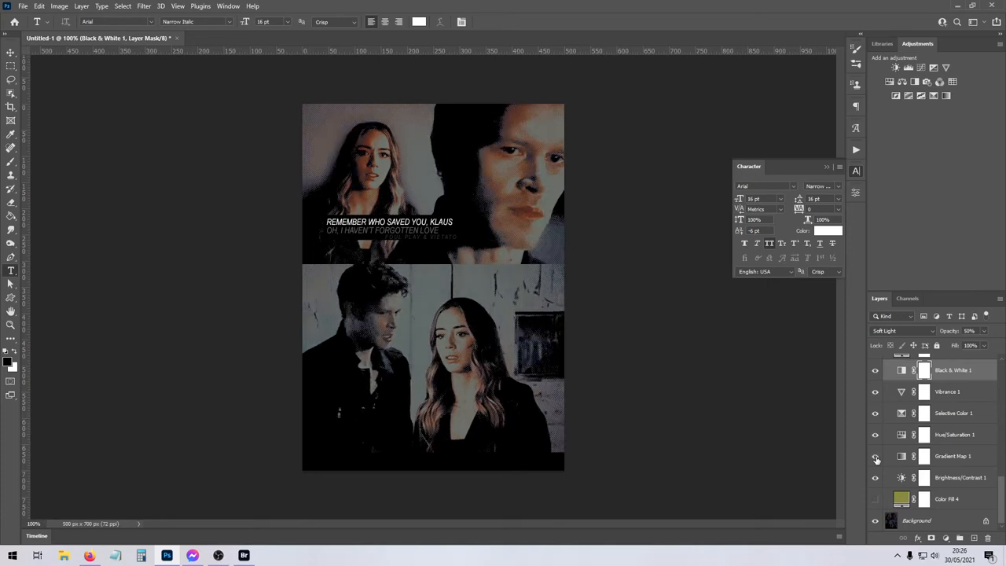
pyautogui.click(876, 457)
# - Collapse the death omen 60 group, and compare the cover with and without each of the two death omen groups
pyautogui.scroll(10, 922, 448)
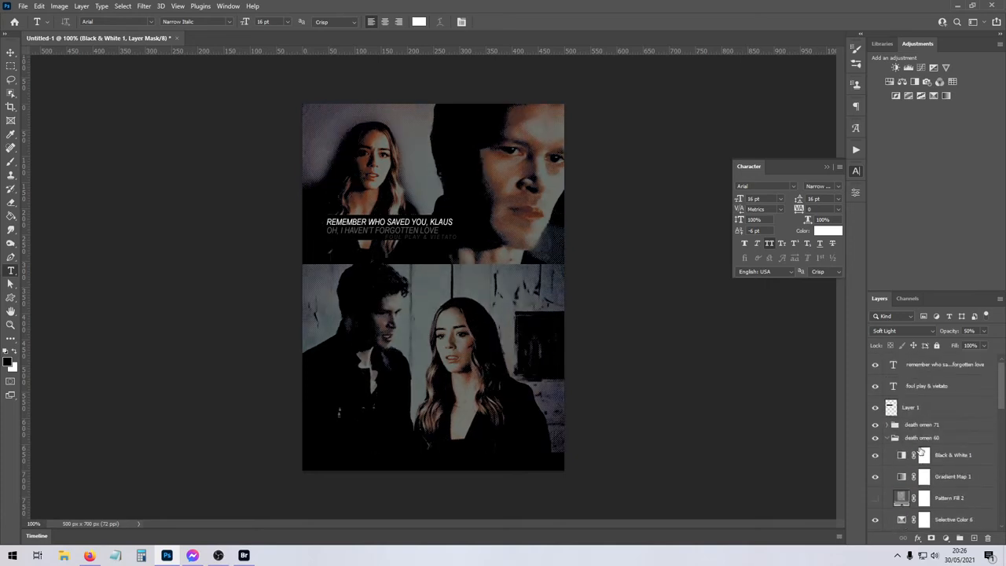
pyautogui.click(912, 438)
pyautogui.click(887, 438)
pyautogui.click(876, 438)
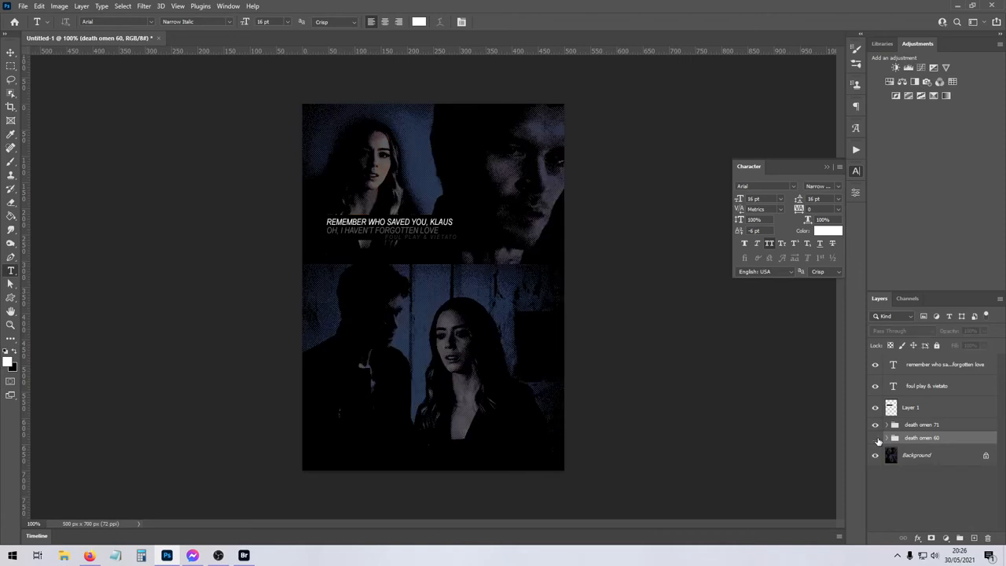
pyautogui.click(876, 438)
pyautogui.click(876, 425)
pyautogui.click(877, 426)
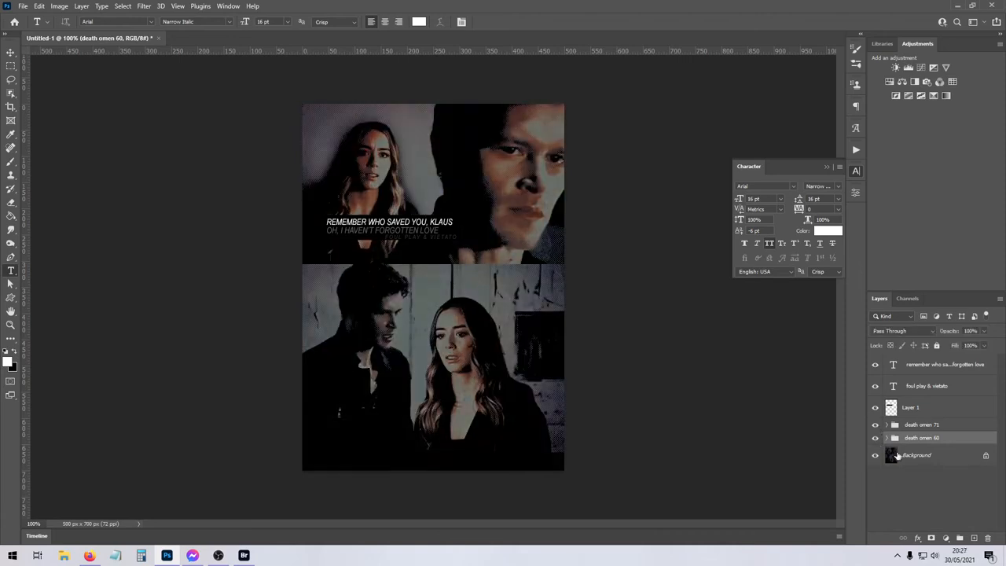
# - Select the upper picture area of the Background layer with the Rectangular Marquee and copy it to a new layer
pyautogui.click(899, 456)
pyautogui.press('m')
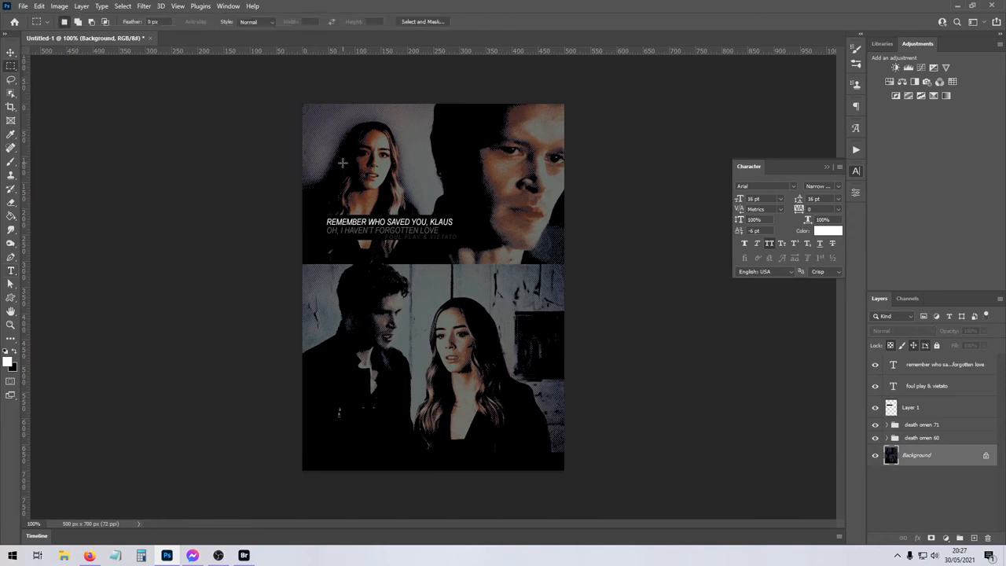
pyautogui.moveTo(303, 104); pyautogui.dragTo(597, 263)
pyautogui.hotkey('ctrl', 'j')
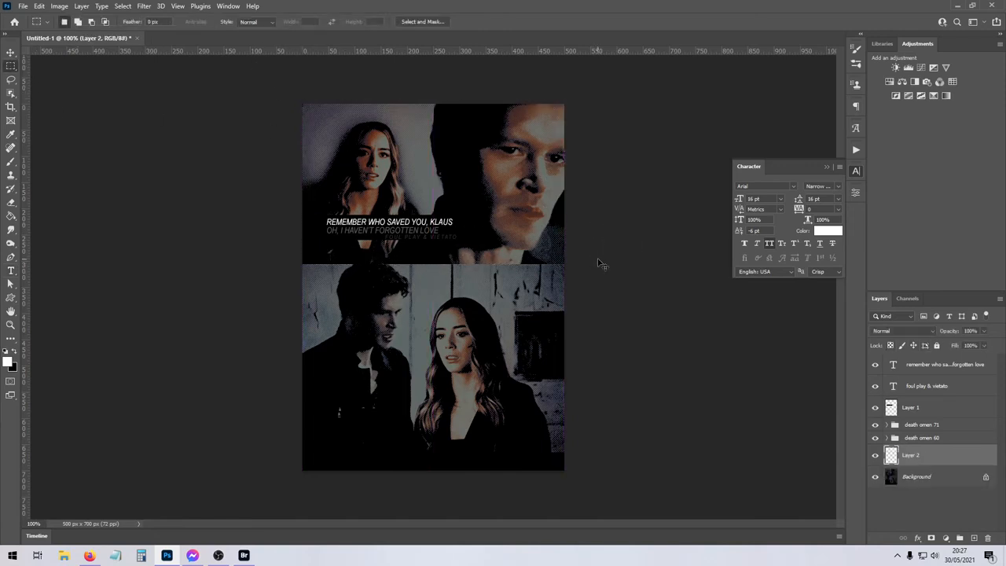
# - Desaturate Layer 2 with a Hue/Saturation adjustment, setting Saturation to -34
pyautogui.click(58, 6)
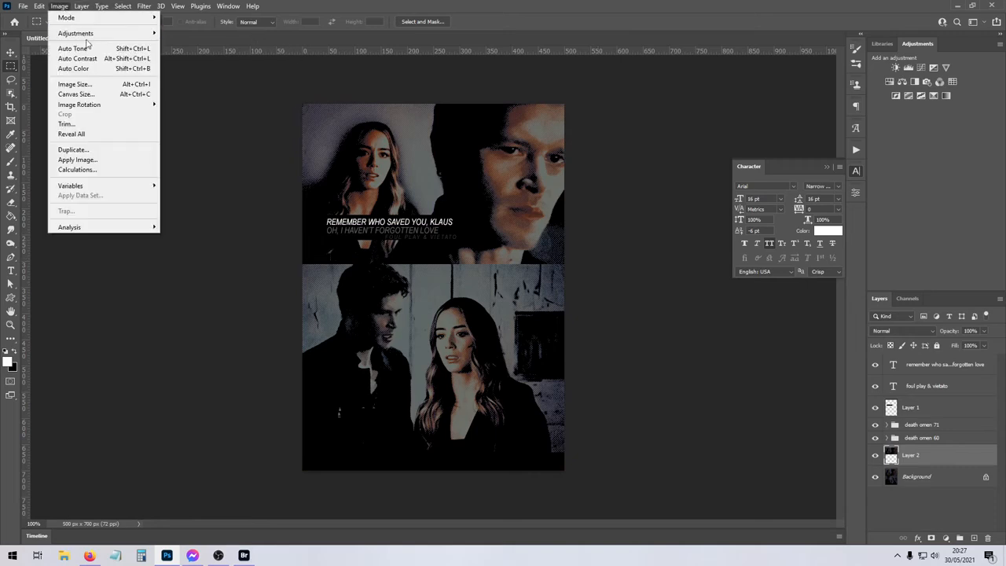
pyautogui.moveTo(86, 33)
pyautogui.click(189, 88)
pyautogui.moveTo(732, 223); pyautogui.dragTo(715, 226)
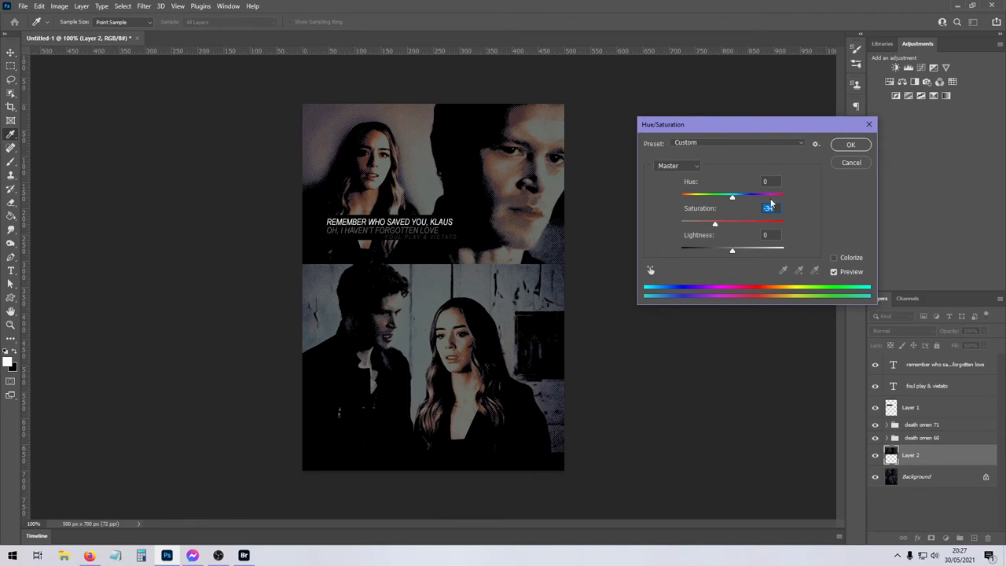
pyautogui.click(851, 144)
# - Apply another Hue/Saturation adjustment to Layer 2 with Saturation at -21
pyautogui.click(59, 6)
pyautogui.moveTo(81, 36)
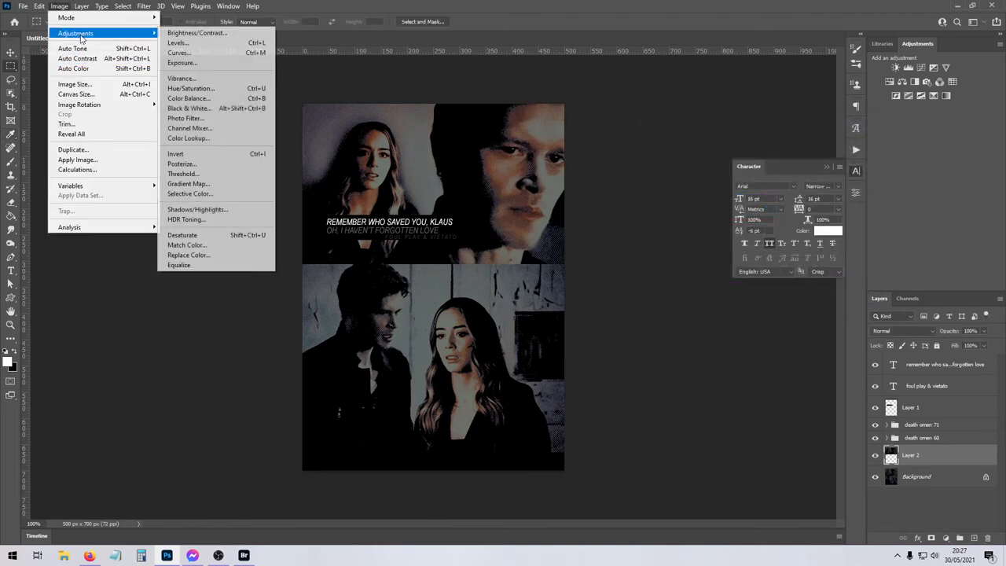
pyautogui.click(210, 88)
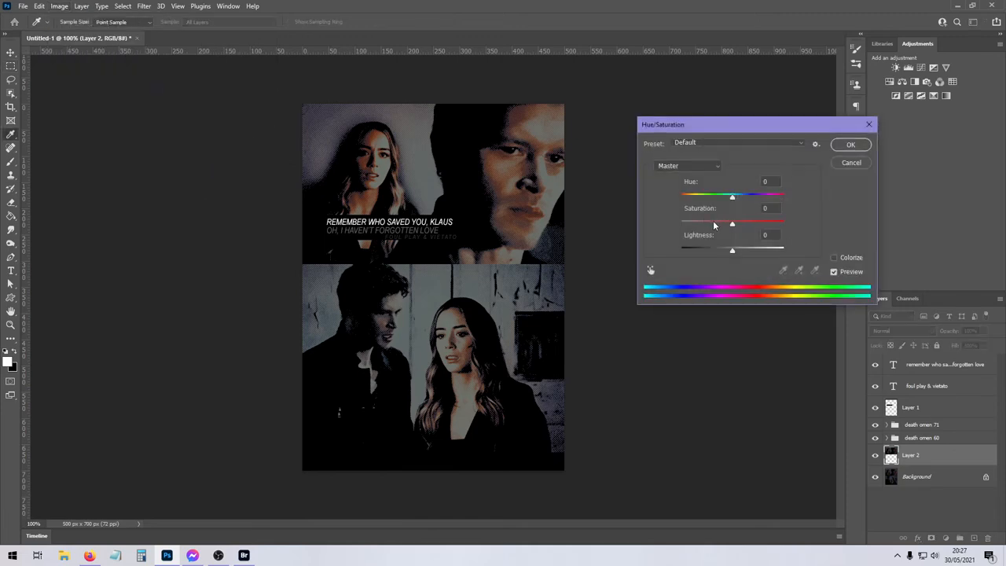
pyautogui.moveTo(714, 225); pyautogui.dragTo(721, 225)
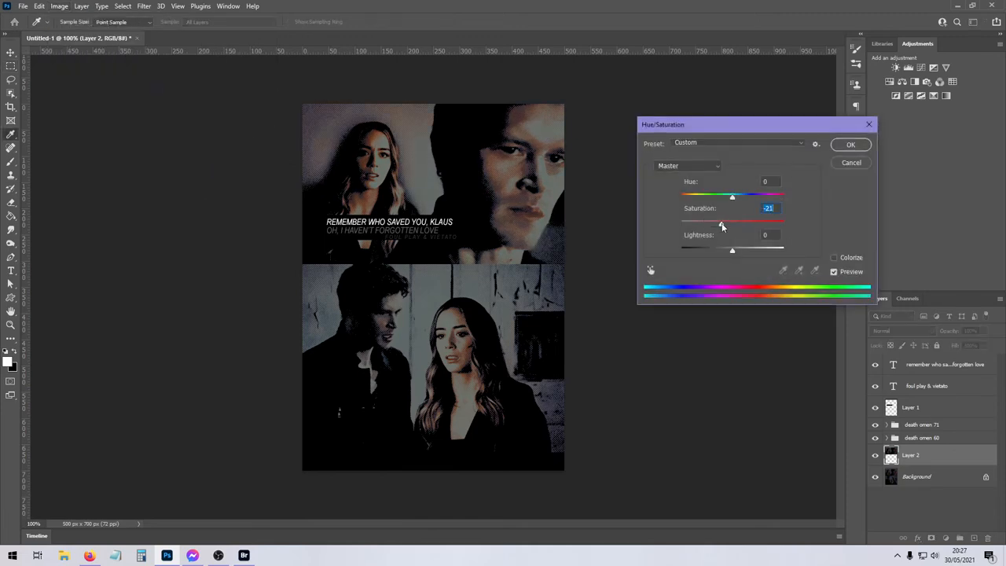
pyautogui.click(850, 145)
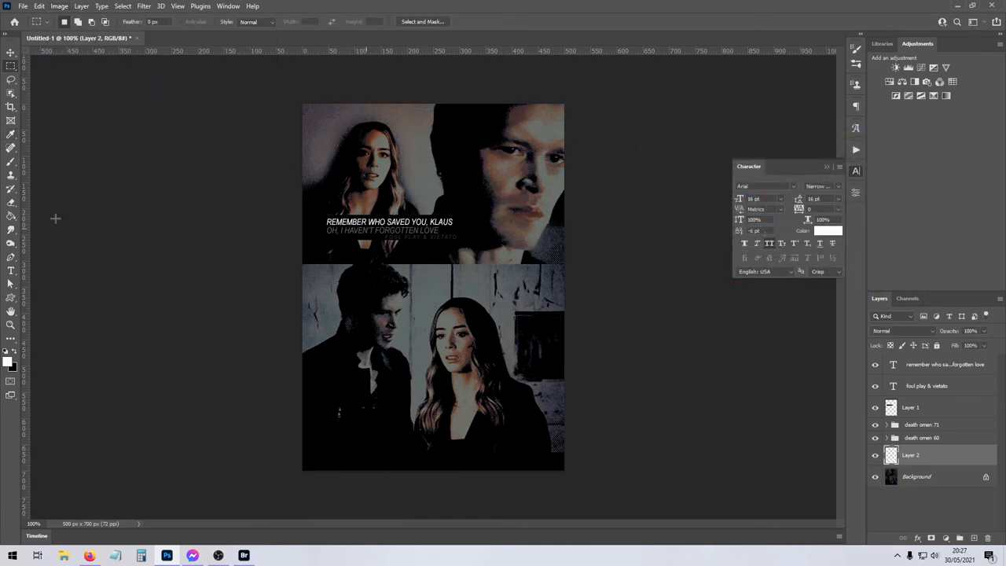
# - Erase parts of Layer 2 around the upper picture's figures and lower right corner with a 99 px Soft Round eraser at 65% hardness
pyautogui.press('e')
pyautogui.click(75, 22)
pyautogui.moveTo(75, 59); pyautogui.dragTo(91, 58)
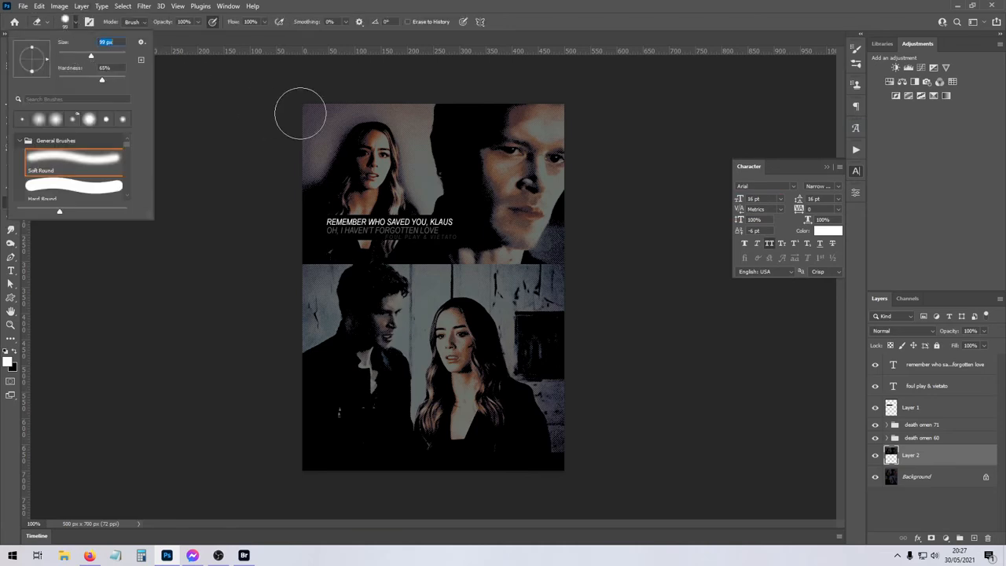
pyautogui.click(301, 113)
pyautogui.moveTo(391, 98)
pyautogui.mouseDown()
pyautogui.moveTo(423, 141)
pyautogui.moveTo(430, 199)
pyautogui.mouseUp()
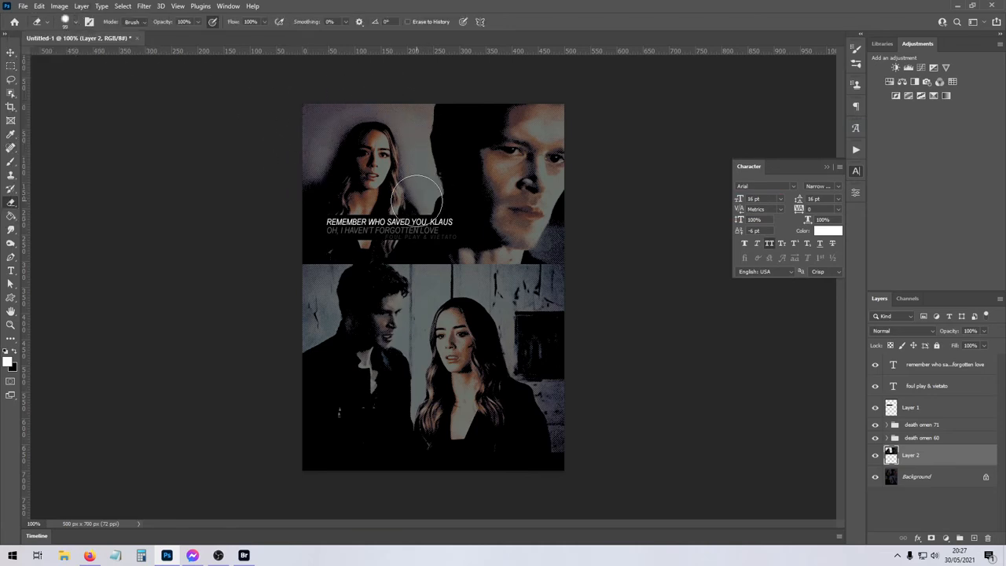
pyautogui.moveTo(574, 225); pyautogui.dragTo(561, 259)
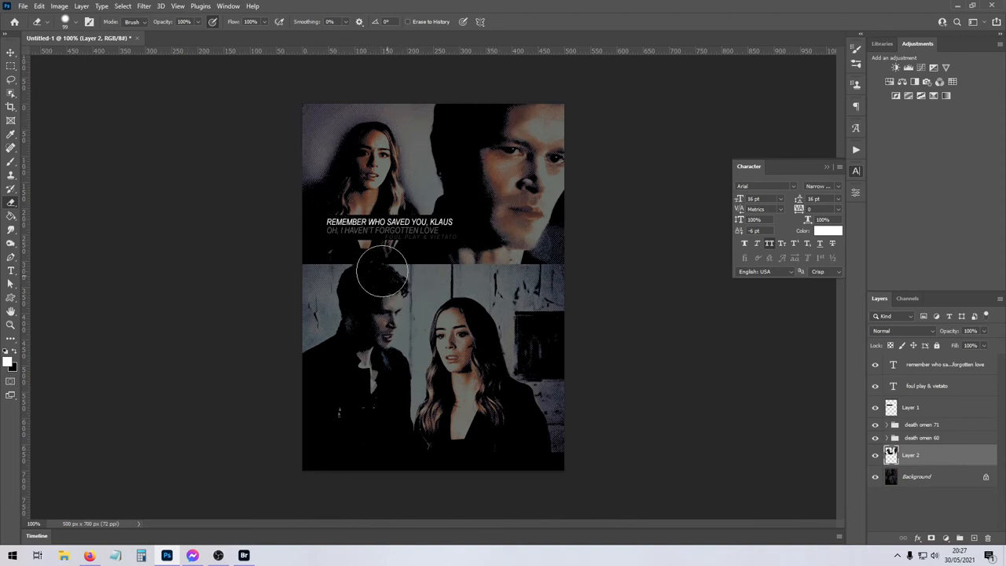
# - Duplicate the Background layer and apply a Spin Radial Blur at maximum amount and Good quality to the copy
pyautogui.click(11, 66)
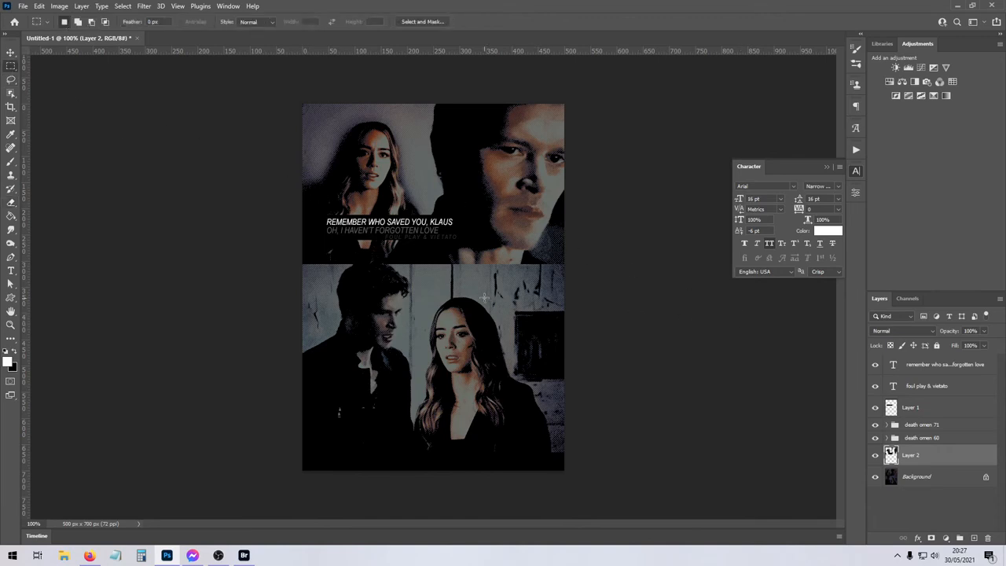
pyautogui.click(11, 270)
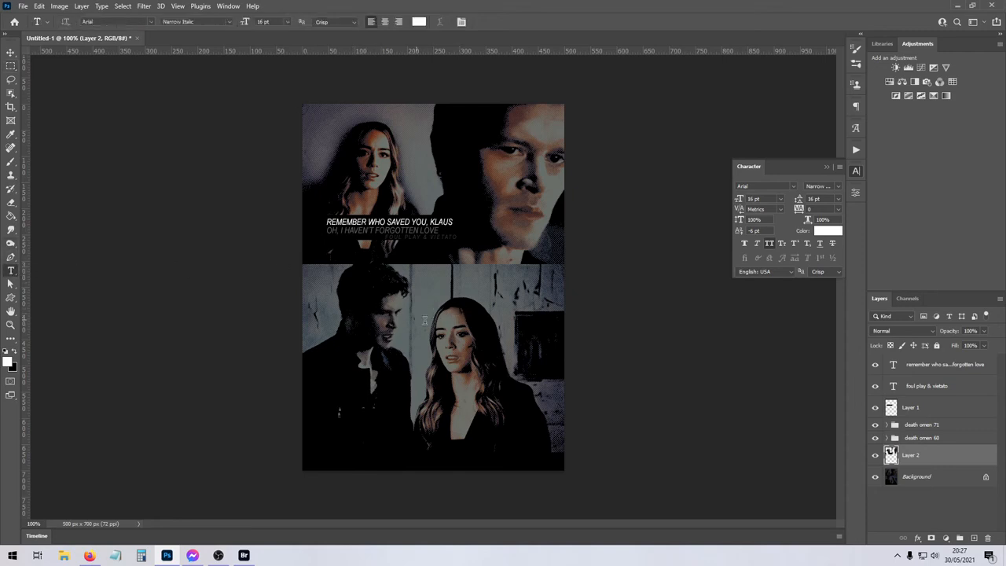
pyautogui.click(916, 476)
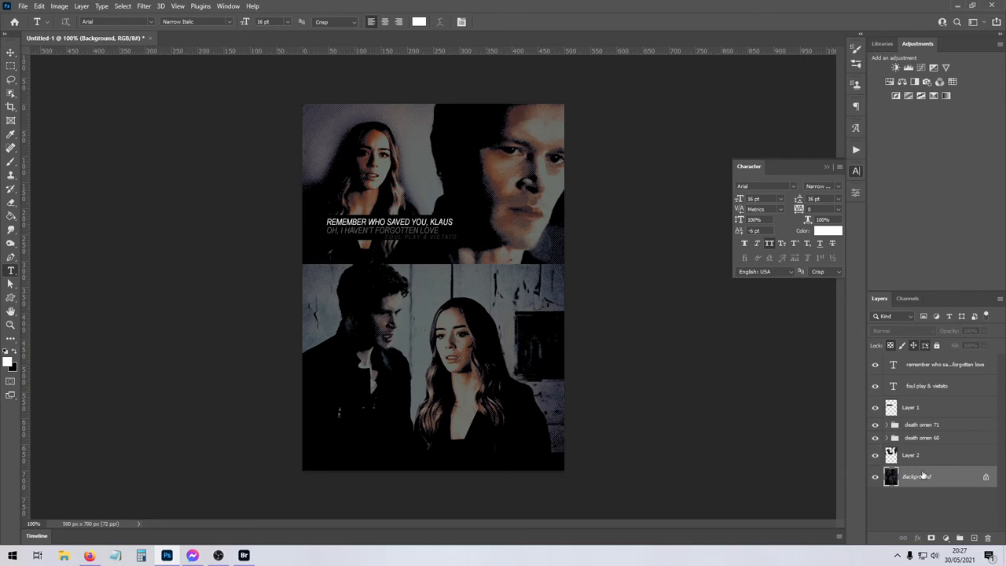
pyautogui.hotkey('ctrl', 'j')
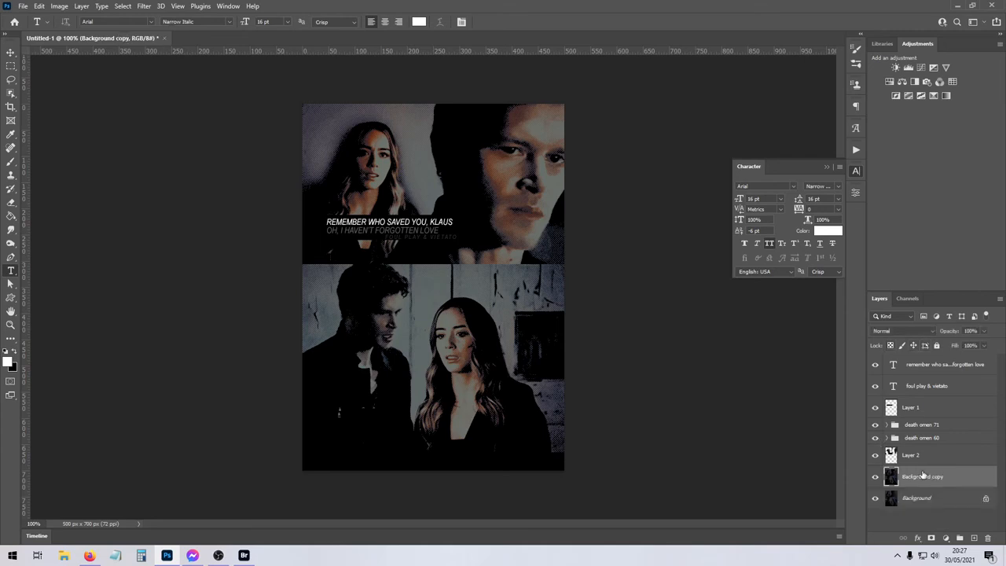
pyautogui.click(144, 6)
pyautogui.moveTo(196, 128)
pyautogui.click(299, 211)
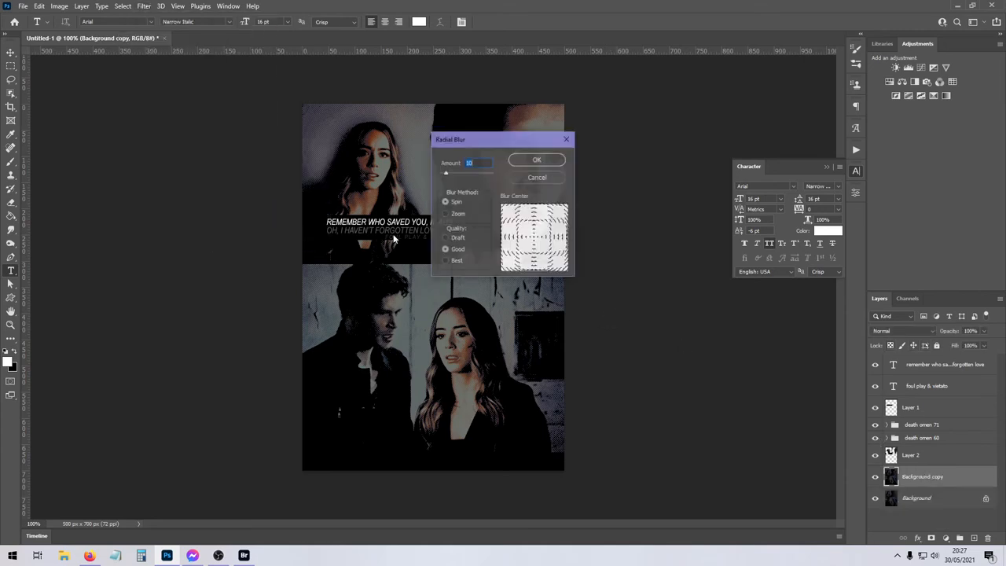
pyautogui.moveTo(446, 173); pyautogui.dragTo(496, 173)
pyautogui.press('Return')
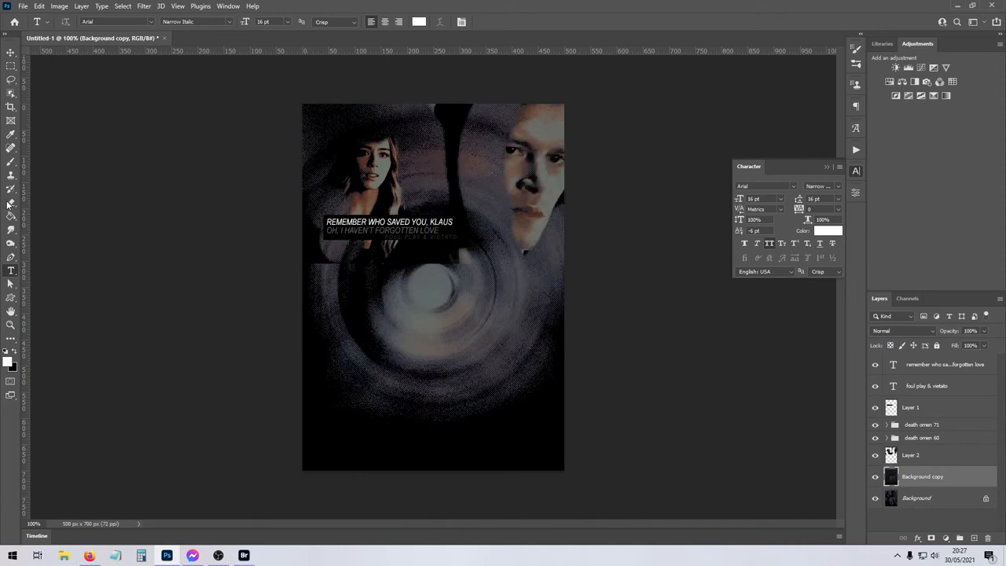
# - Lower the blurred Background copy's opacity to 62% and erase the blur over the figures with a 196 px eraser
pyautogui.click(10, 202)
pyautogui.click(75, 22)
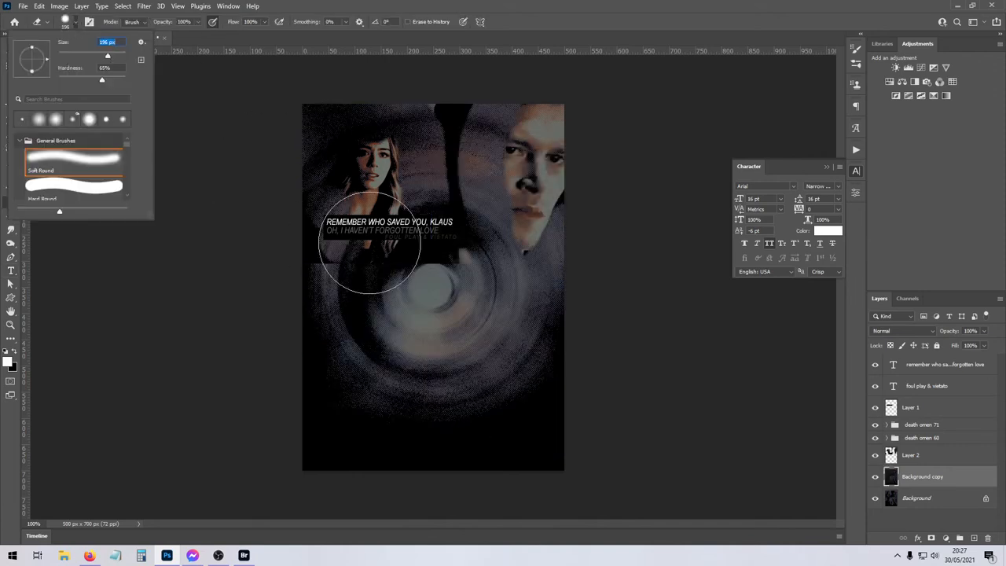
pyautogui.click(984, 345)
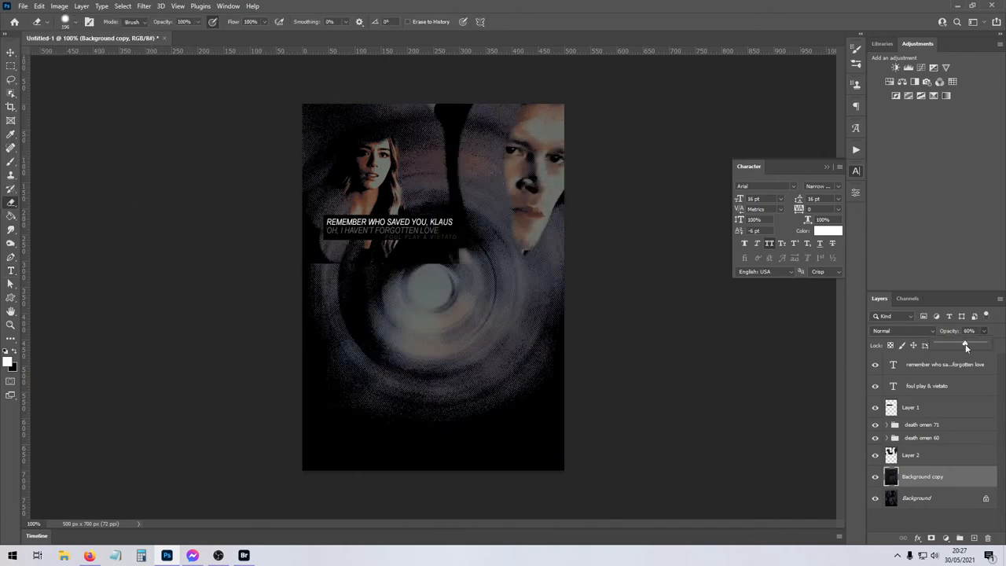
pyautogui.moveTo(967, 346); pyautogui.dragTo(967, 346)
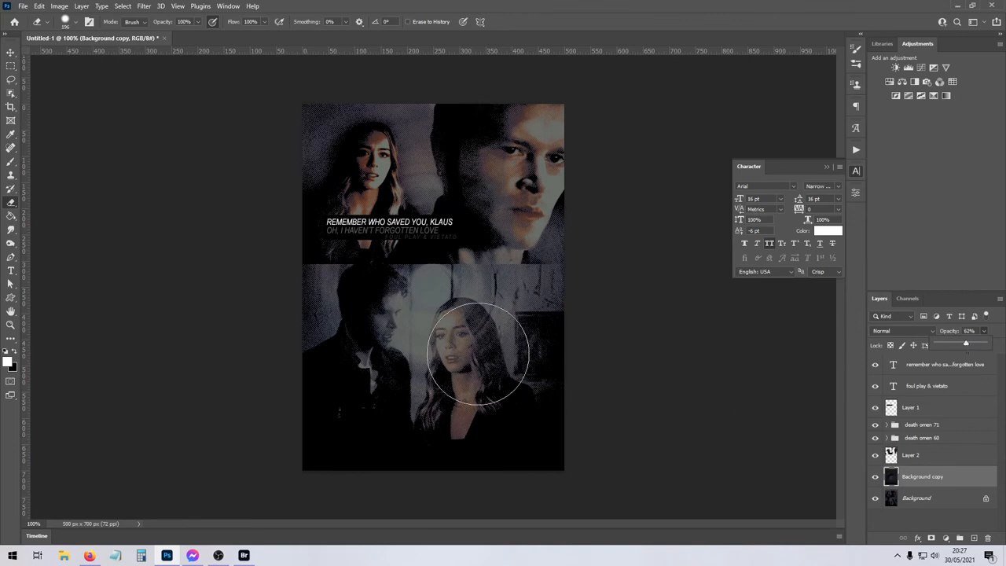
pyautogui.moveTo(478, 353)
pyautogui.mouseDown()
pyautogui.moveTo(467, 389)
pyautogui.moveTo(499, 446)
pyautogui.moveTo(358, 336)
pyautogui.moveTo(382, 317)
pyautogui.moveTo(356, 395)
pyautogui.moveTo(377, 240)
pyautogui.moveTo(366, 169)
pyautogui.moveTo(361, 208)
pyautogui.moveTo(422, 206)
pyautogui.moveTo(509, 136)
pyautogui.moveTo(476, 224)
pyautogui.moveTo(388, 250)
pyautogui.moveTo(357, 197)
pyautogui.moveTo(366, 202)
pyautogui.moveTo(373, 167)
pyautogui.mouseUp()
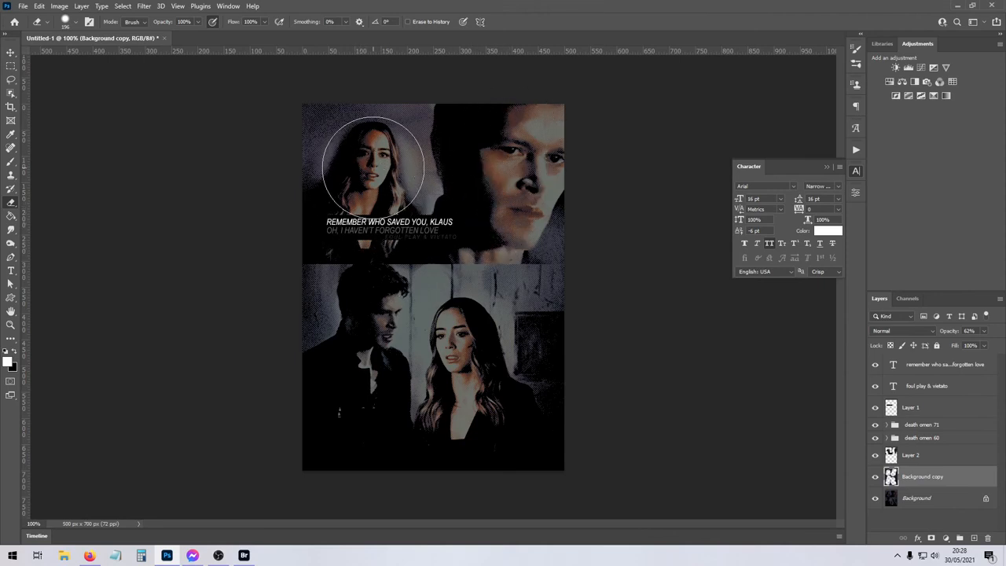
# - Move Background copy above Layer 2 and set its opacity to 61%
pyautogui.moveTo(936, 485); pyautogui.dragTo(928, 456)
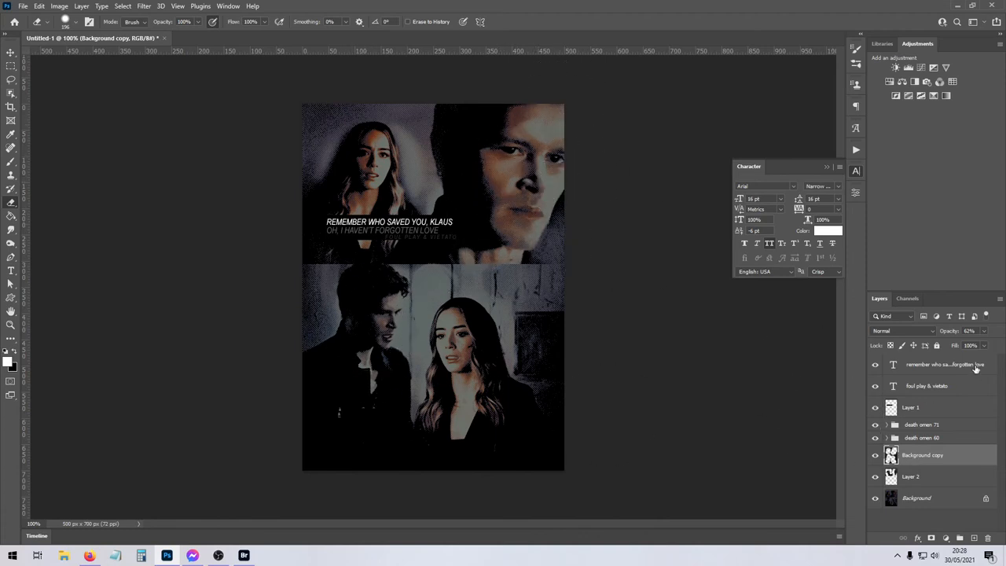
pyautogui.click(983, 331)
pyautogui.moveTo(988, 347); pyautogui.dragTo(978, 346)
pyautogui.click(945, 451)
# - Erase more of the blur over the woman and the man's hair in the upper picture with a 95 px eraser
pyautogui.click(75, 21)
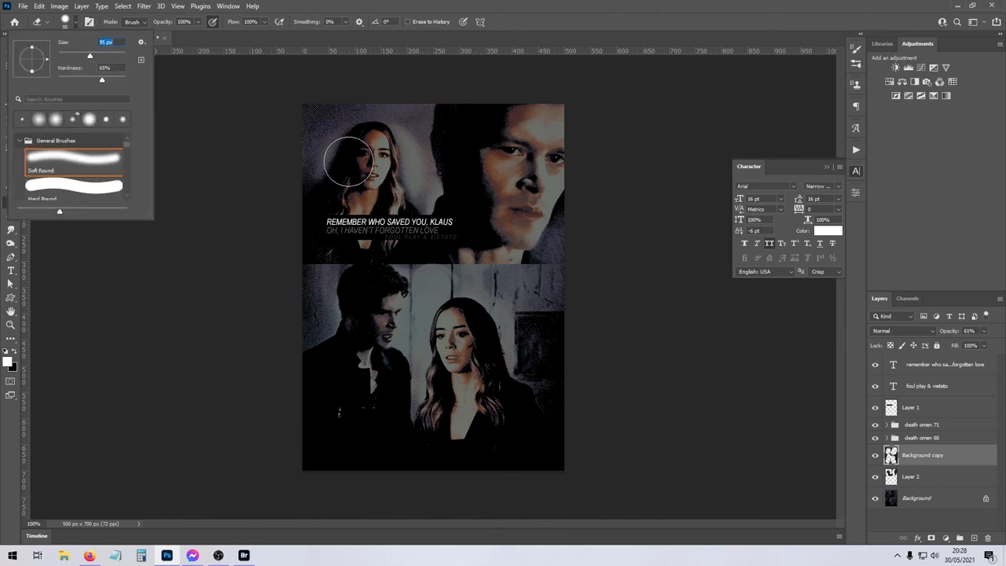
pyautogui.moveTo(358, 143)
pyautogui.mouseDown()
pyautogui.moveTo(375, 138)
pyautogui.moveTo(374, 150)
pyautogui.mouseUp()
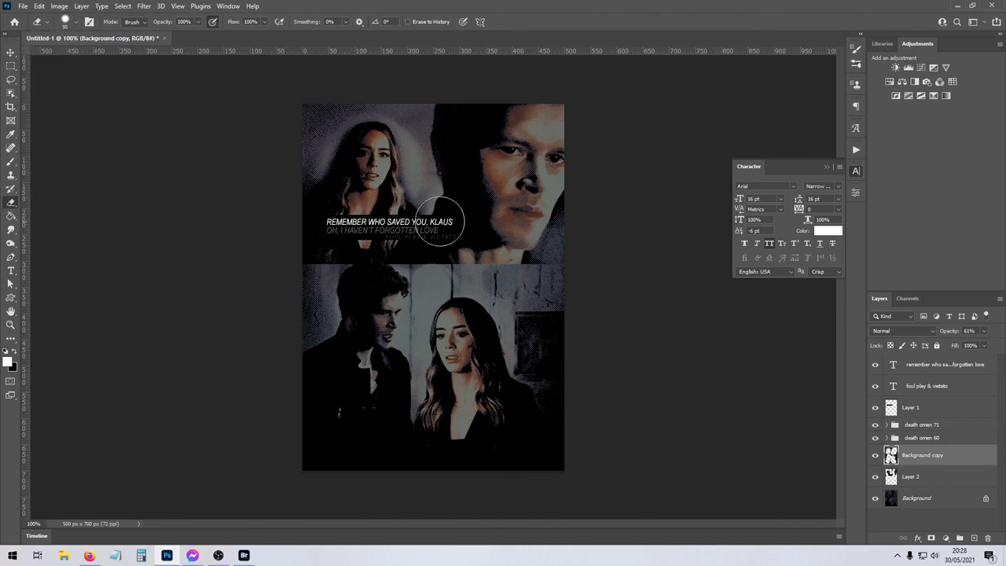
pyautogui.moveTo(453, 109)
pyautogui.mouseDown()
pyautogui.moveTo(452, 155)
pyautogui.moveTo(479, 213)
pyautogui.moveTo(431, 166)
pyautogui.moveTo(441, 189)
pyautogui.moveTo(428, 200)
pyautogui.moveTo(528, 227)
pyautogui.moveTo(550, 209)
pyautogui.moveTo(437, 167)
pyautogui.mouseUp()
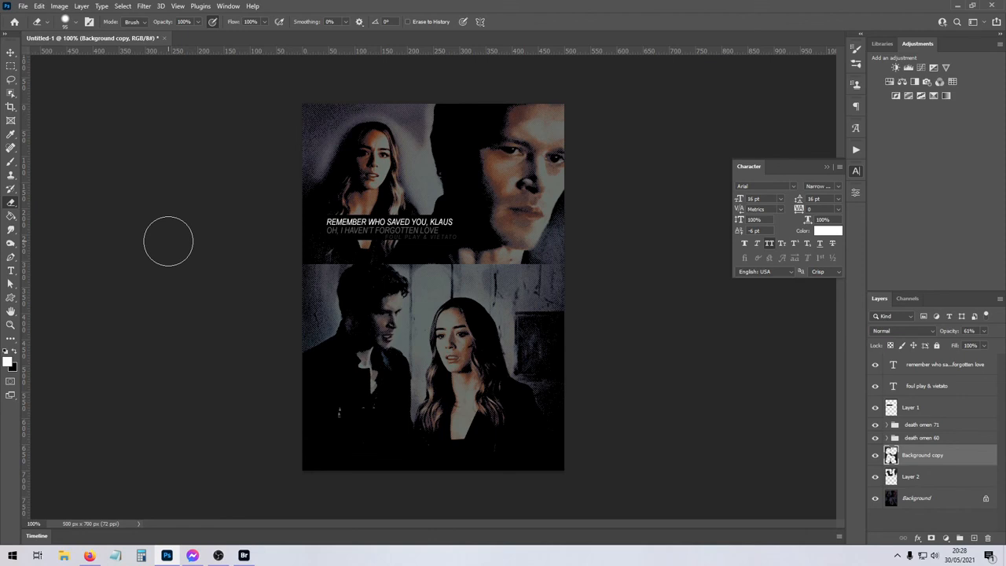
# - Create a second blank 500 x 700 px document
pyautogui.click(23, 7)
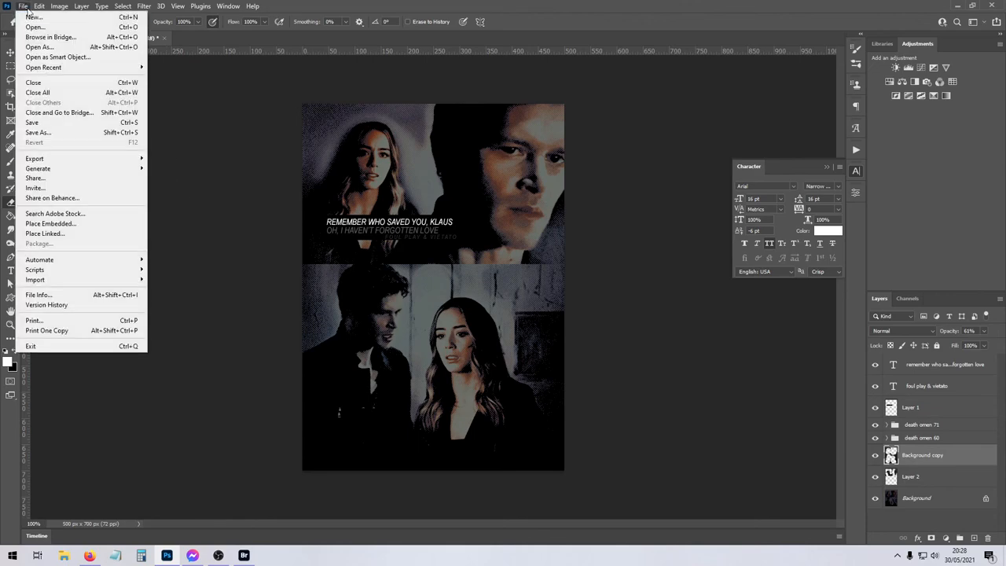
pyautogui.click(36, 16)
pyautogui.doubleClick(374, 209)
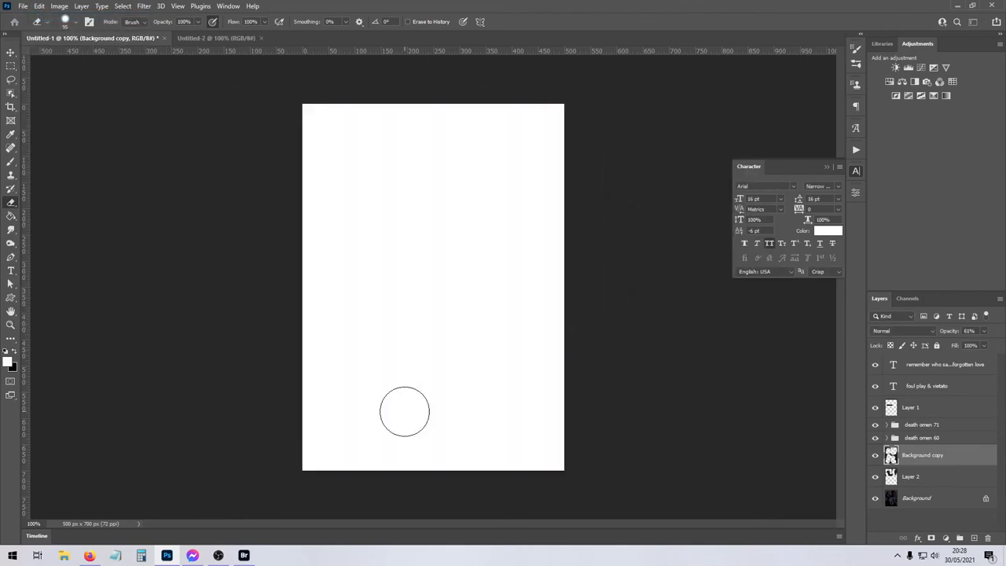
# - Switch to Firefox, close the unneeded HD Screen Captures pages and open a new blank page
pyautogui.click(89, 555)
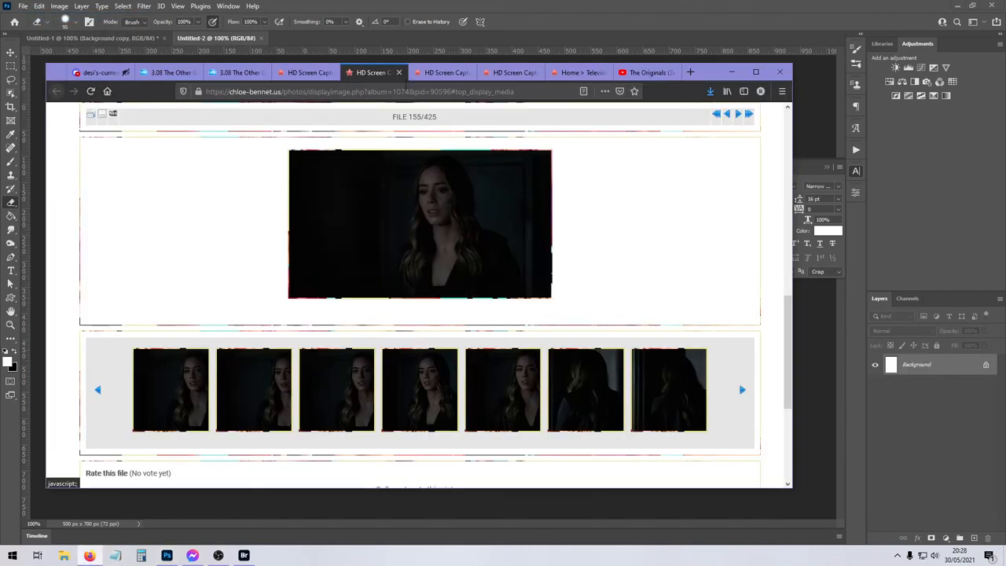
pyautogui.click(400, 73)
pyautogui.click(399, 73)
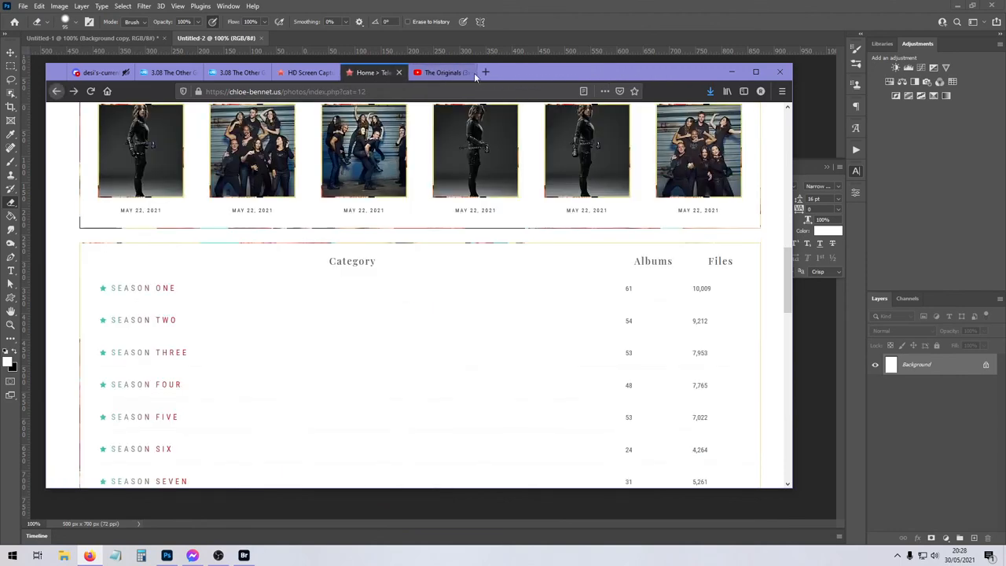
pyautogui.hotkey('ctrl', 't')
pyautogui.click(429, 91)
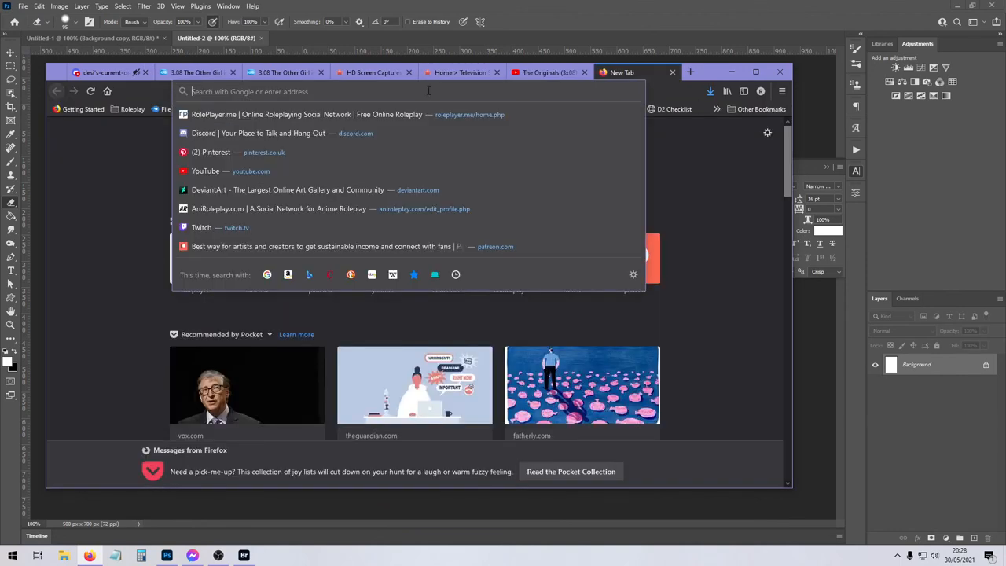
# - Open the custom-examples channel of the creativian Discord server and follow its manips link to the Imgur album
pyautogui.click(93, 72)
pyautogui.scroll(1, 136, 264)
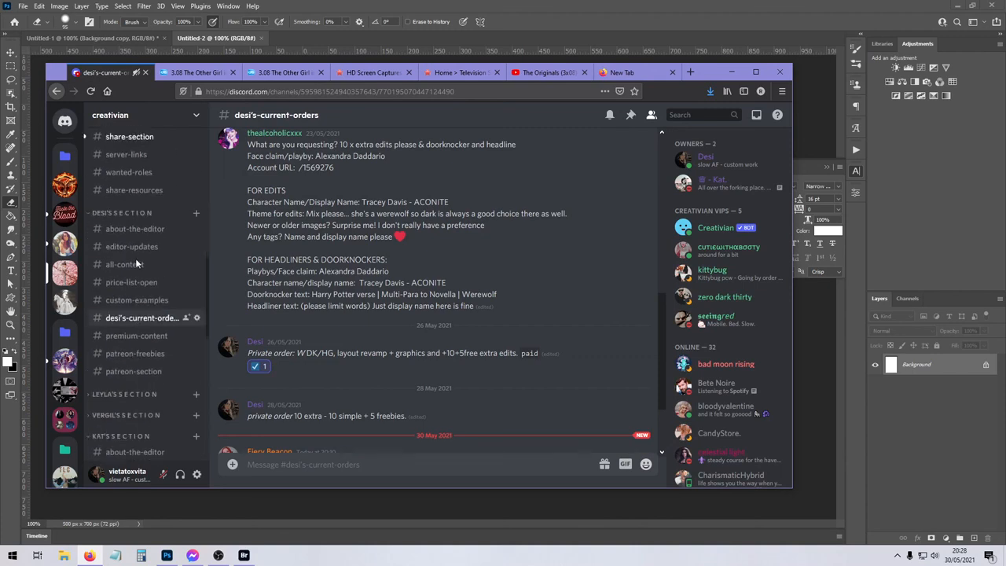
pyautogui.scroll(-1, 136, 263)
pyautogui.click(139, 259)
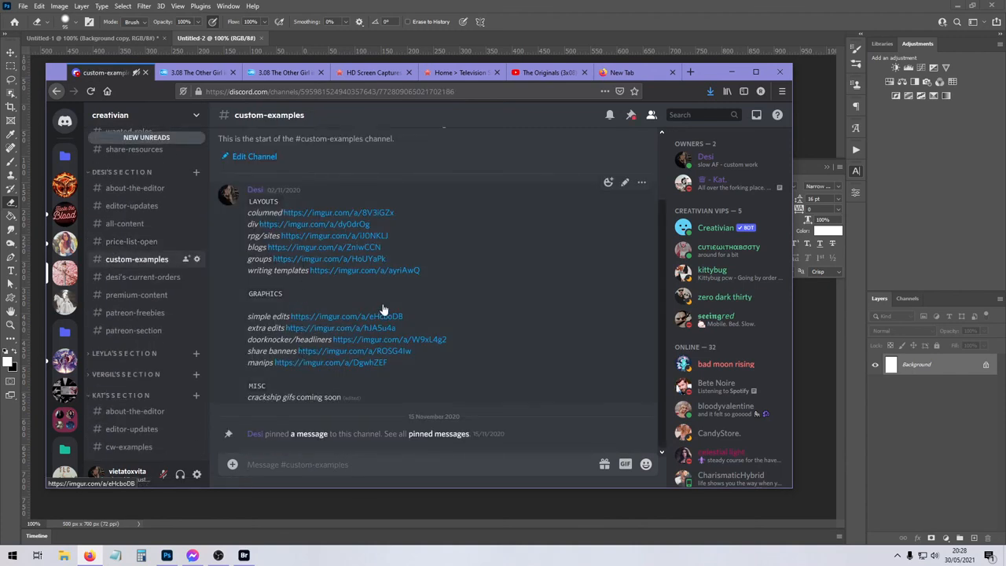
pyautogui.click(383, 307)
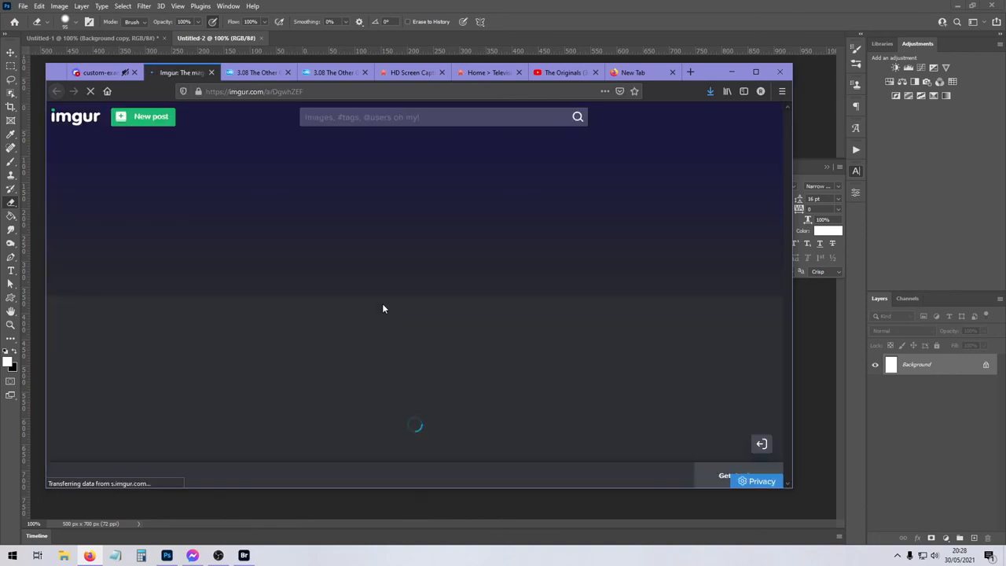
# - Examine the first Defectum cover in the Manips album, enlarging the page to 133% and restoring its normal size
pyautogui.scroll(-1, 256, 280)
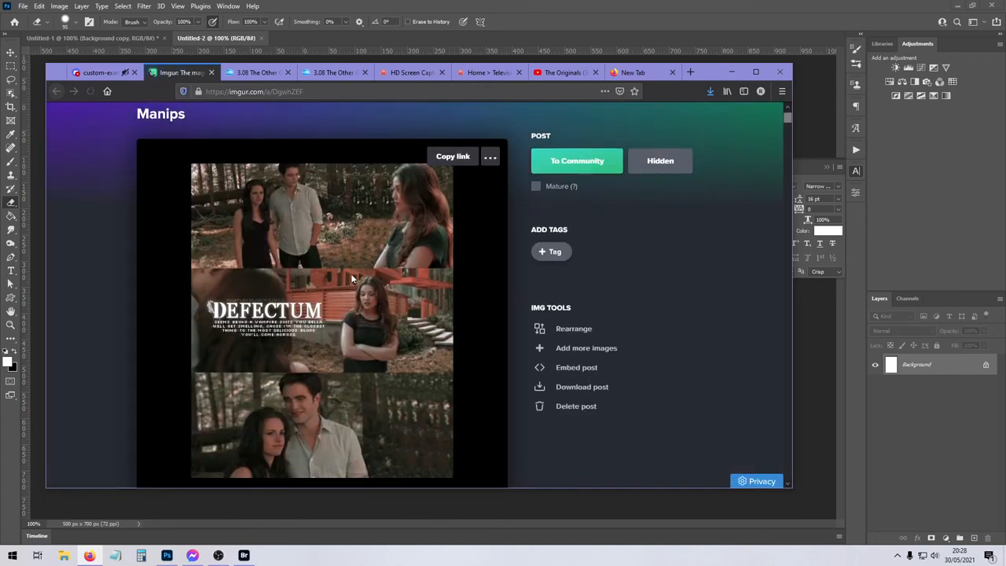
pyautogui.scroll(-1, 353, 276)
pyautogui.scroll(1, 353, 276)
pyautogui.hotkey('ctrl', '+')
pyautogui.hotkey('ctrl', '+')
pyautogui.hotkey('ctrl', '+')
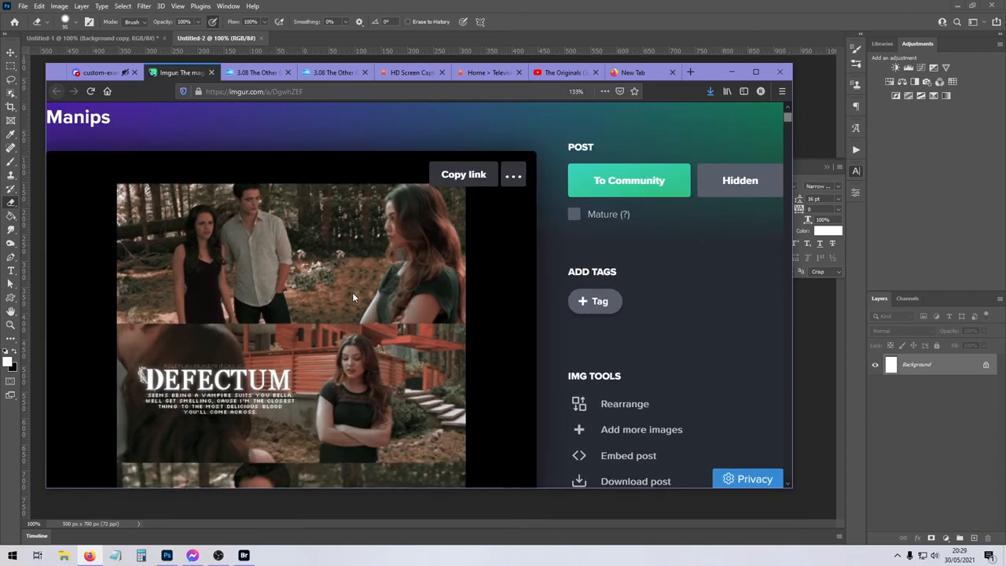
pyautogui.hotkey('ctrl', '-')
pyautogui.hotkey('ctrl', '-')
pyautogui.hotkey('ctrl', '-')
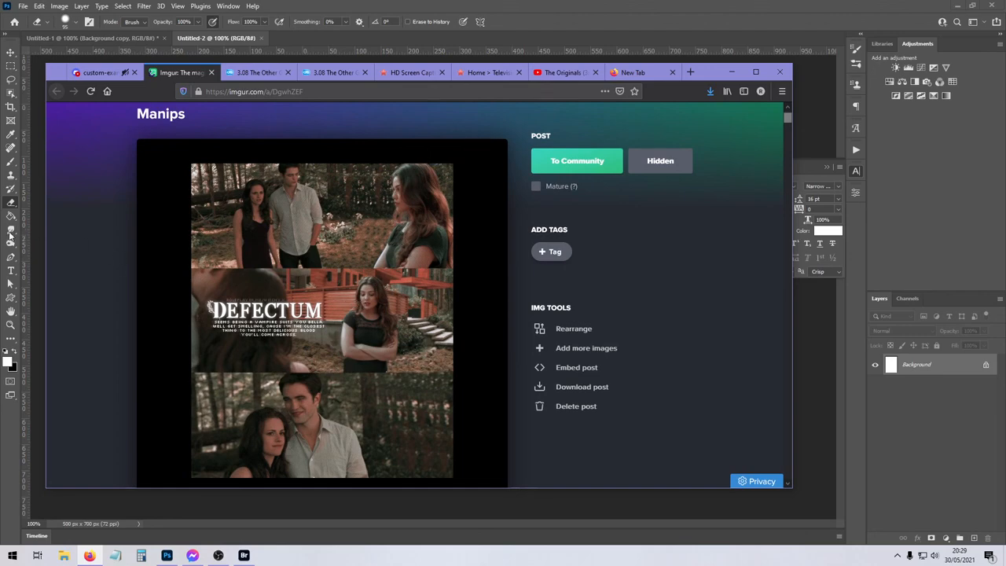
# - Compare the layouts of the forest and snowy Defectum covers in the album, and return to the Untitled-1 cover in Photoshop
pyautogui.moveTo(341, 300)
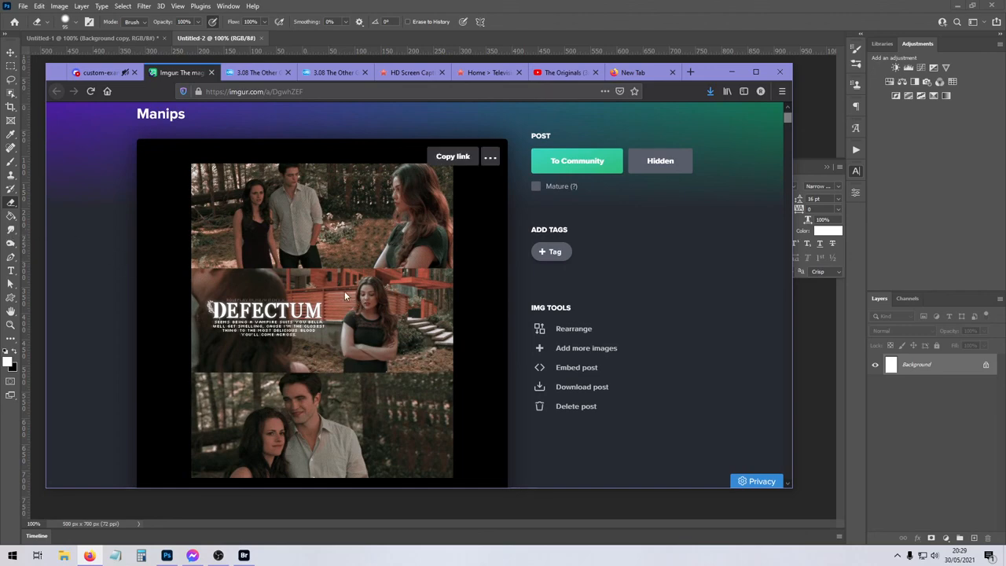
pyautogui.scroll(-5, 377, 338)
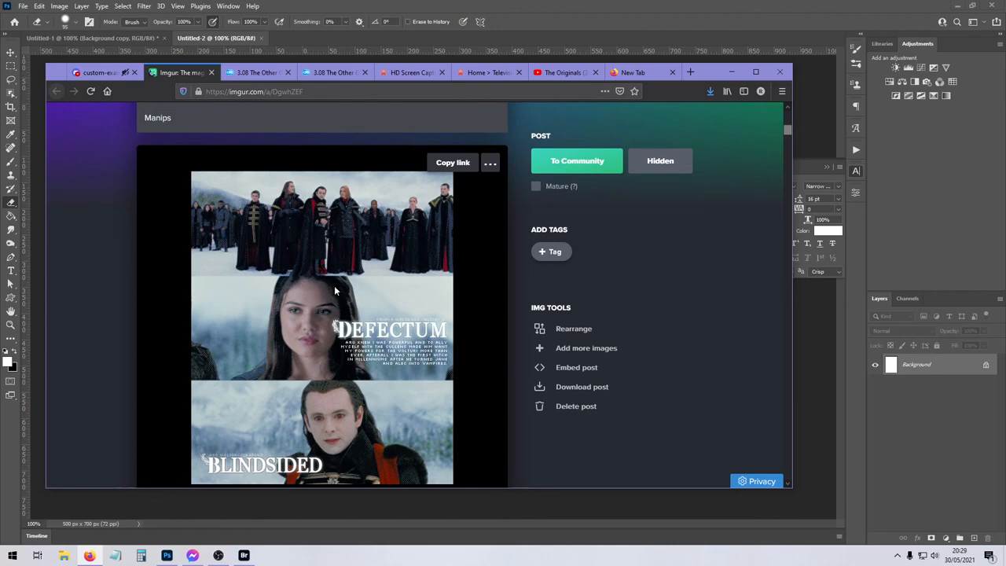
pyautogui.scroll(-2, 420, 306)
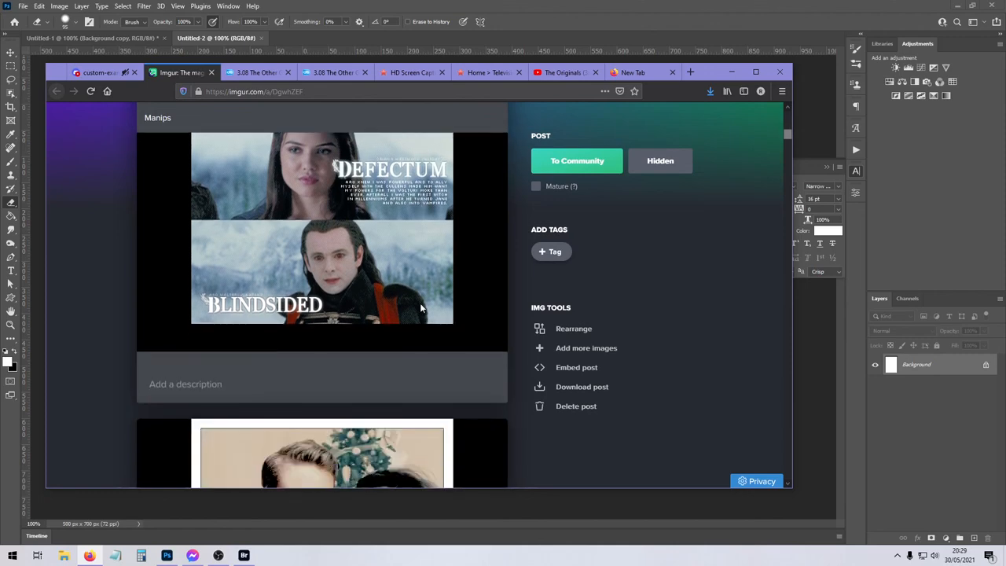
pyautogui.scroll(4, 420, 303)
pyautogui.scroll(3, 423, 310)
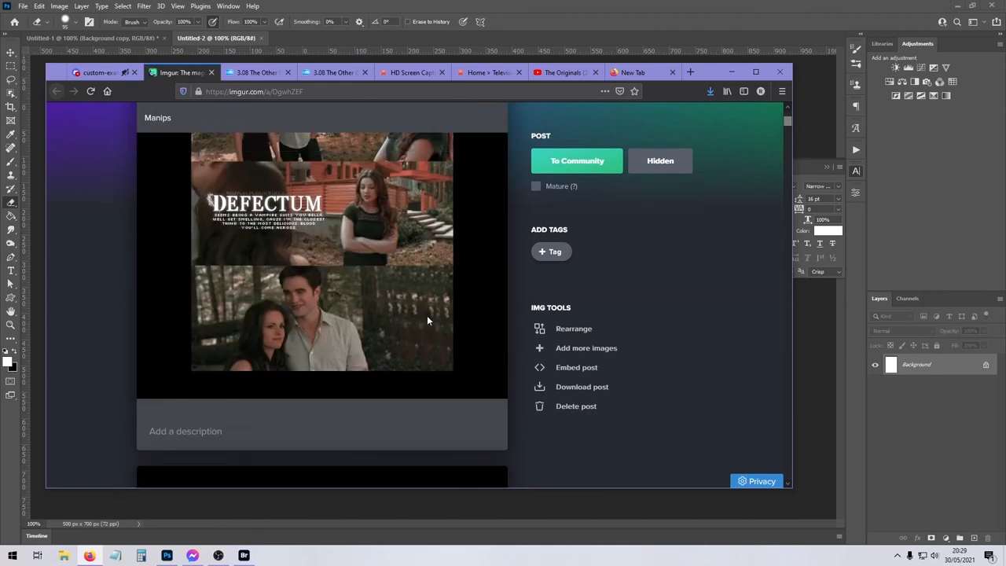
pyautogui.click(731, 72)
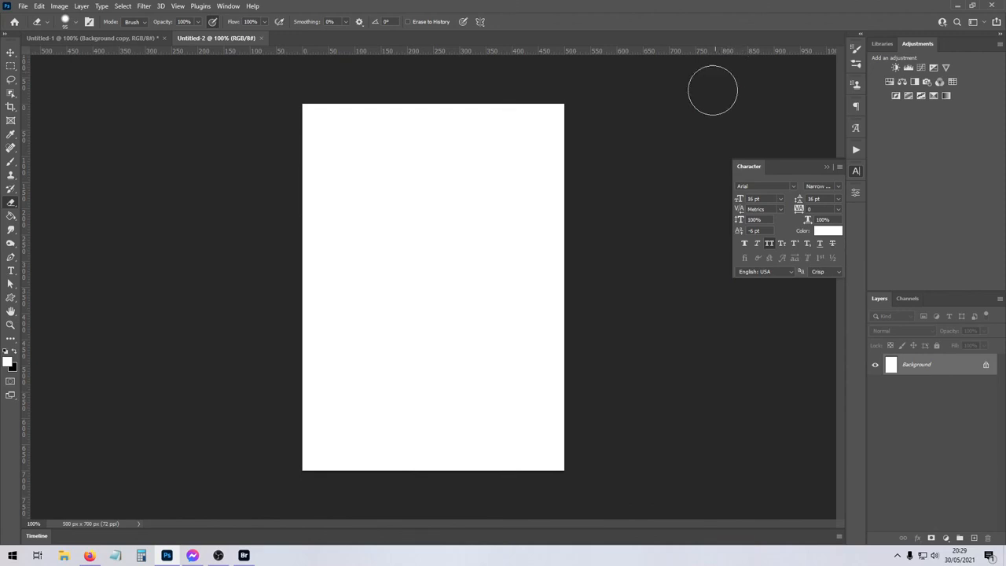
pyautogui.click(102, 40)
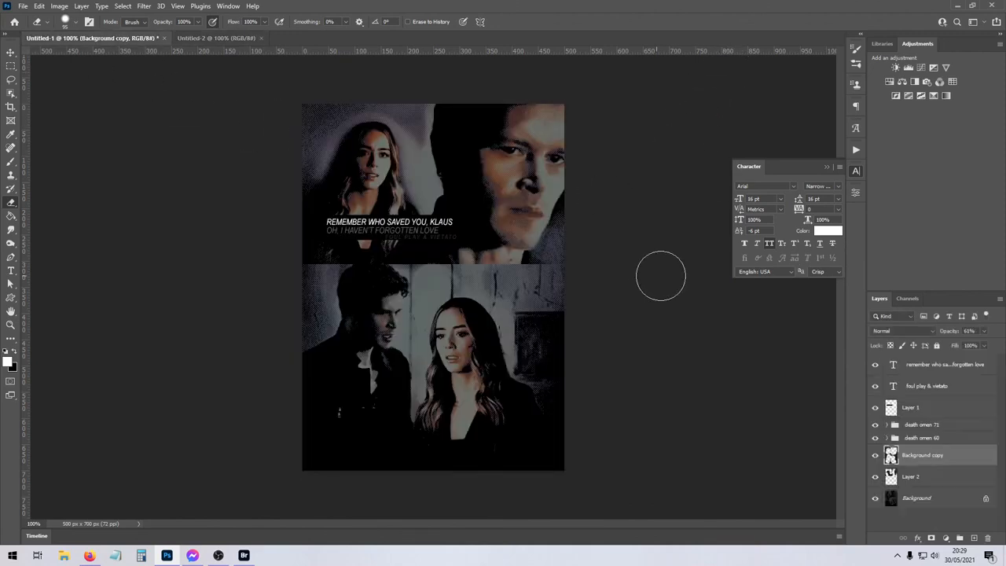